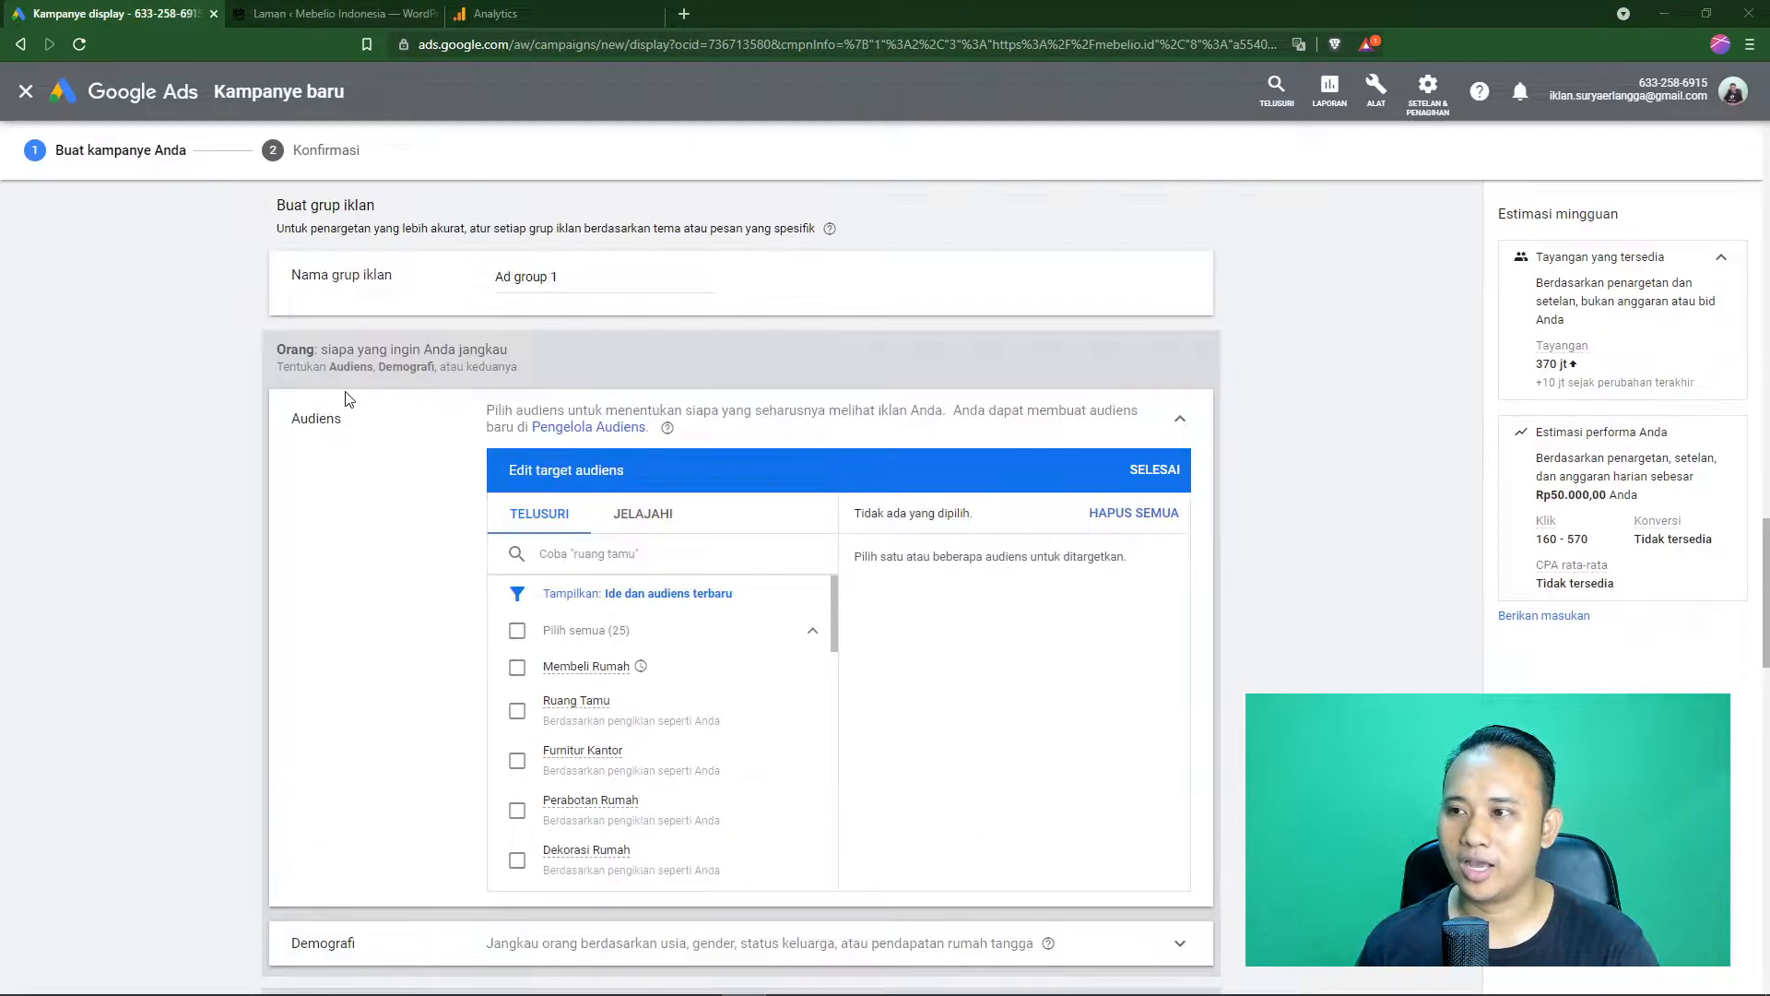
- Review the suggested audience segments in the ad group's audience targeting list
scroll(334, 545, "down", 3)
scroll(334, 546, "up", 1)
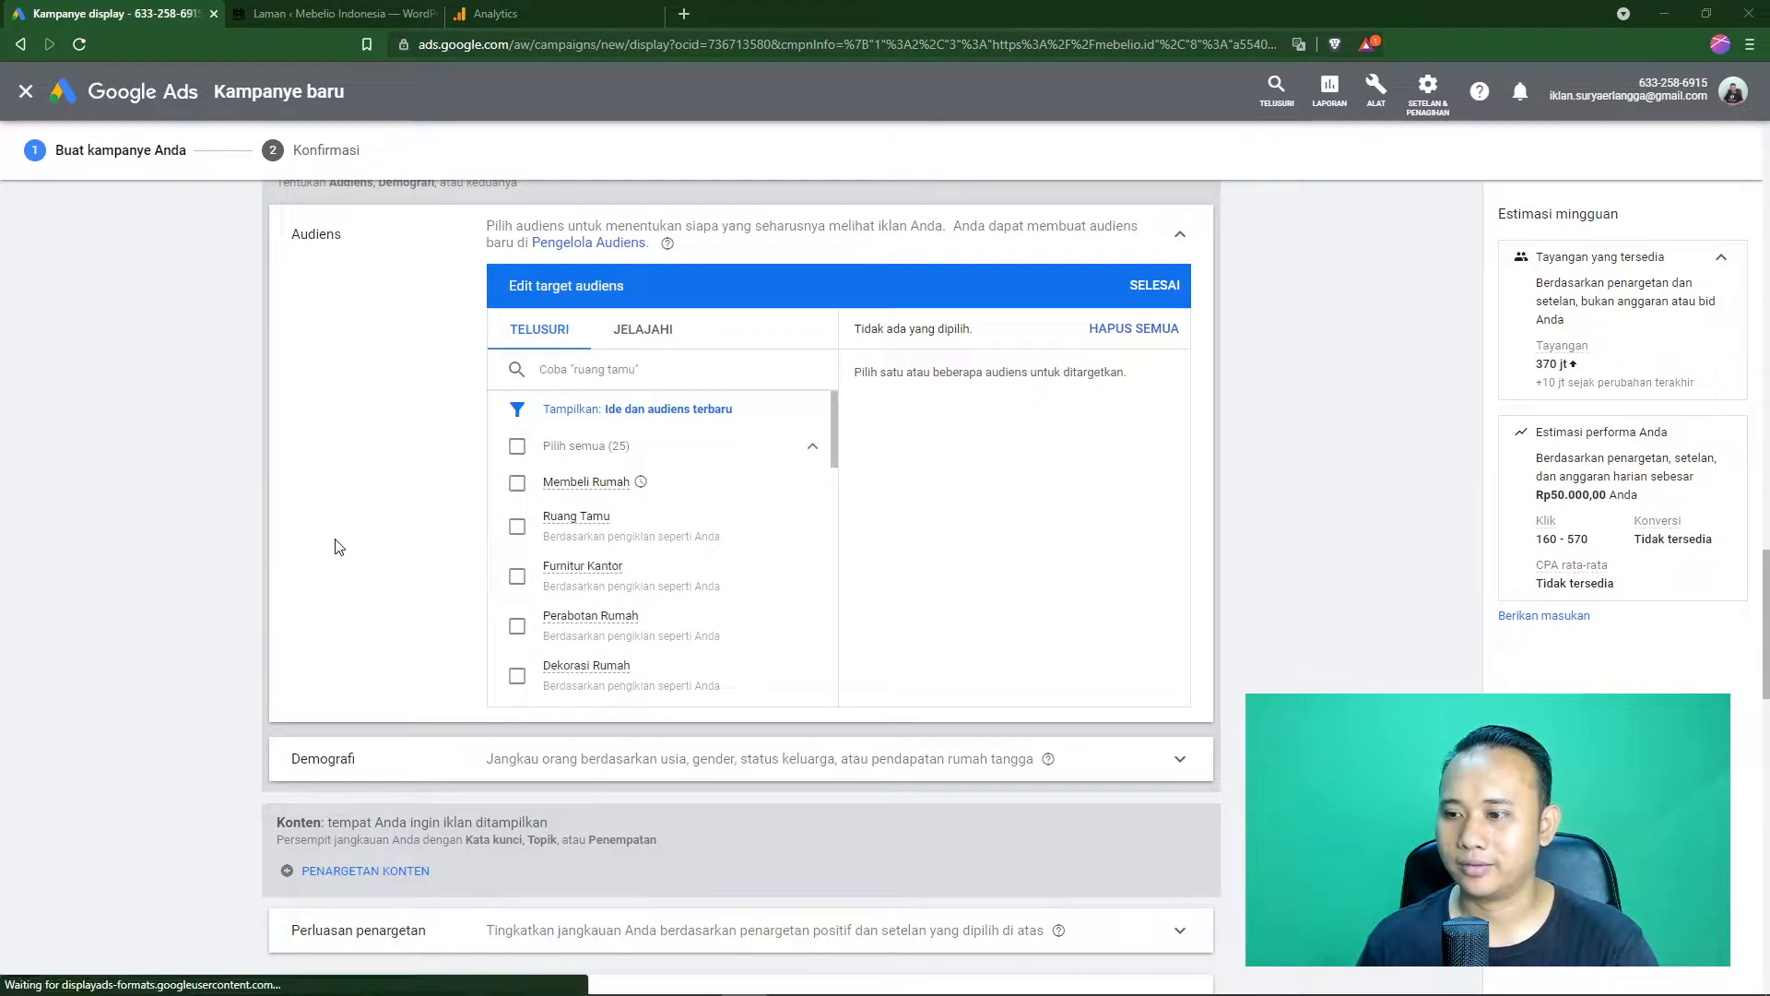
scroll(337, 547, "up", 3)
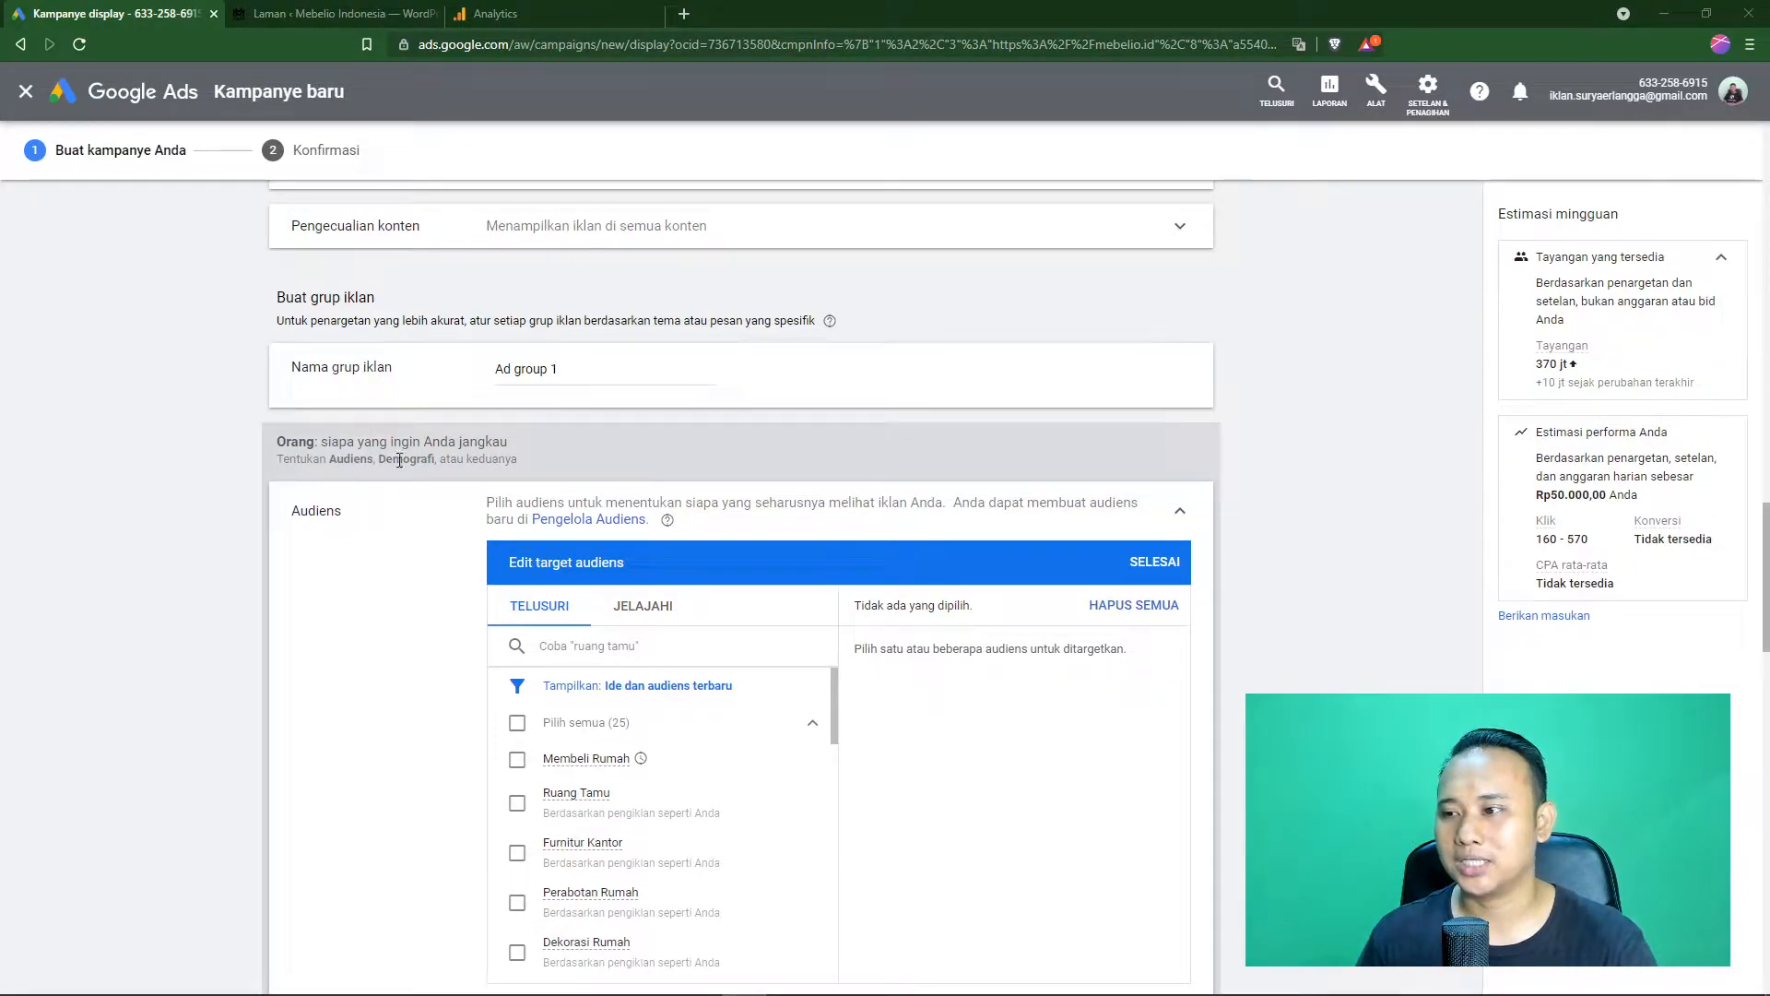
scroll(401, 500, "down", 1)
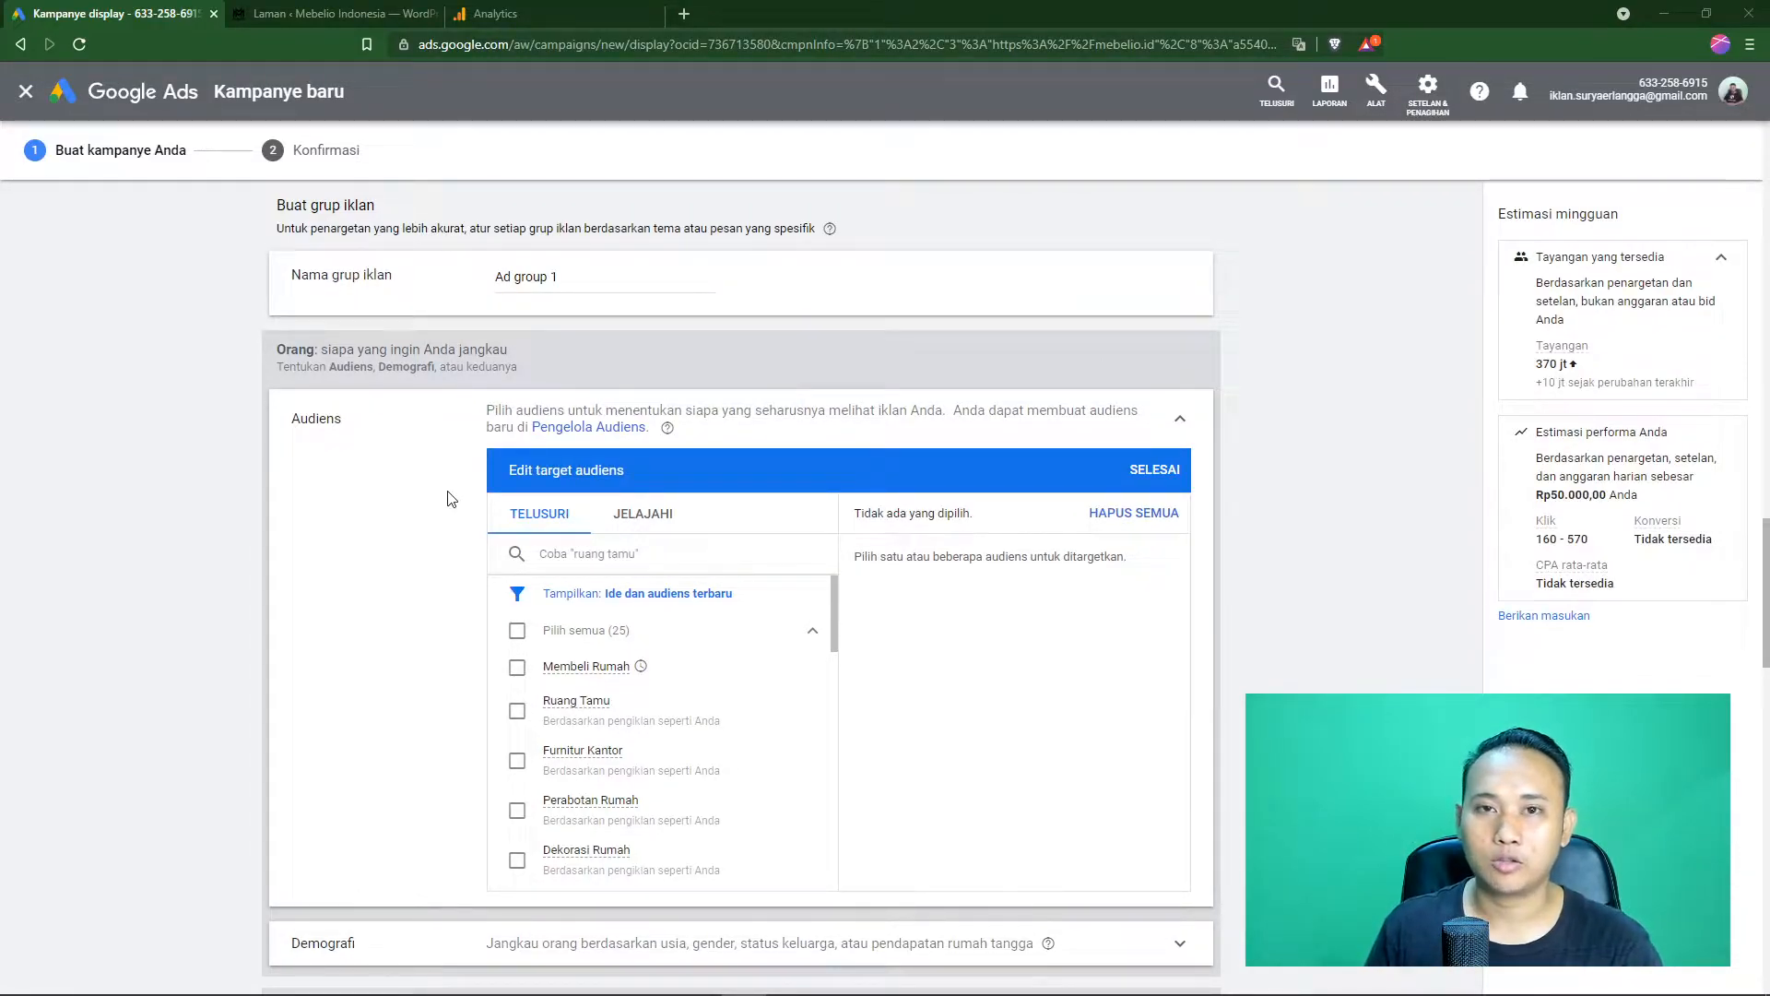
scroll(449, 539, "down", 1)
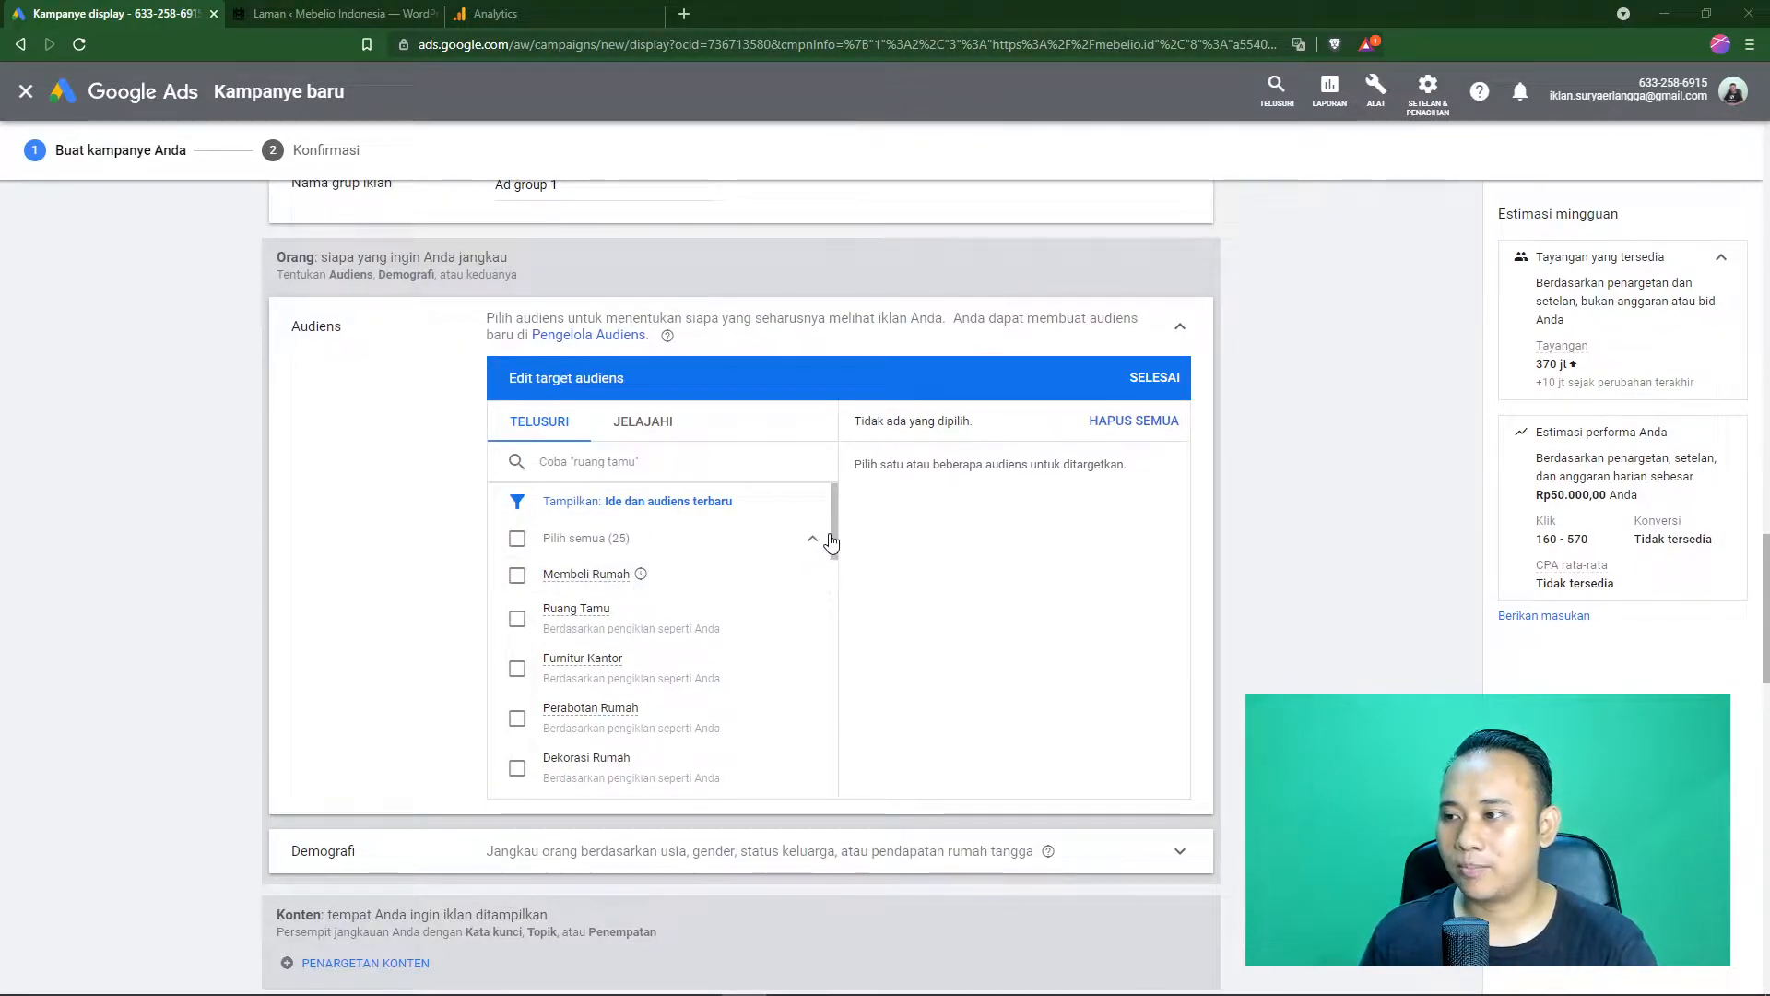
left_click_drag(836, 538, 834, 656)
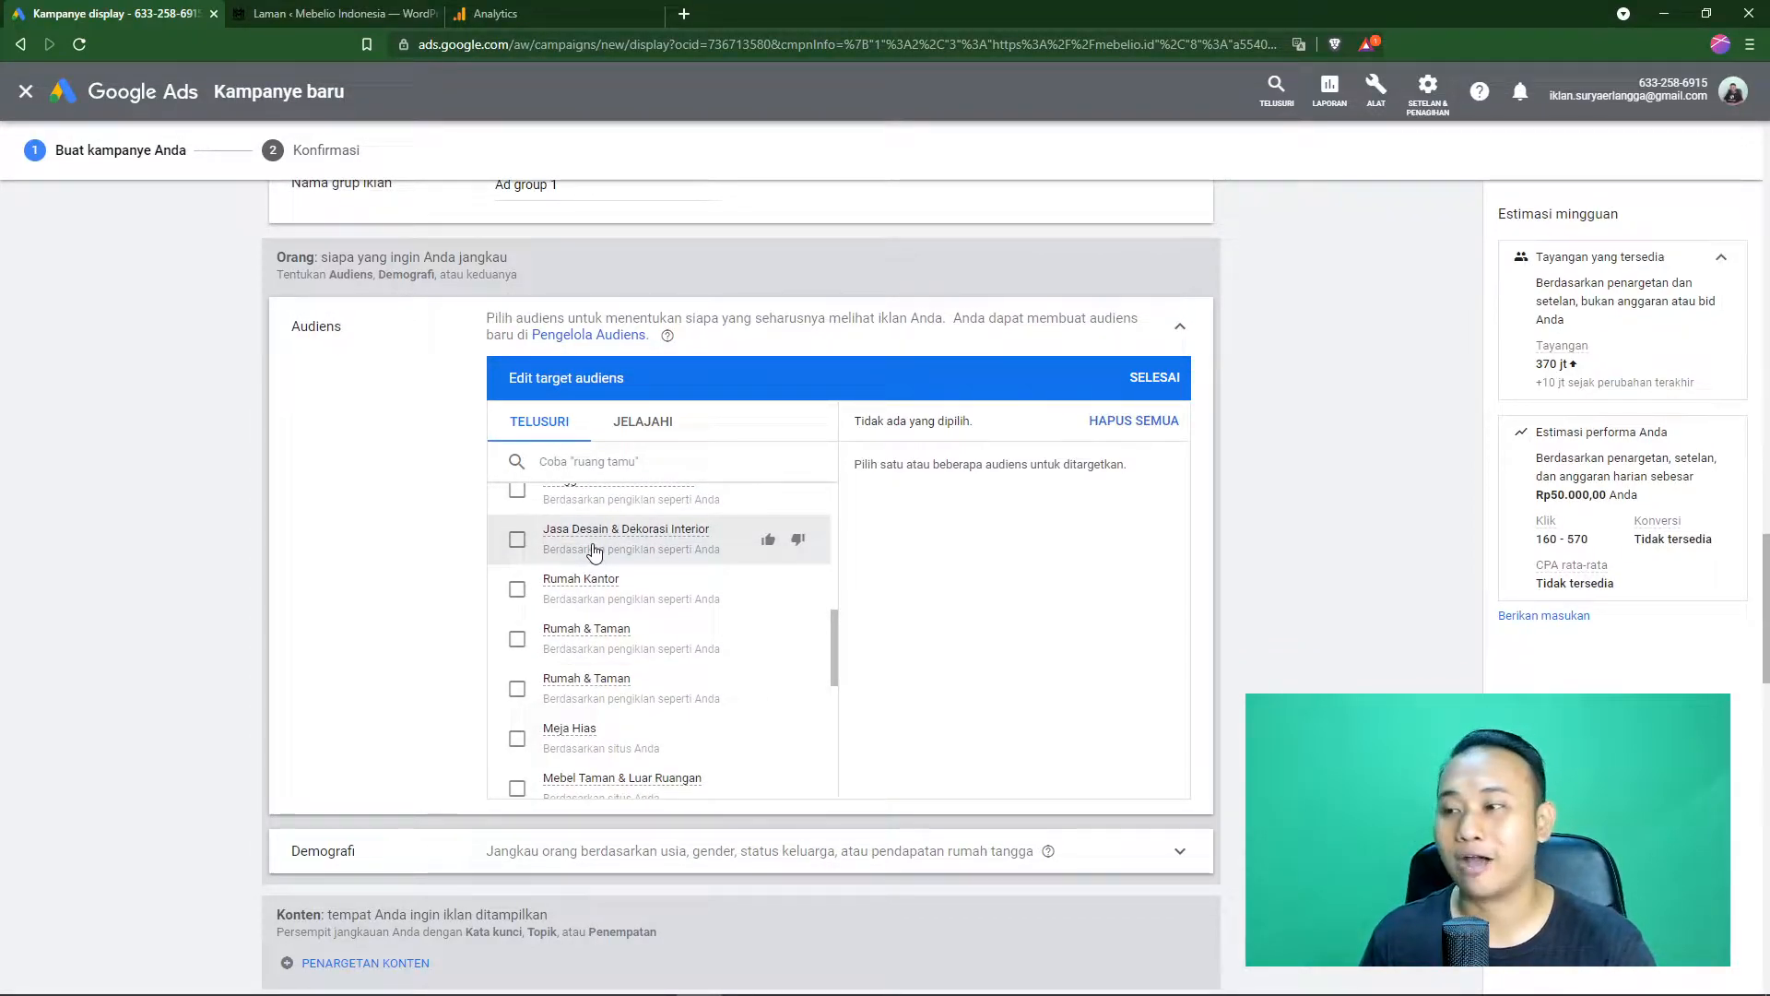
mouse_move(607, 636)
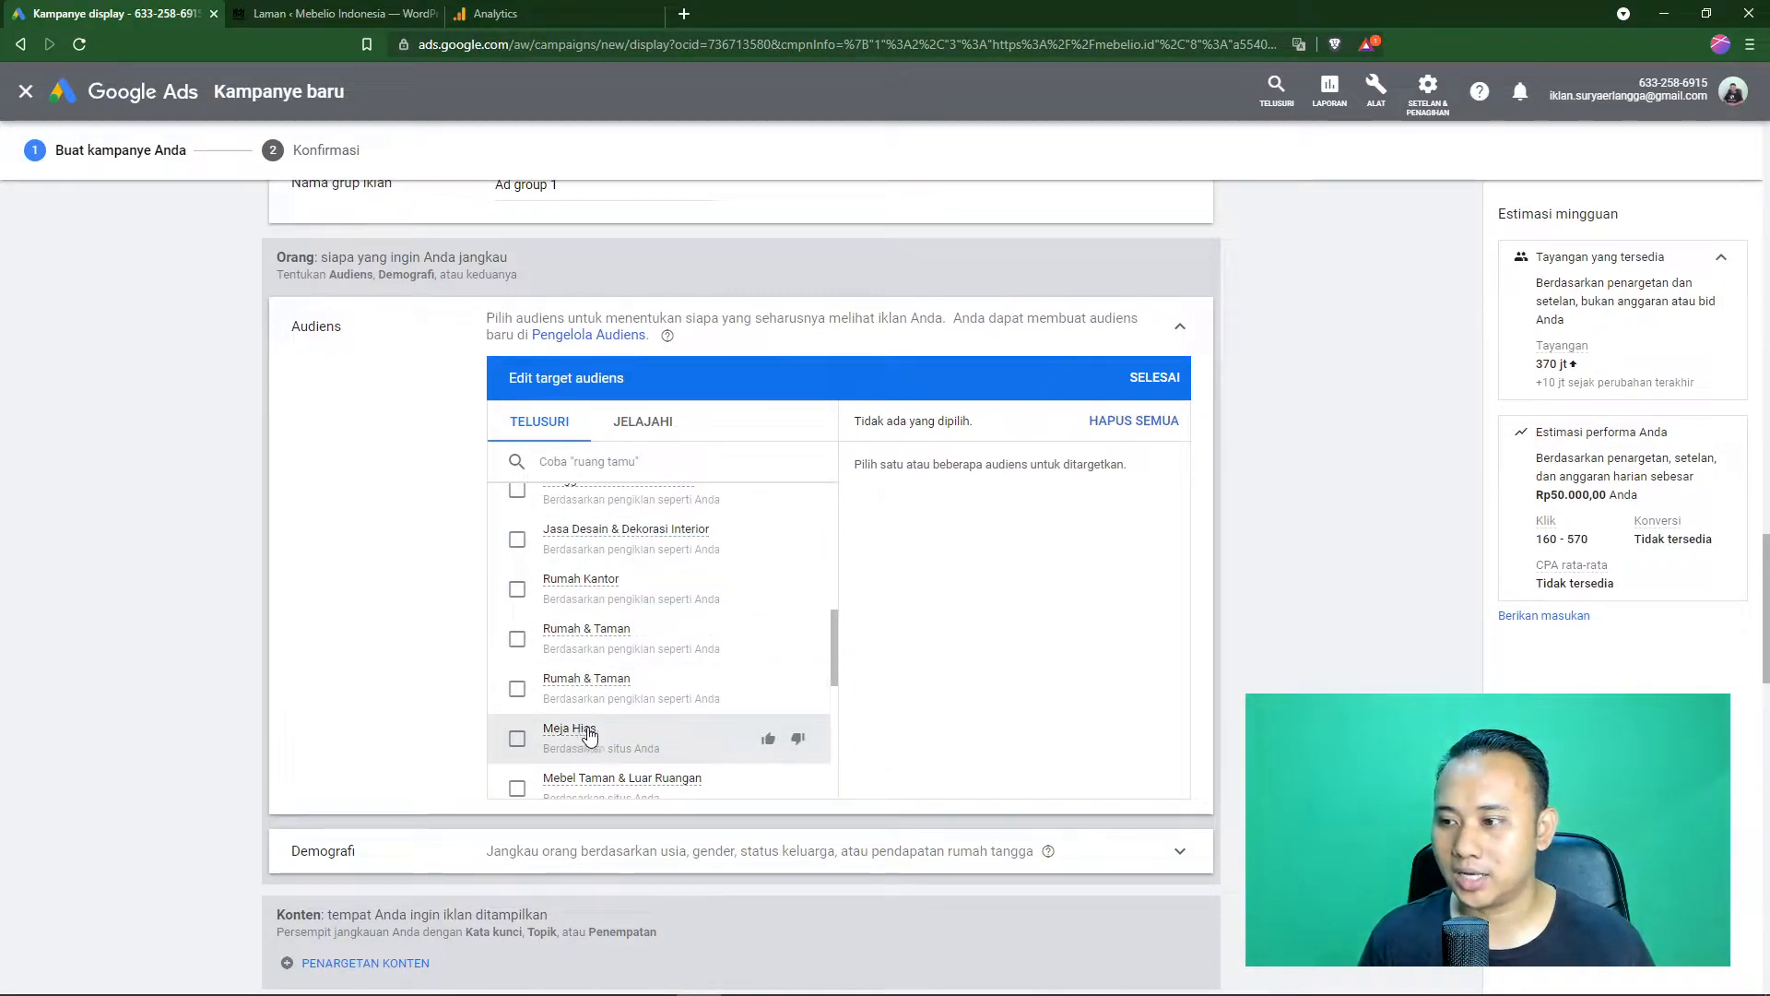
scroll(576, 724, "down", 2)
scroll(574, 710, "up", 2)
scroll(575, 701, "down", 1)
scroll(575, 700, "up", 6)
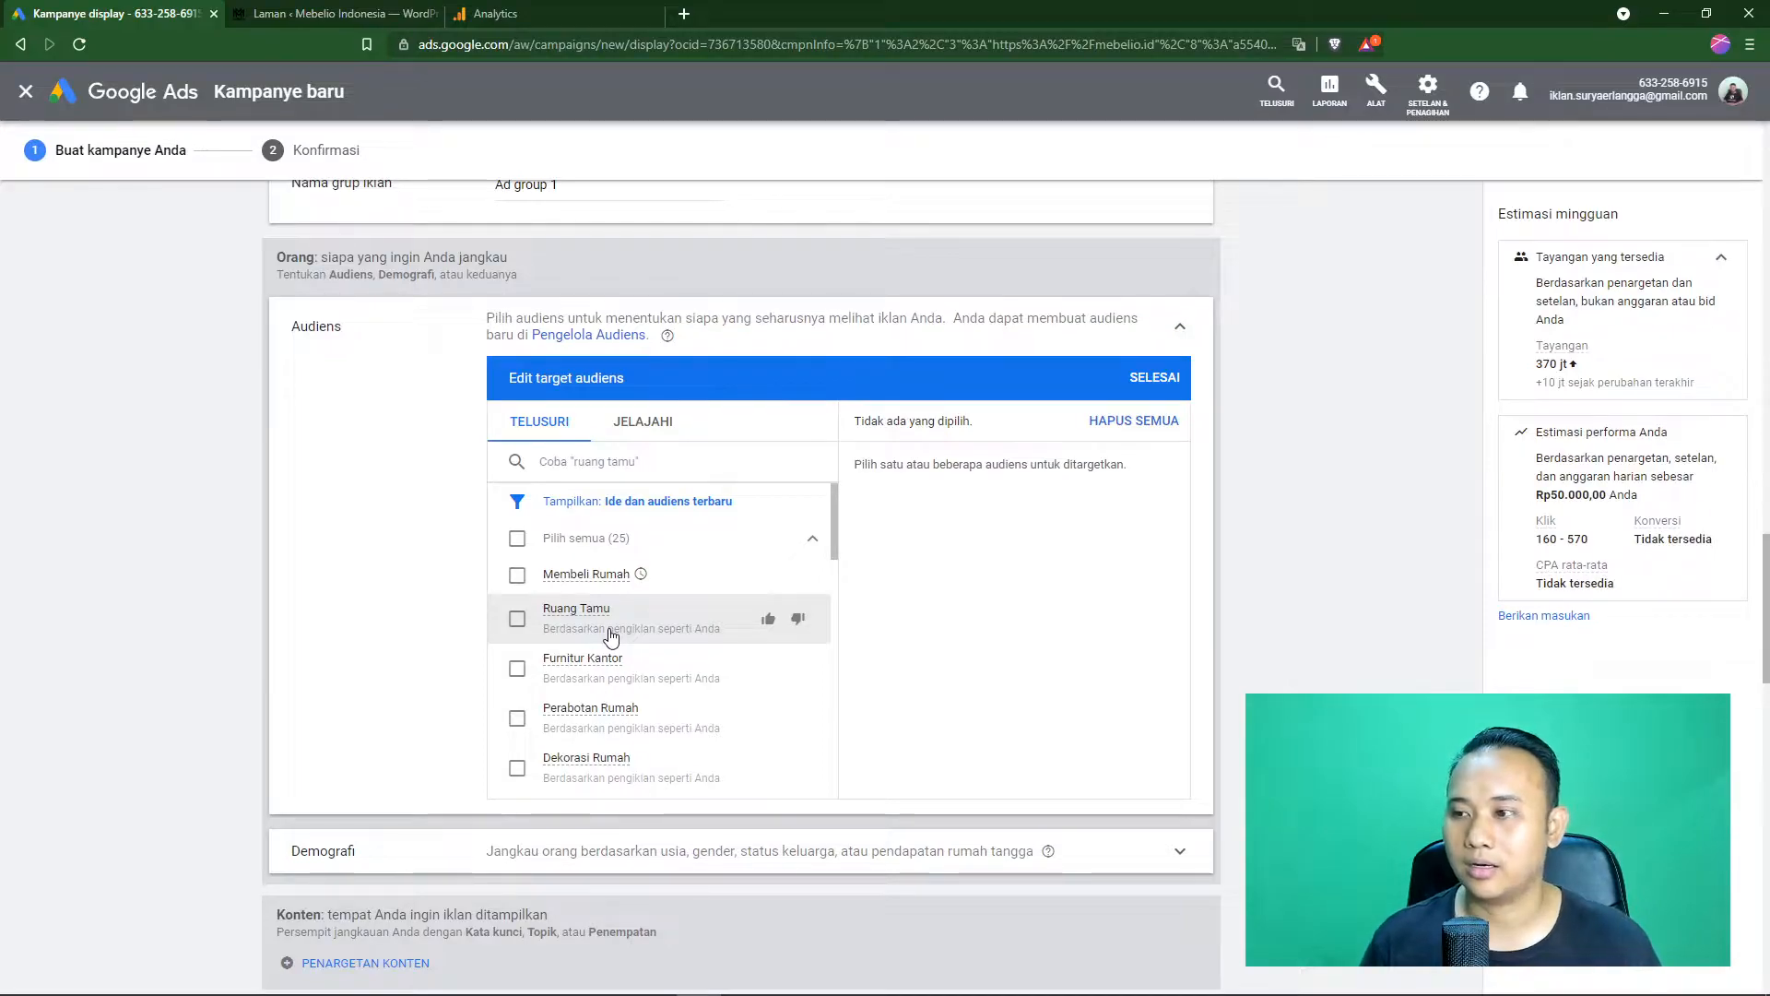
- Browse the audiences people actively research or plan and target the life event Membeli Rumah
left_click(657, 436)
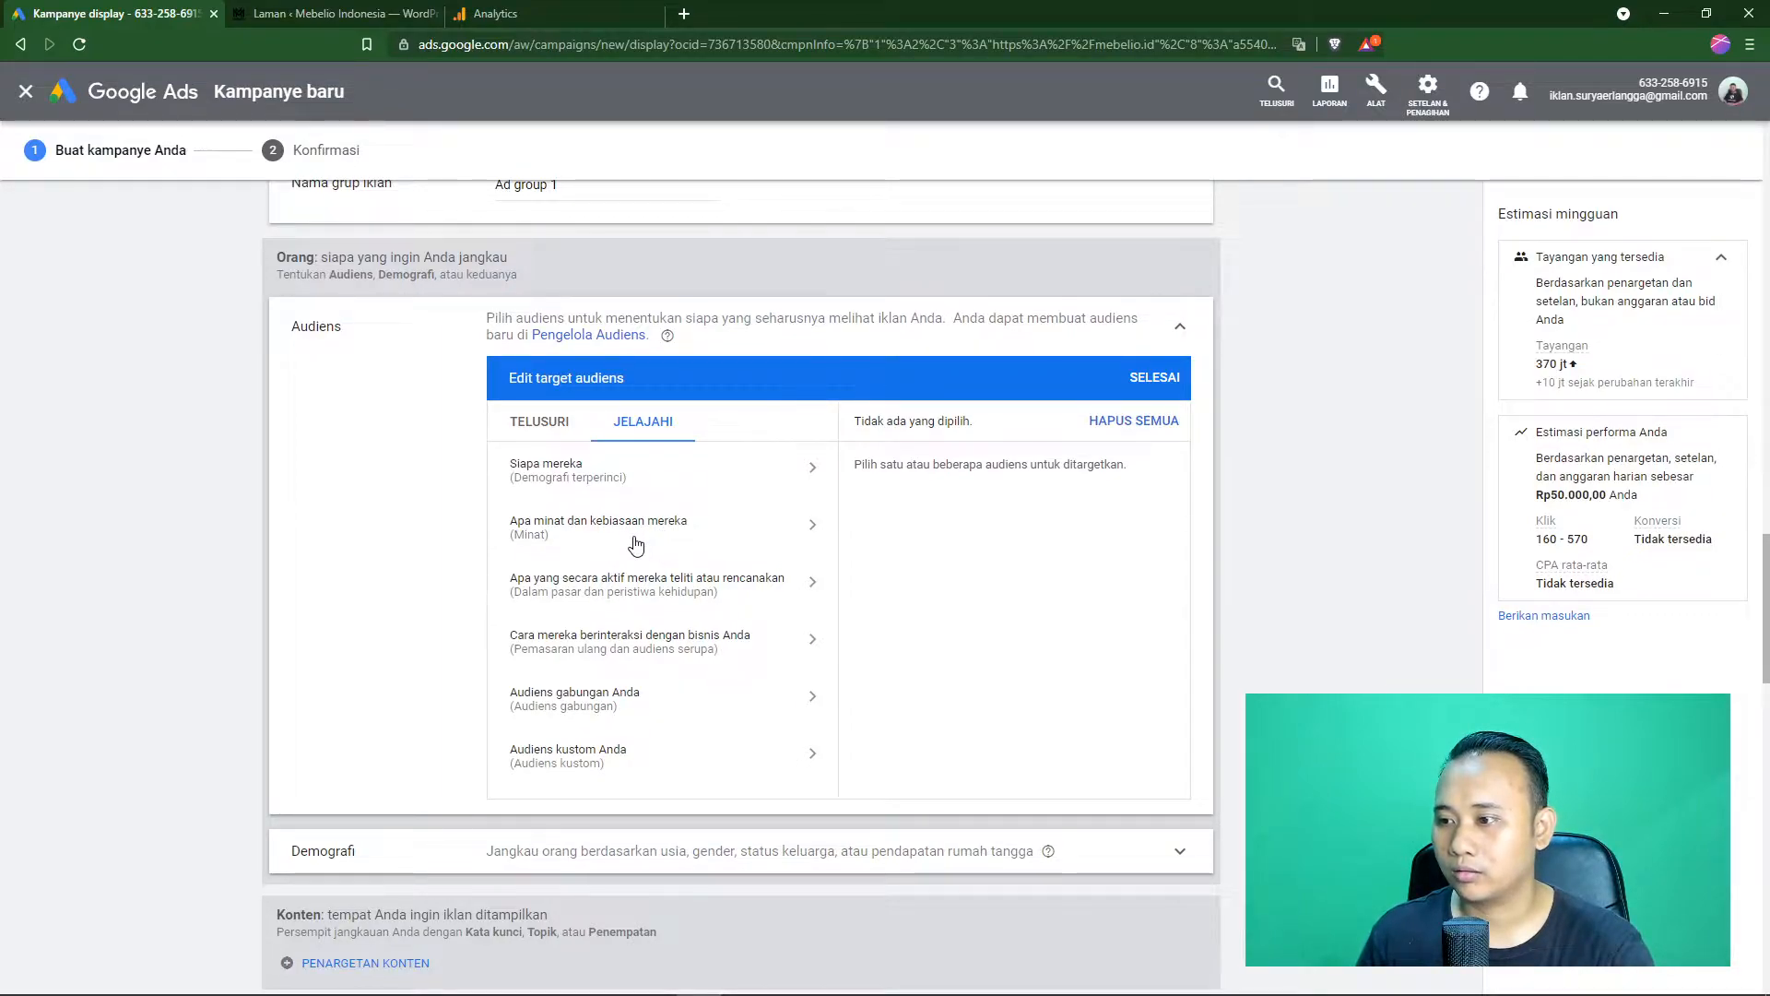
left_click(604, 479)
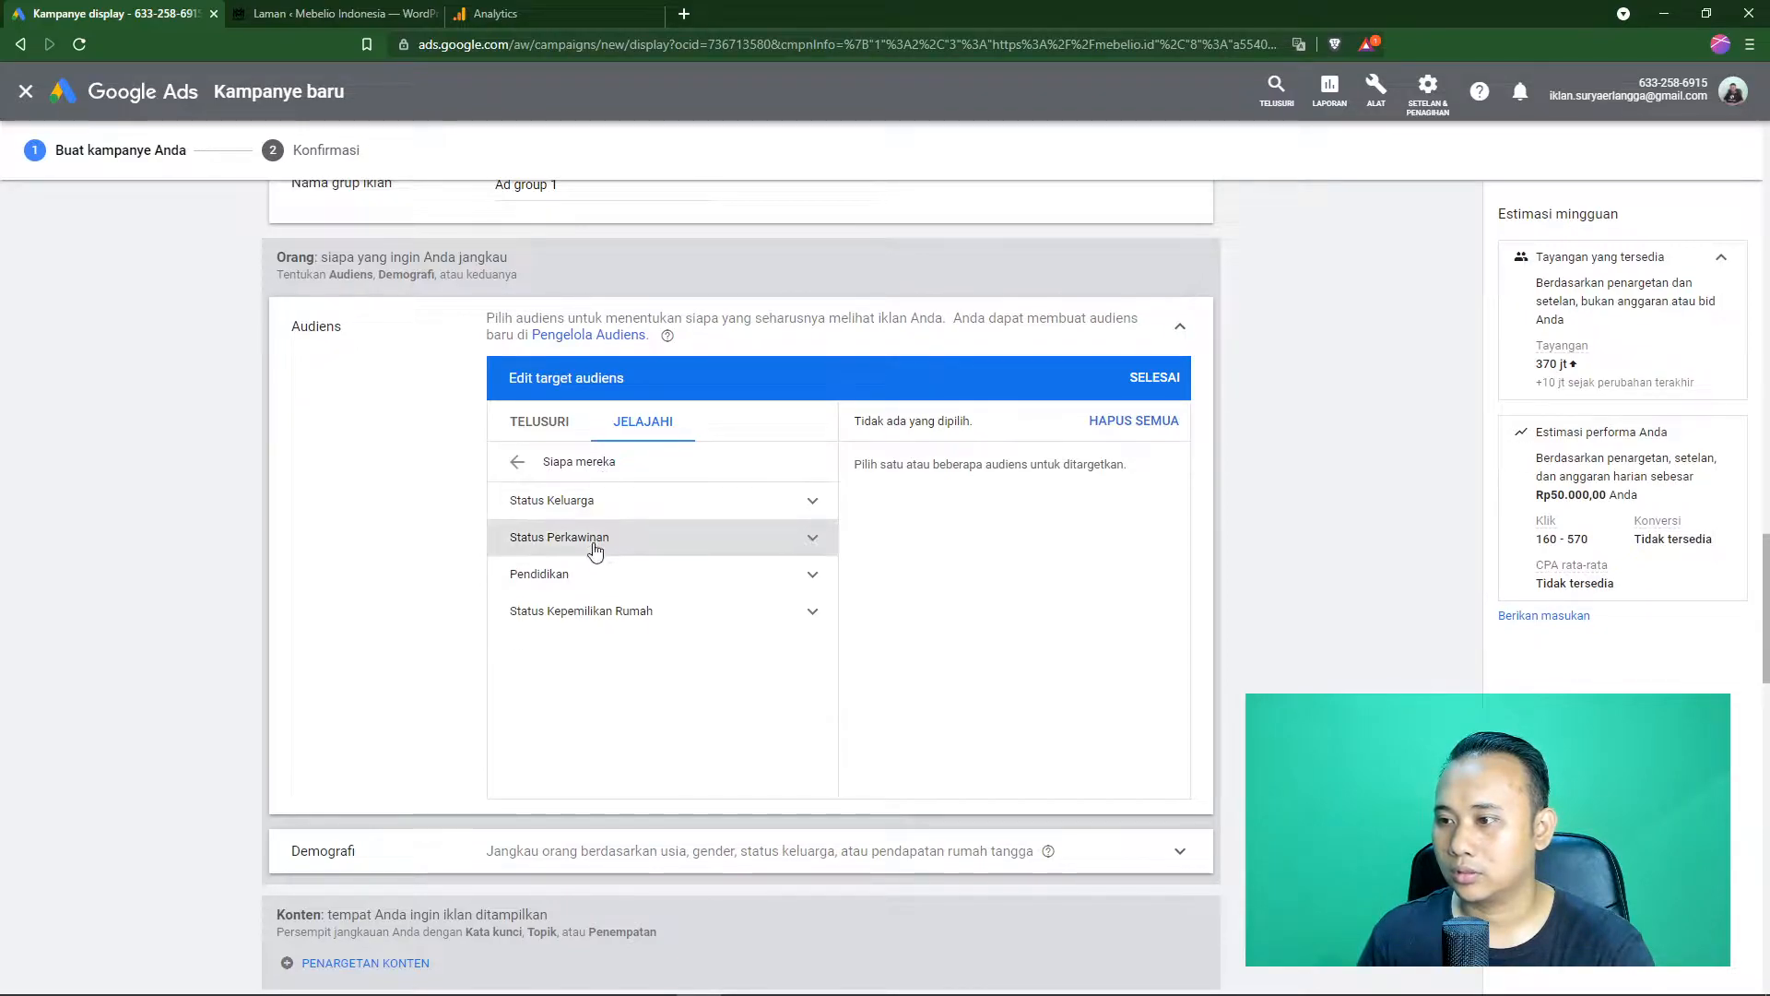
left_click(517, 461)
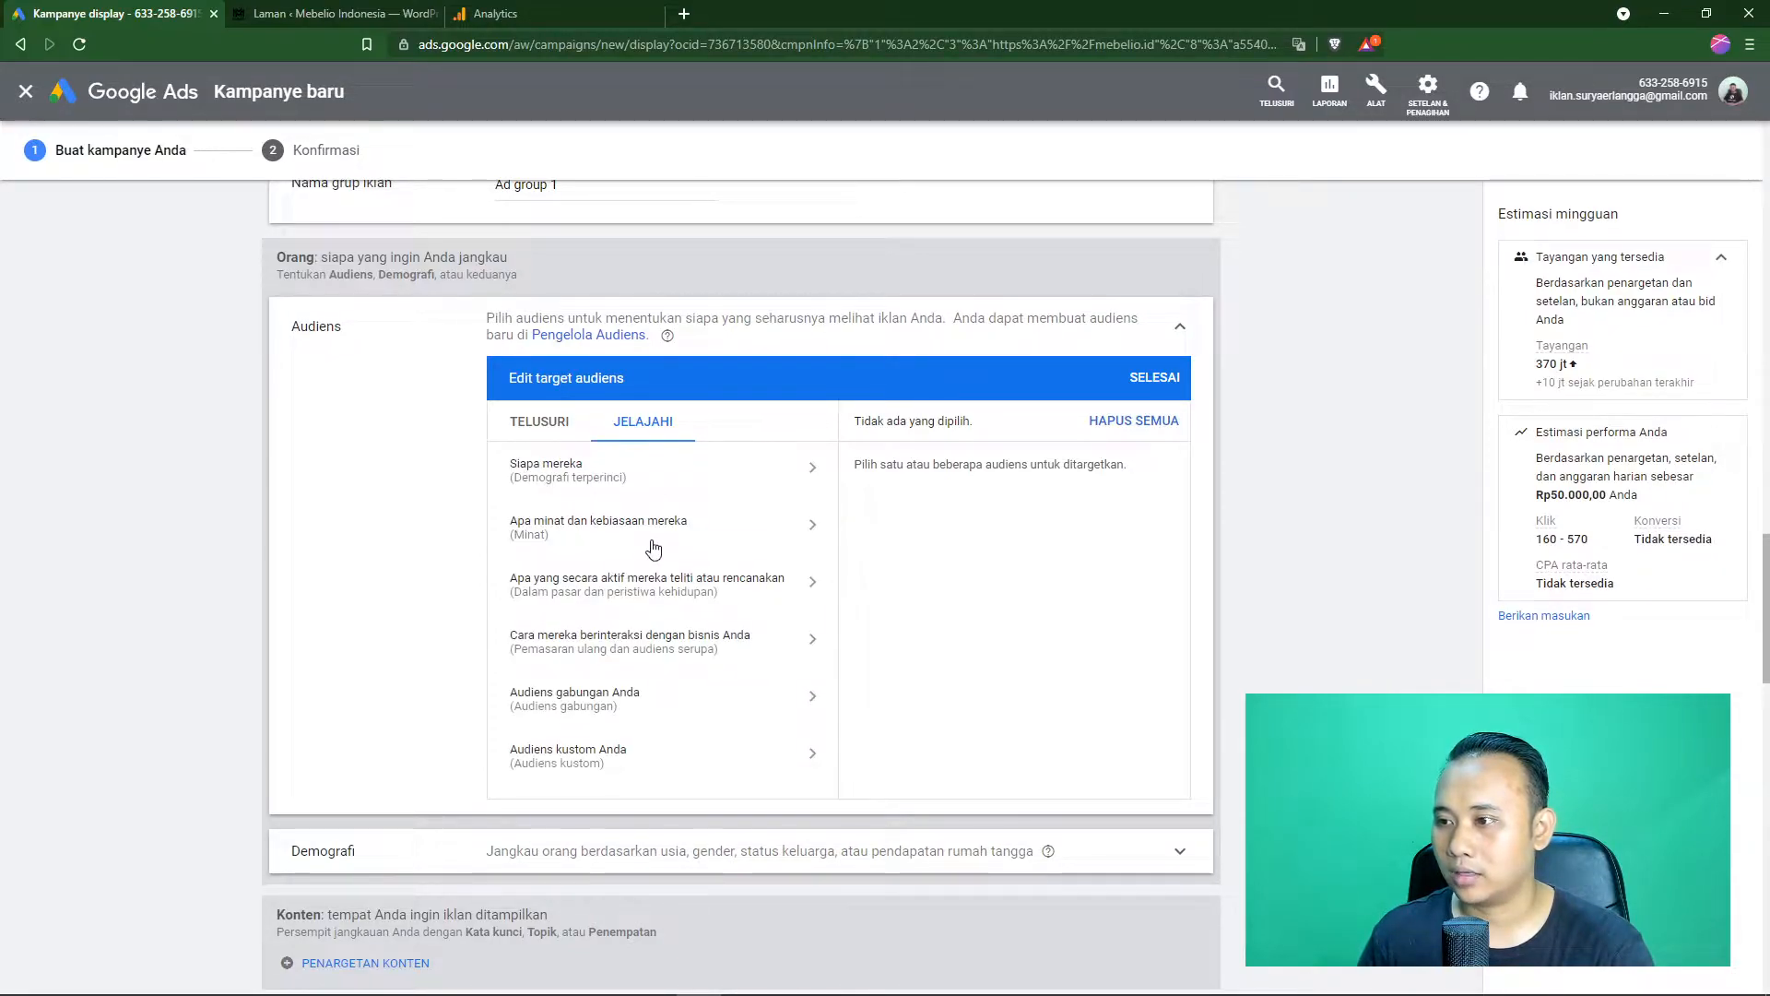
left_click(681, 590)
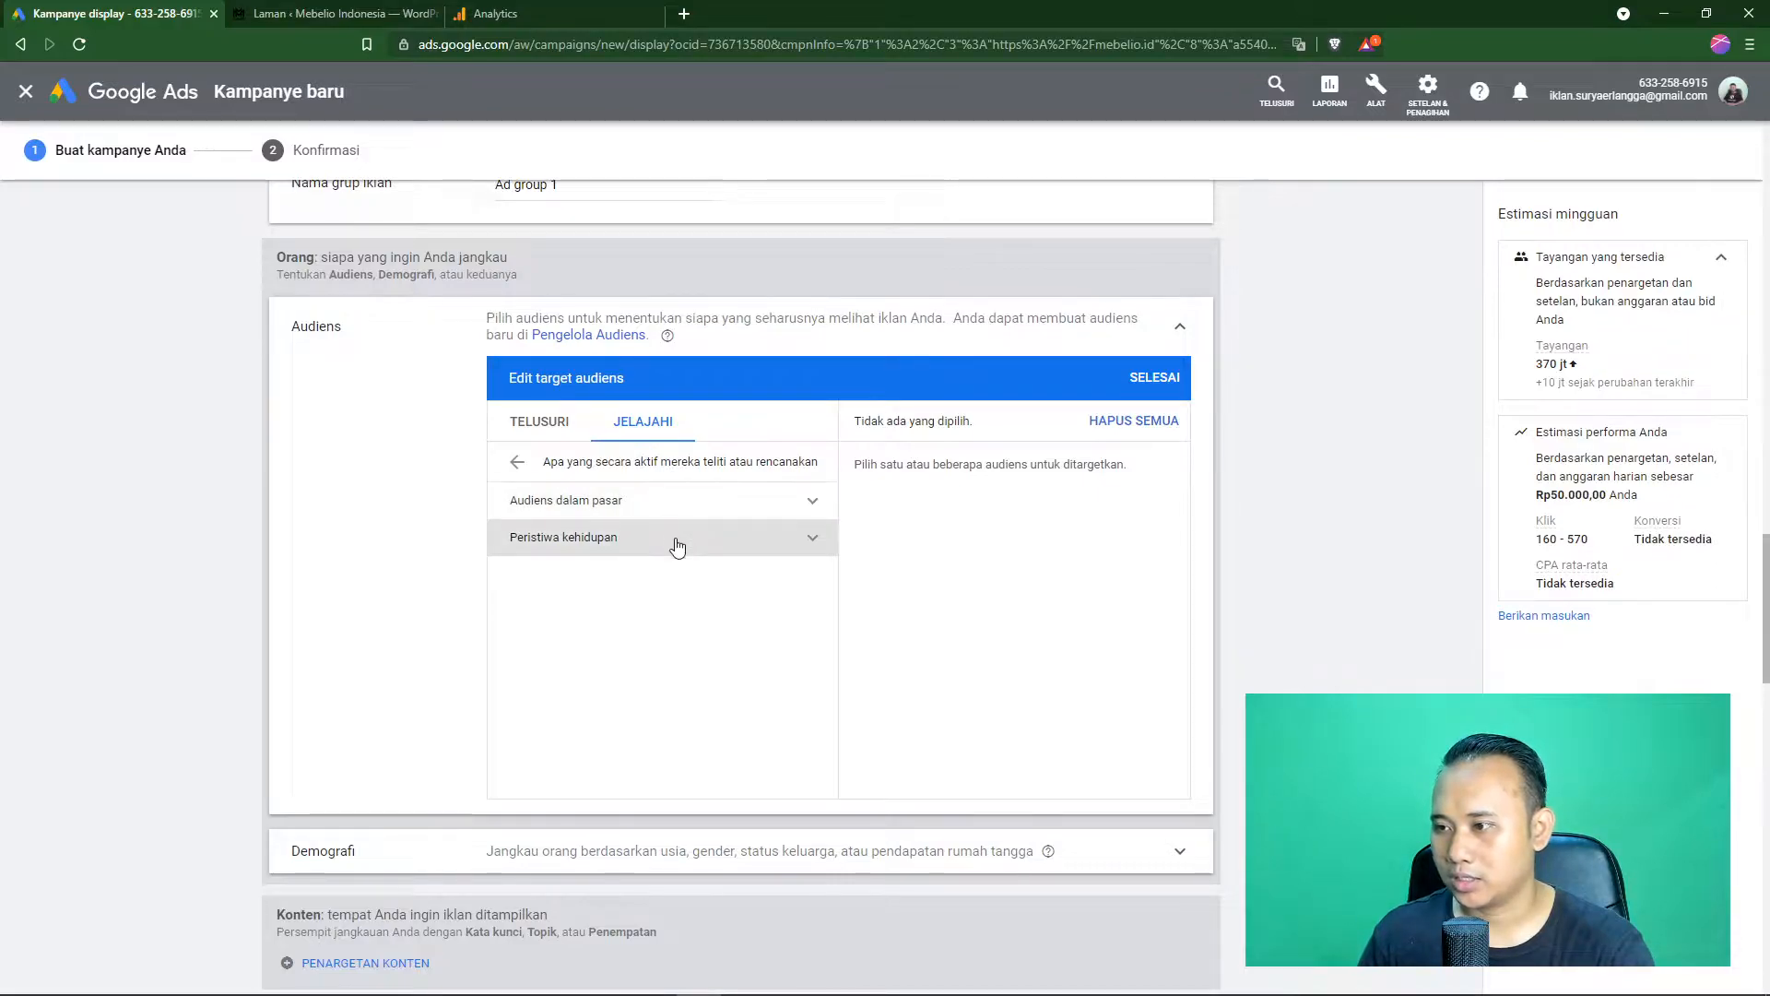
left_click(677, 546)
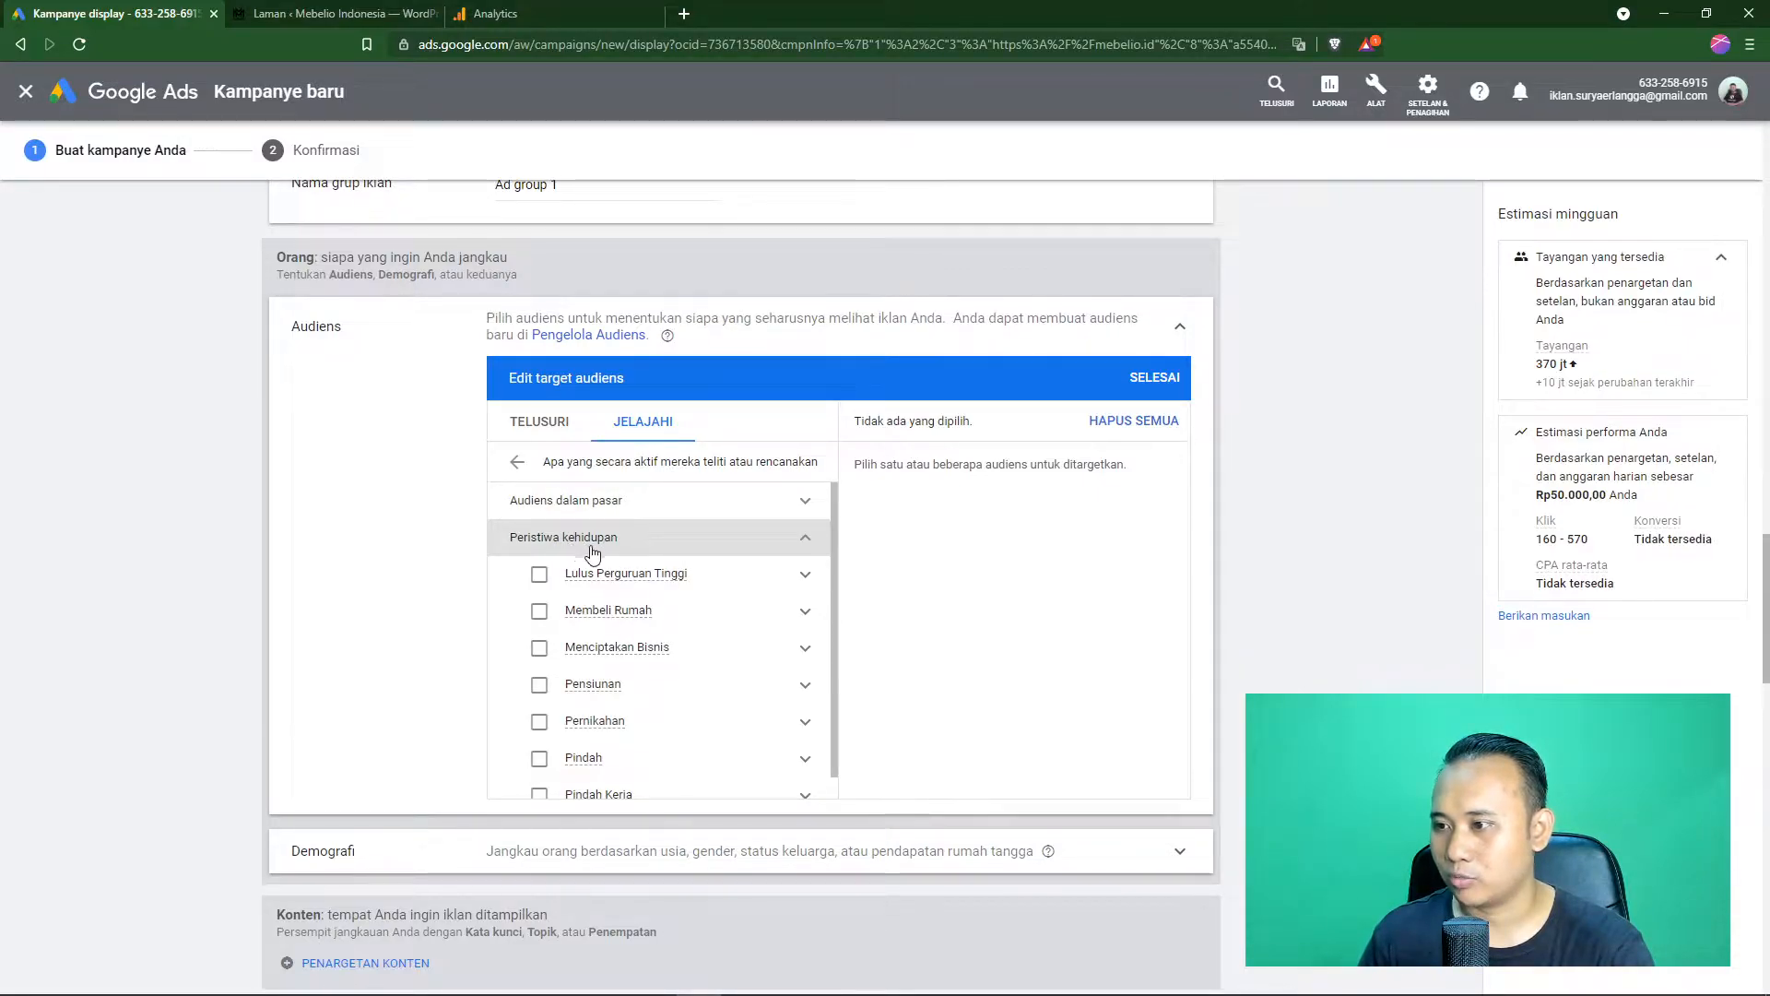
left_click(541, 614)
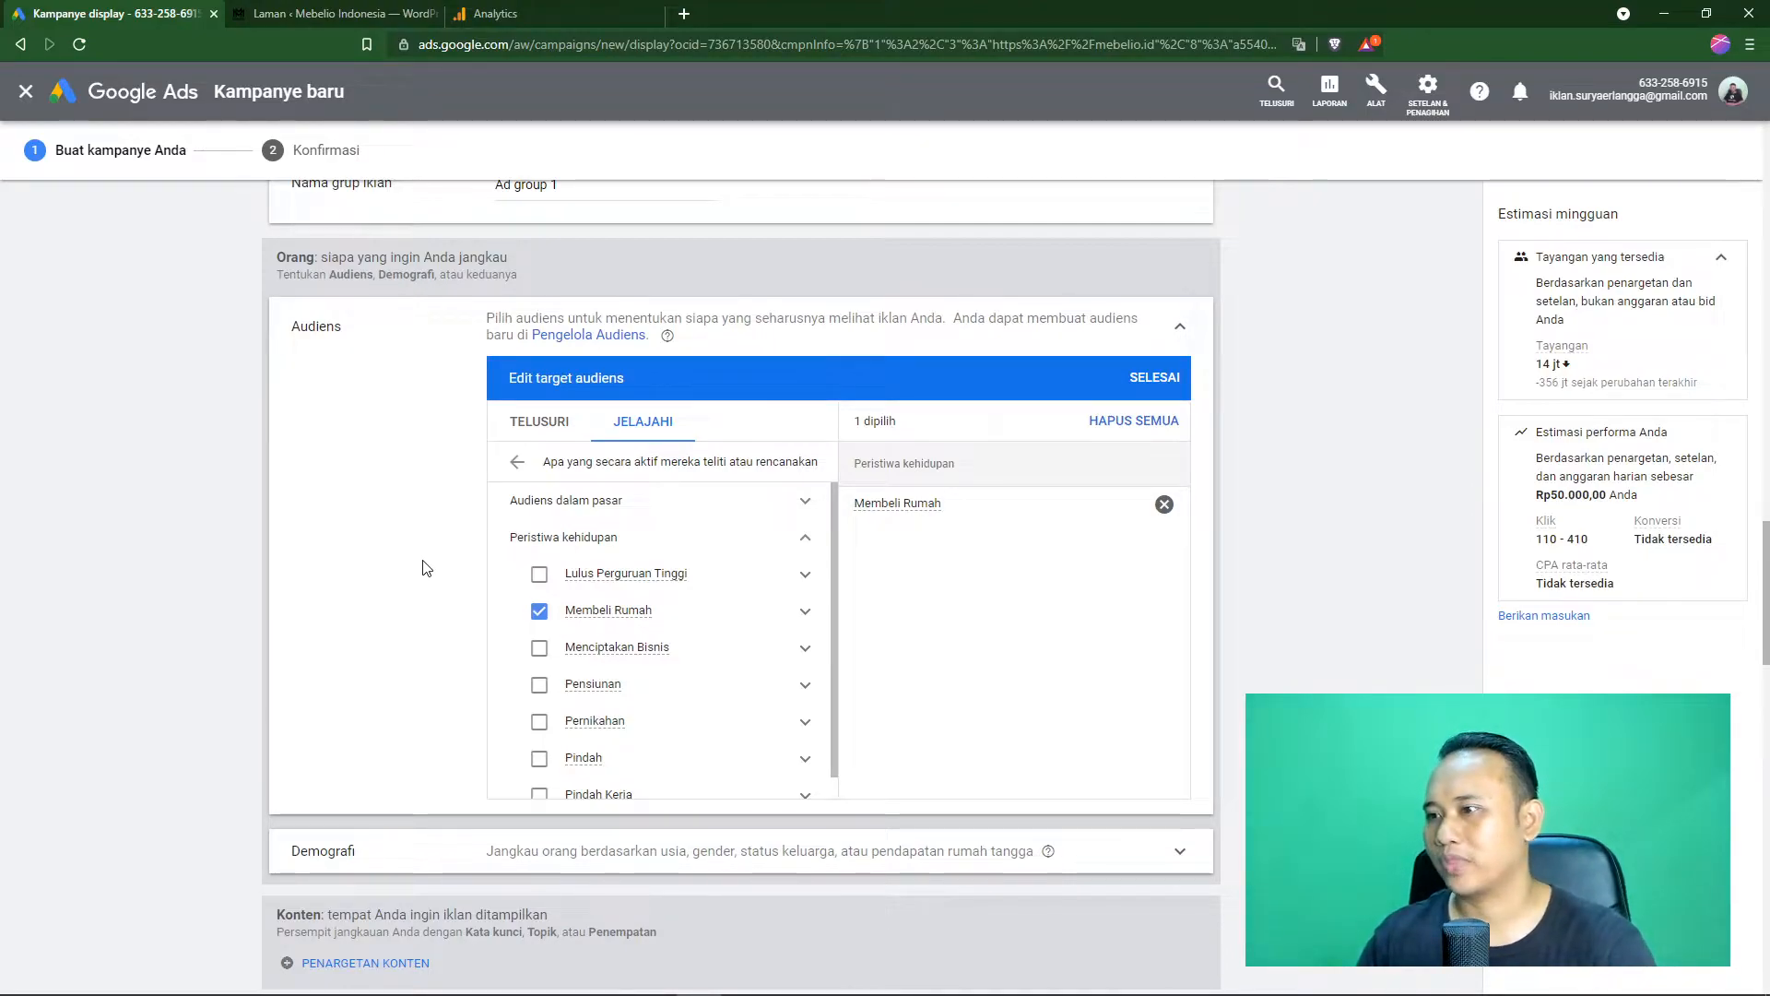
- Limit the demographic targeting to Perempuan by excluding Laki-laki and Tidak diketahui genders, and exclude the 18 - 24 age group
scroll(375, 459, "down", 3)
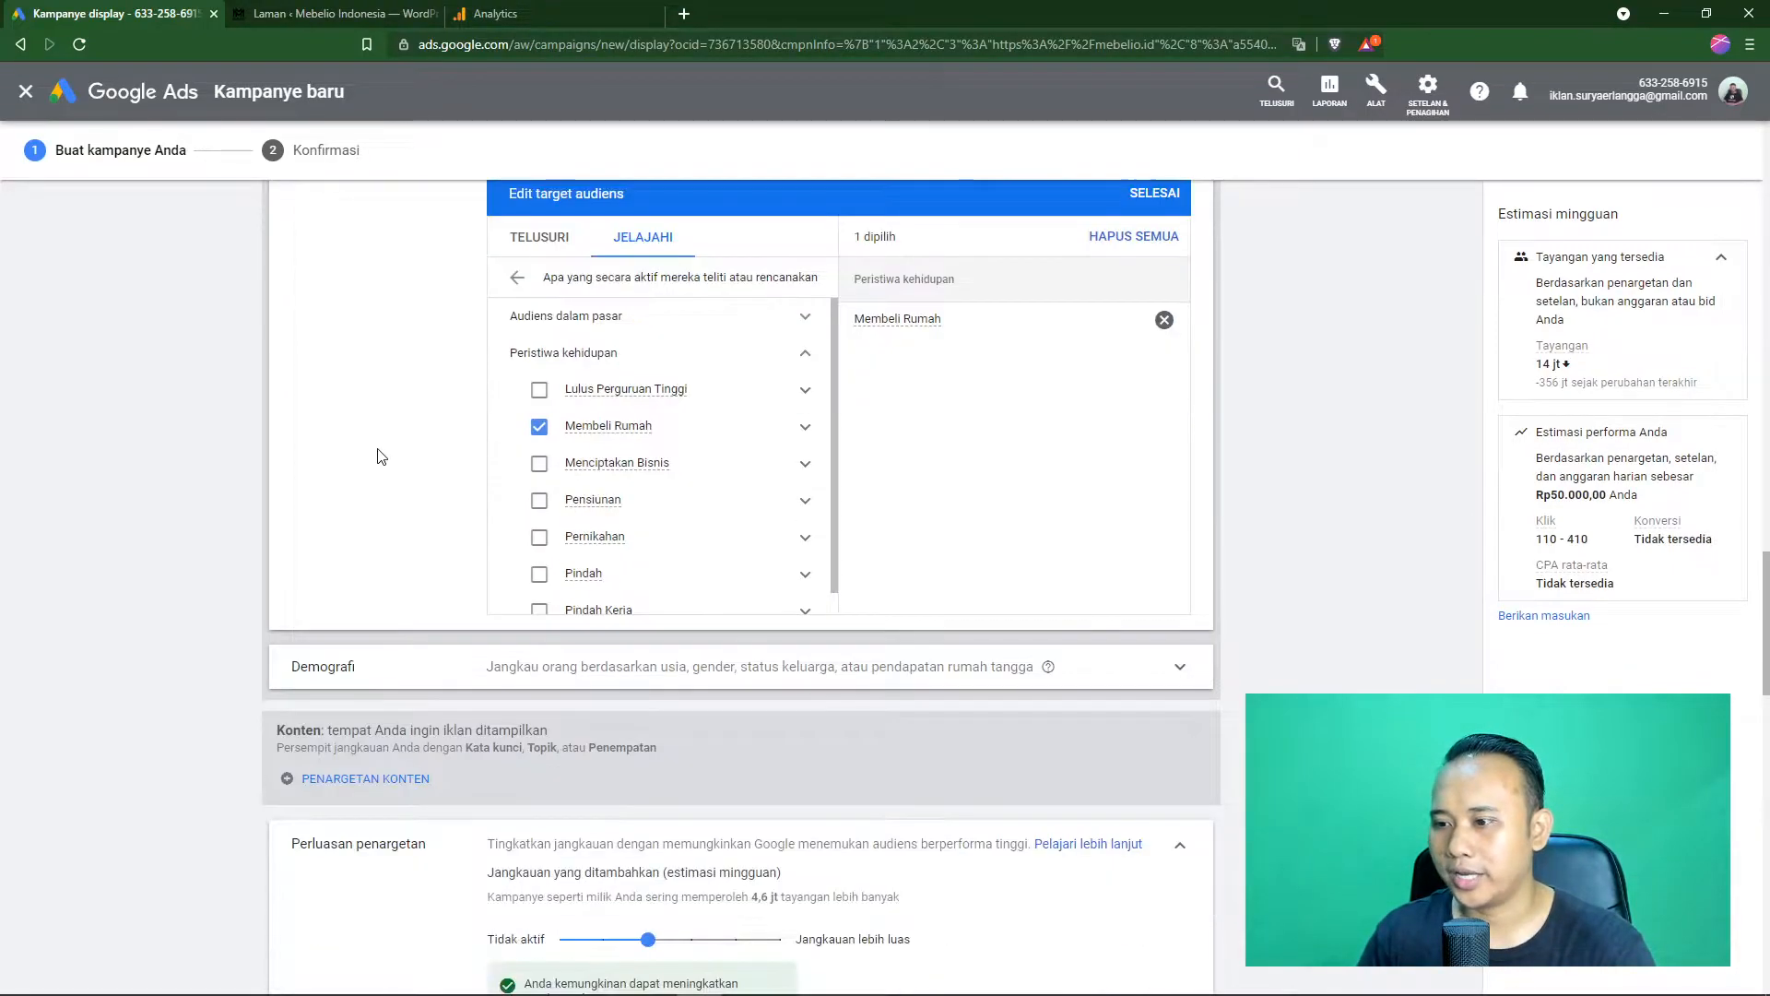
left_click(608, 587)
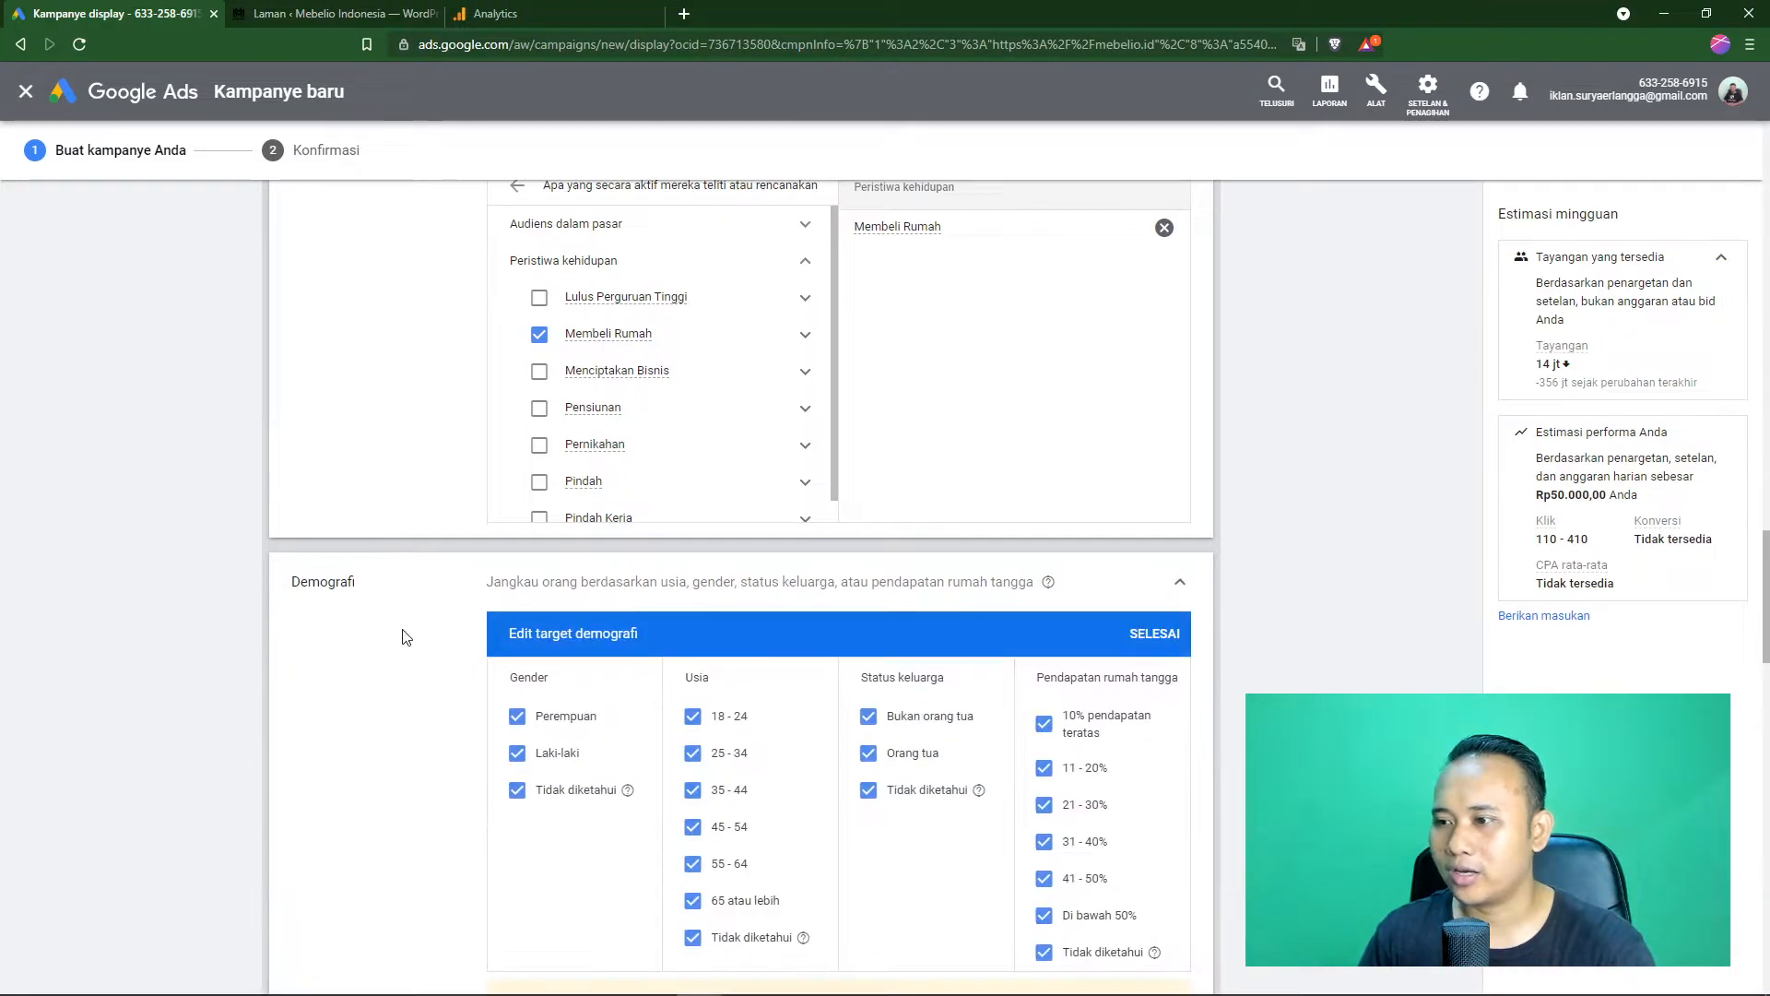
scroll(405, 636, "down", 2)
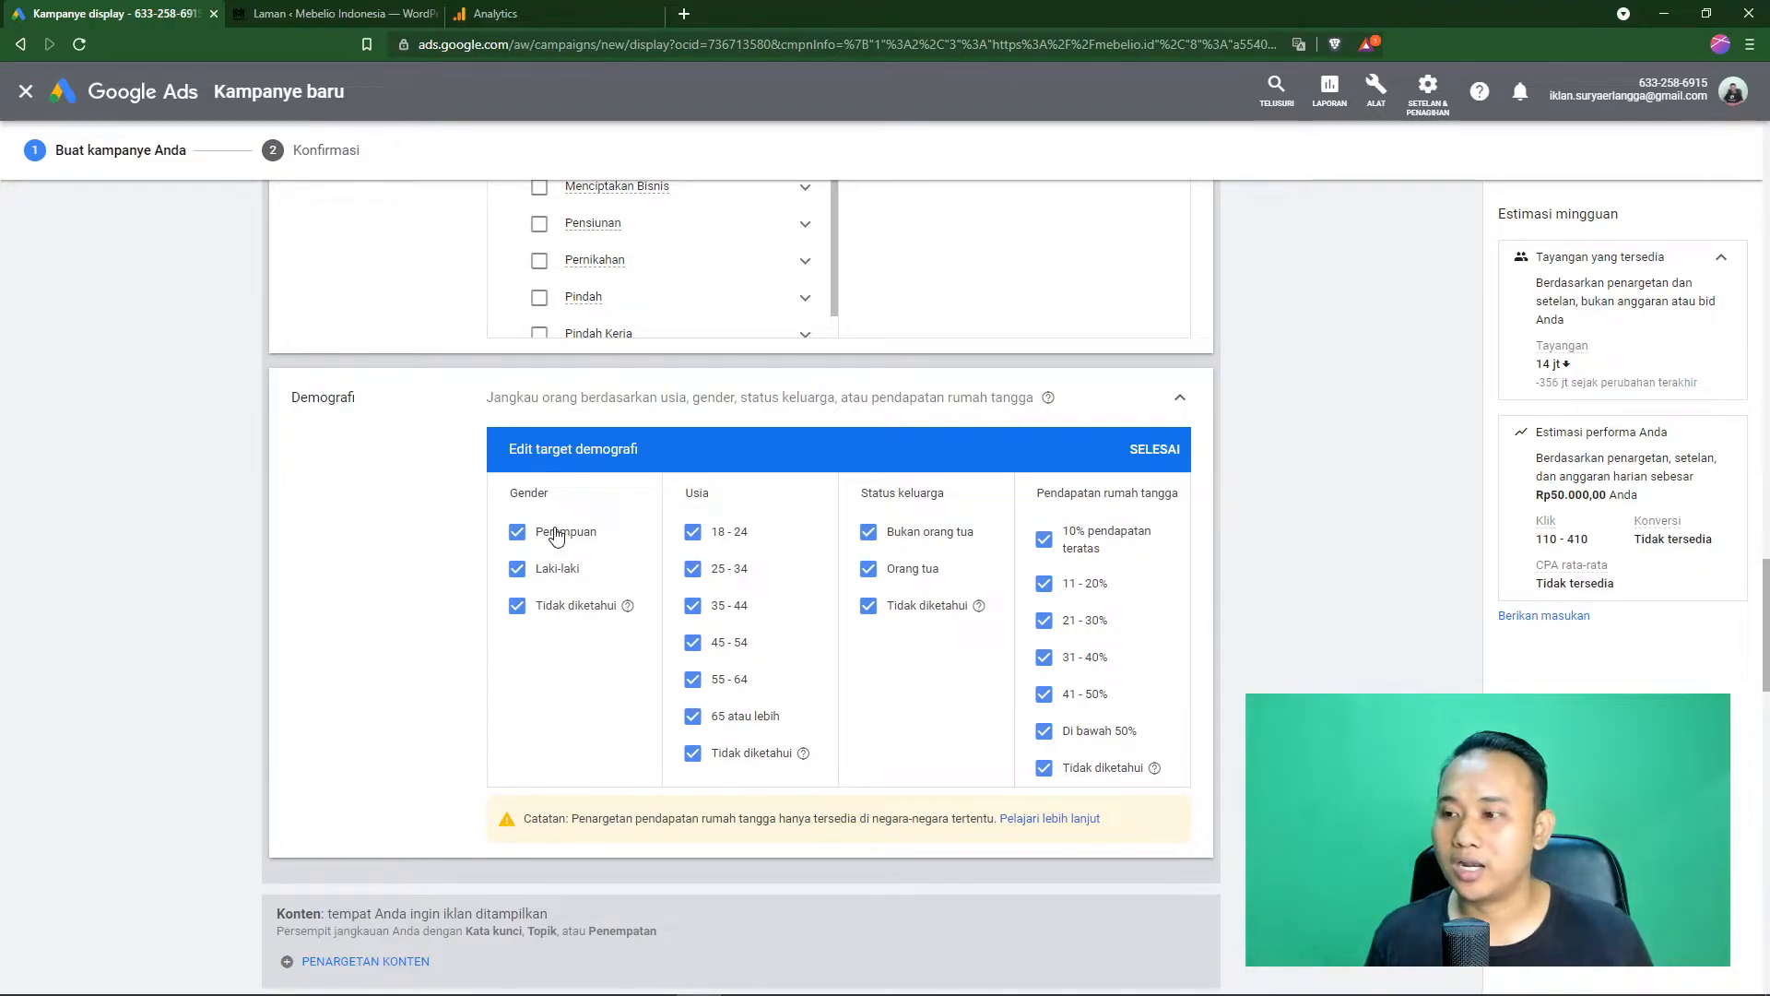
left_click(517, 567)
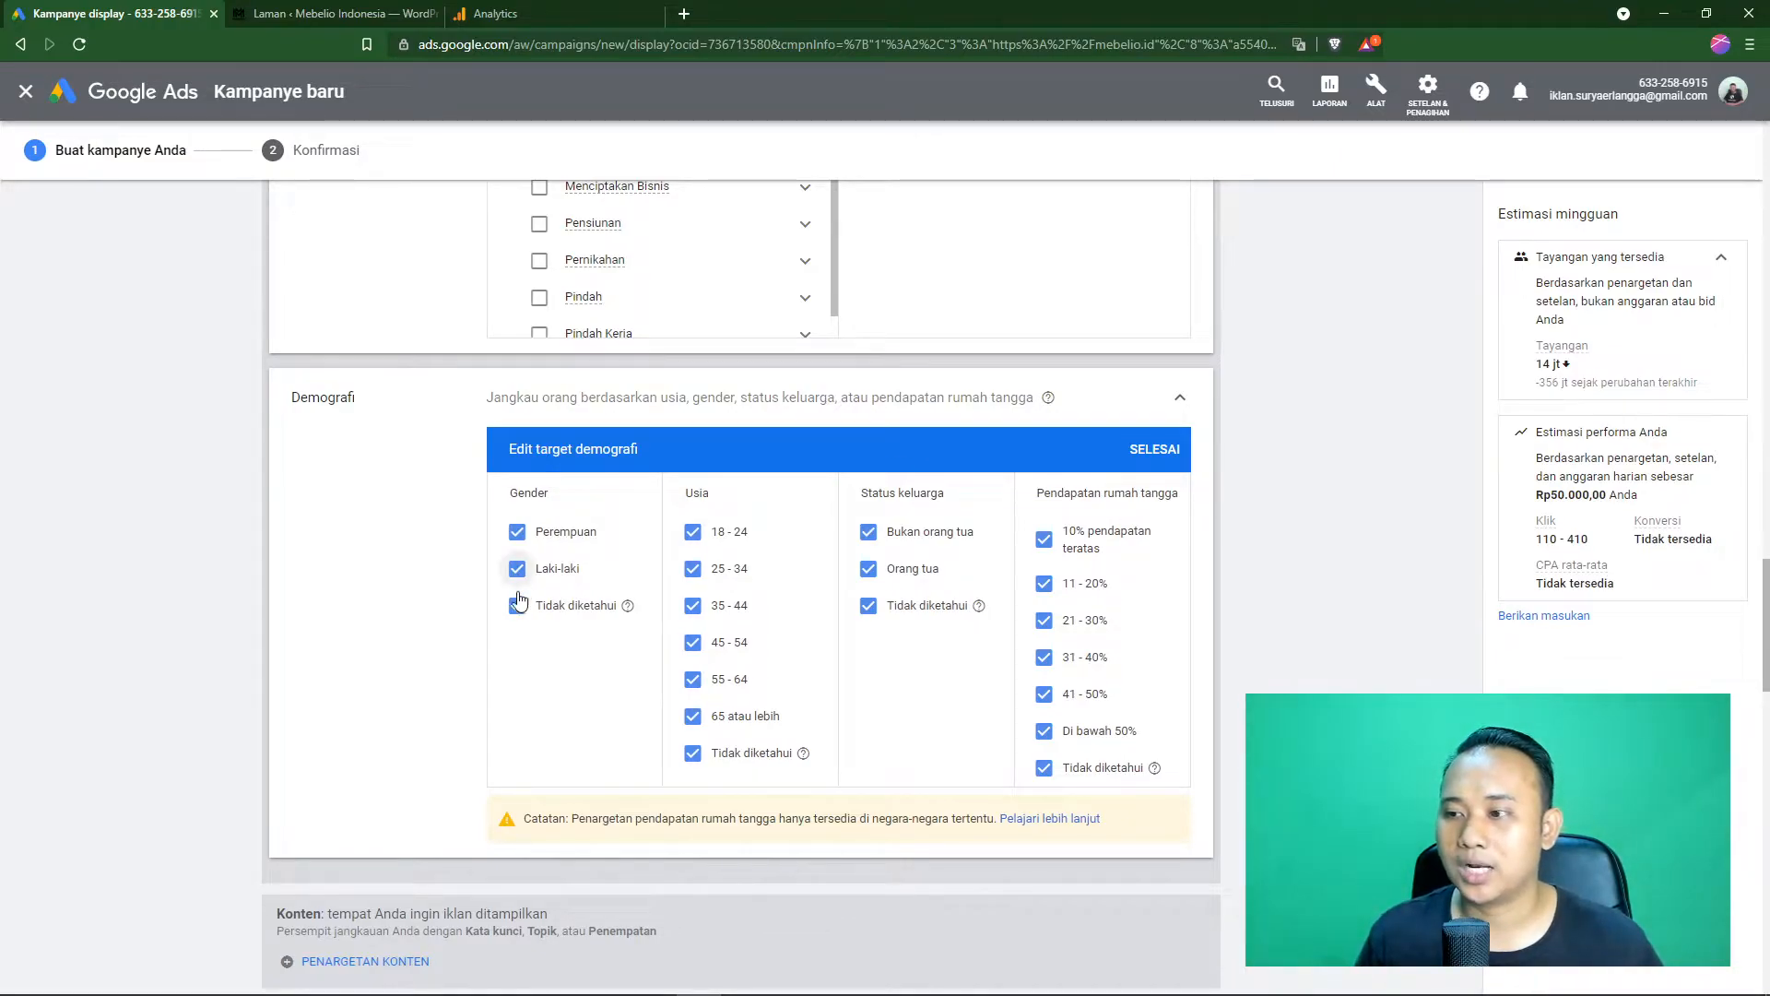
left_click(517, 606)
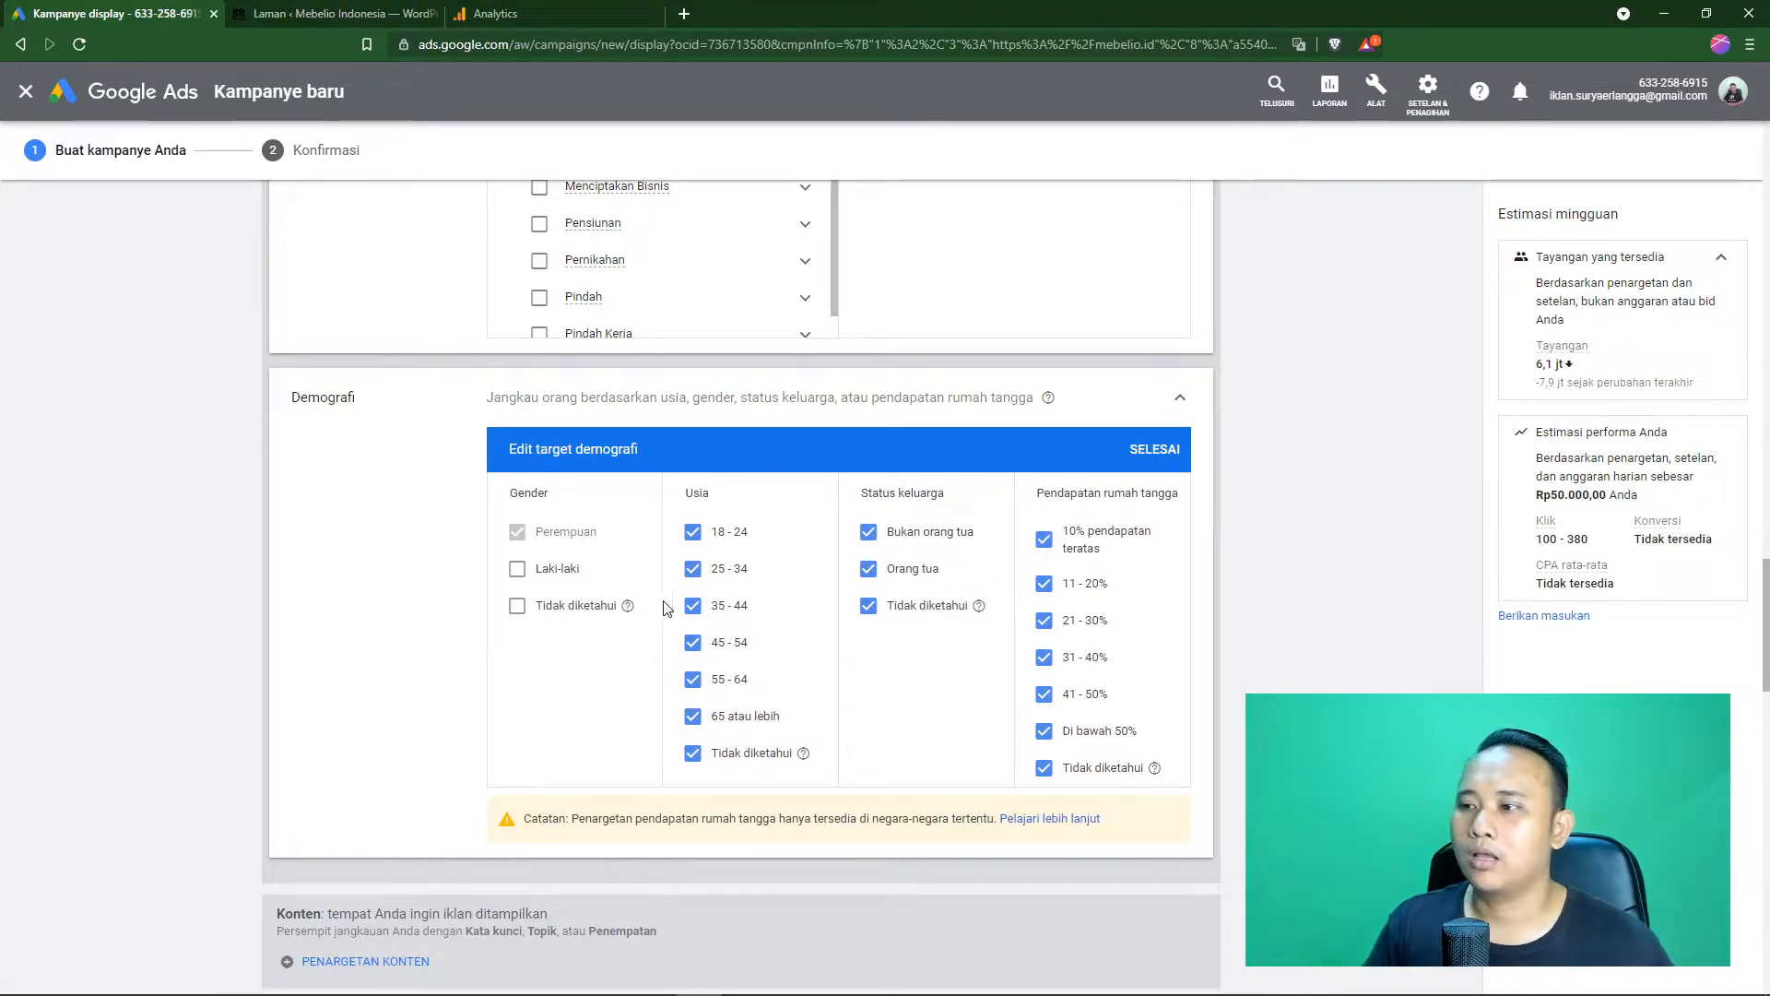
left_click(693, 533)
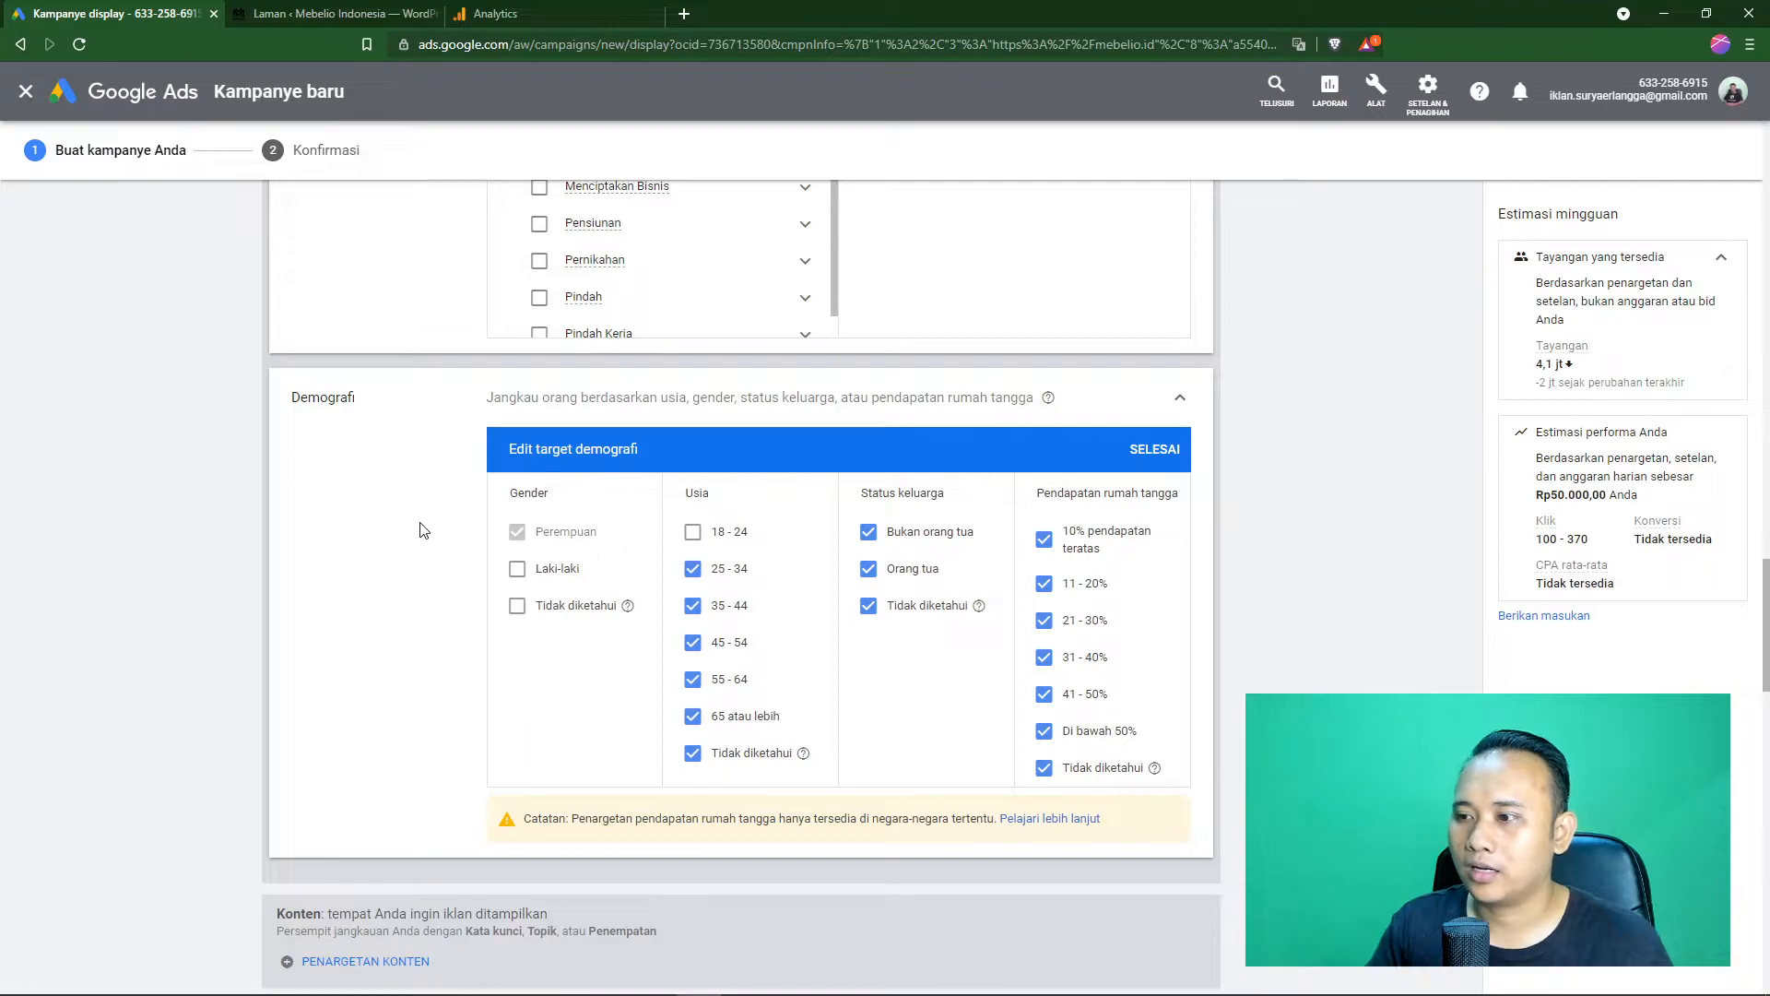
- Add content keyword targeting with the suggested keyword "furniture minimalis", set to Konten, and finish the keyword edit
scroll(369, 445, "down", 4)
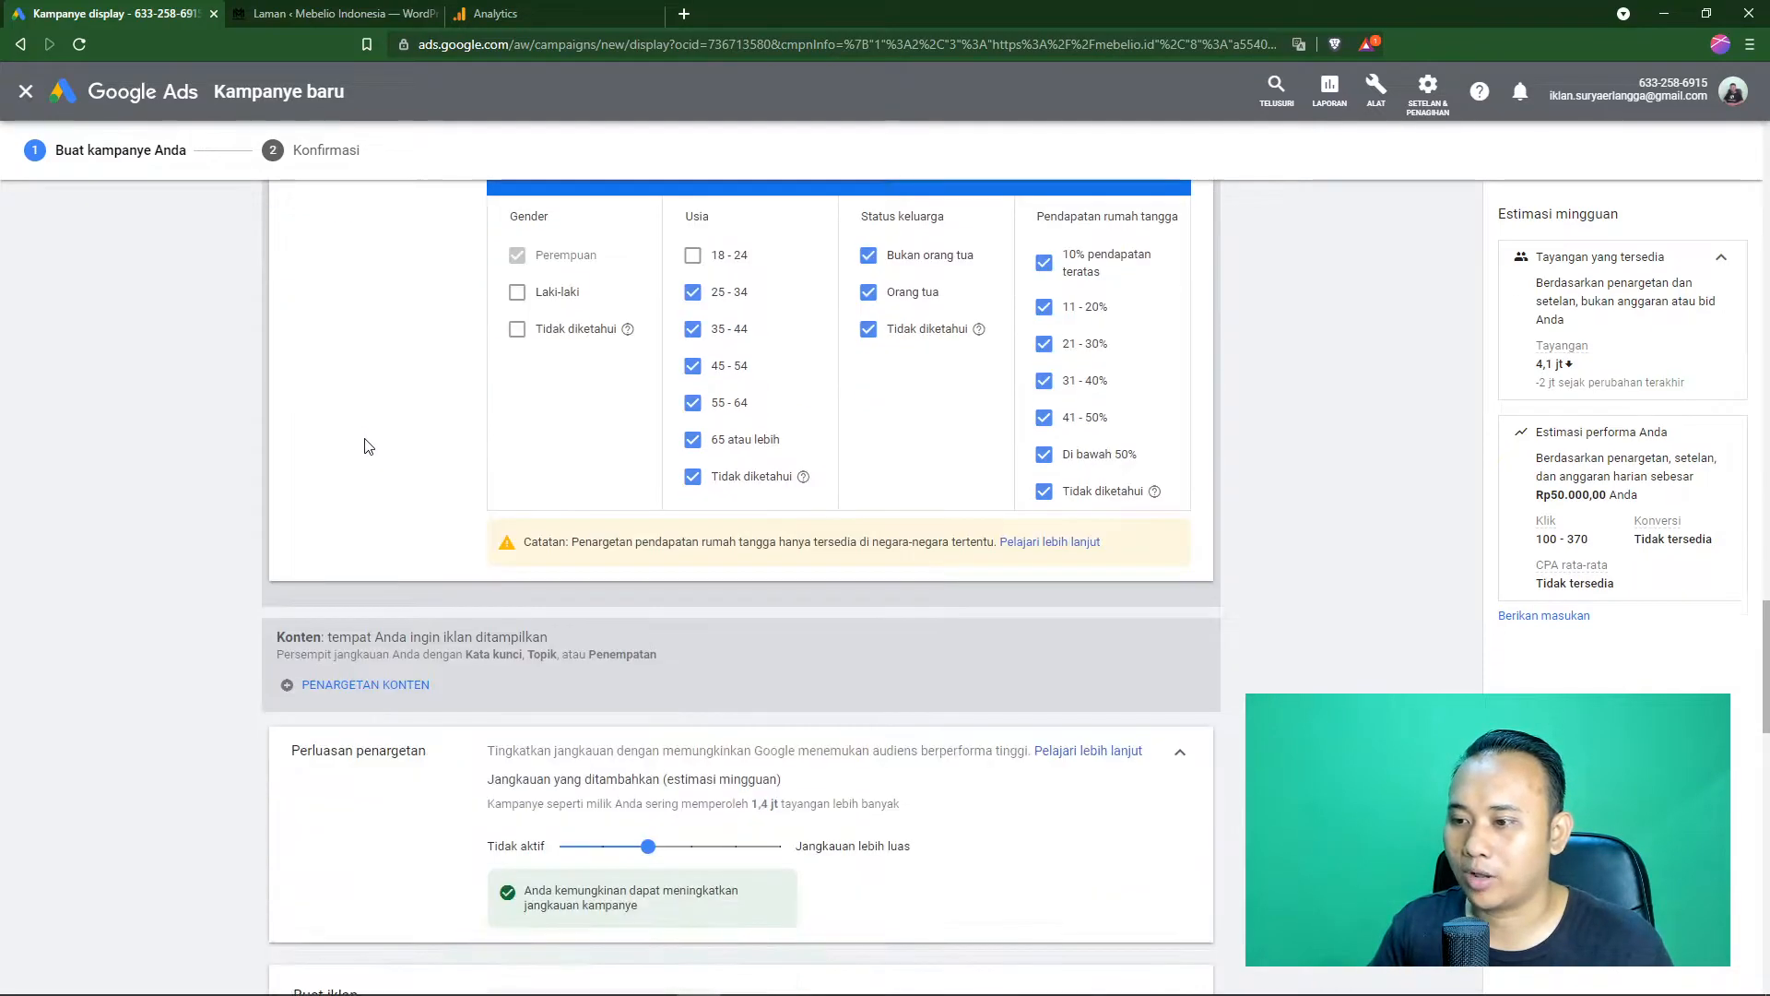
scroll(366, 445, "down", 1)
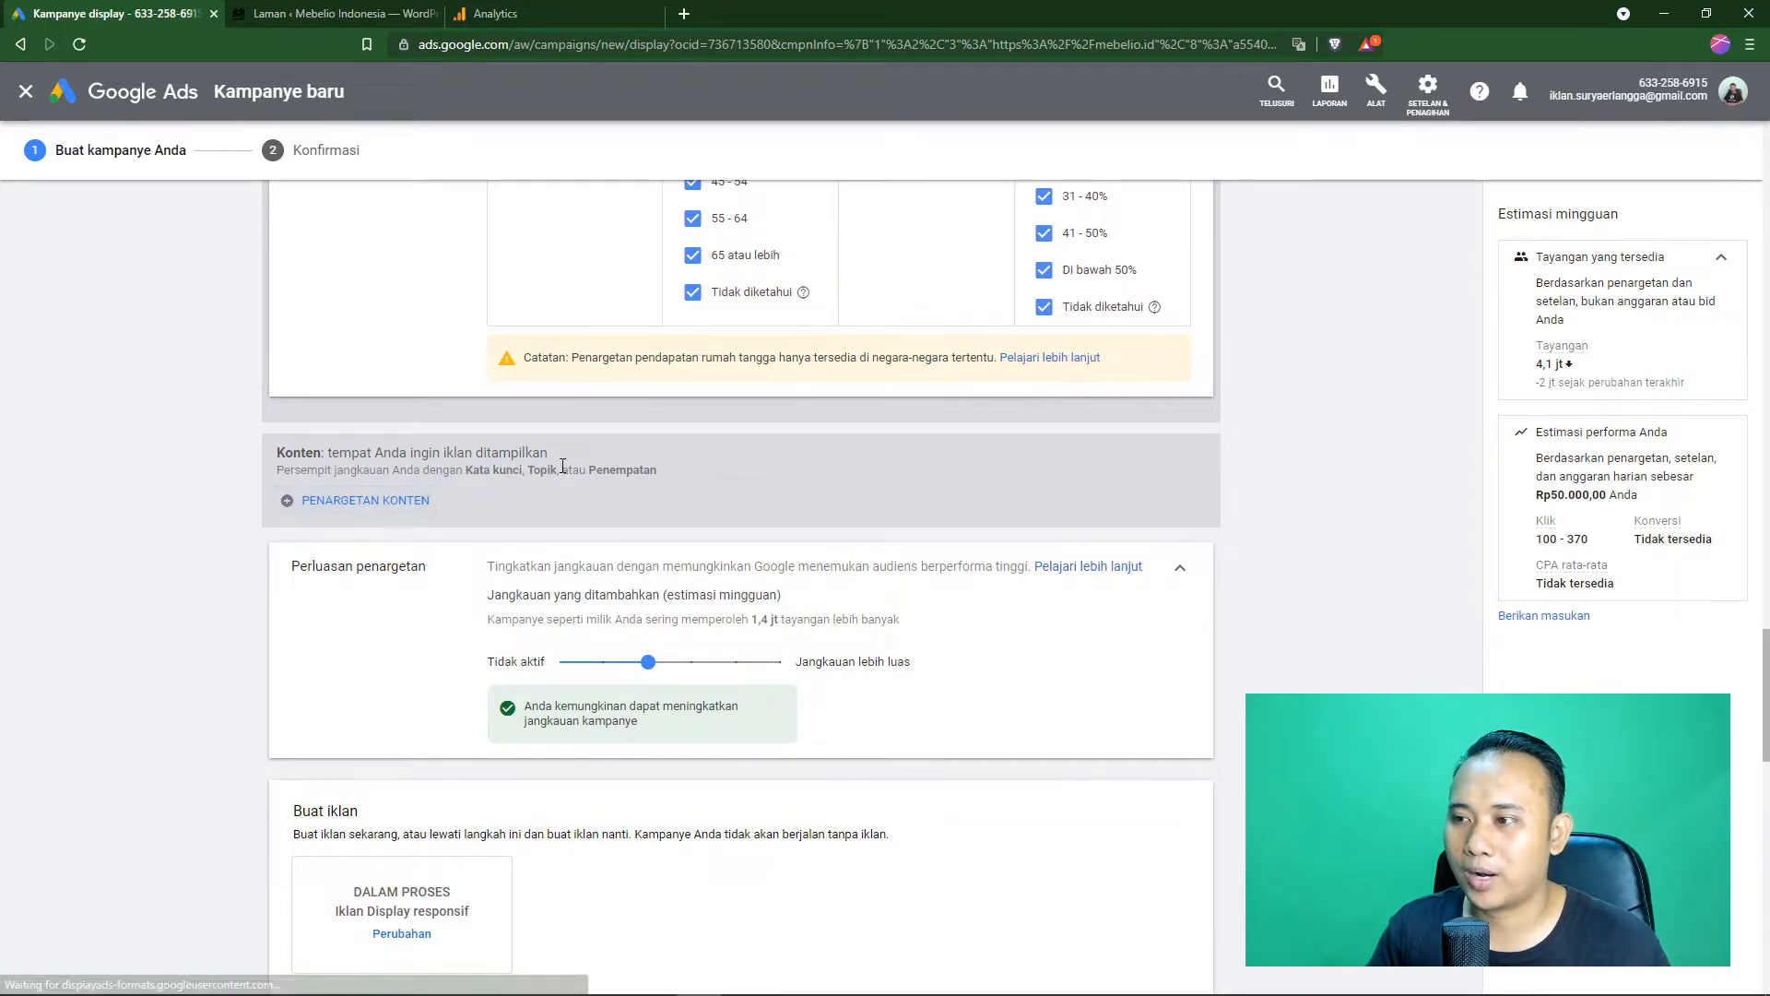
left_click(371, 504)
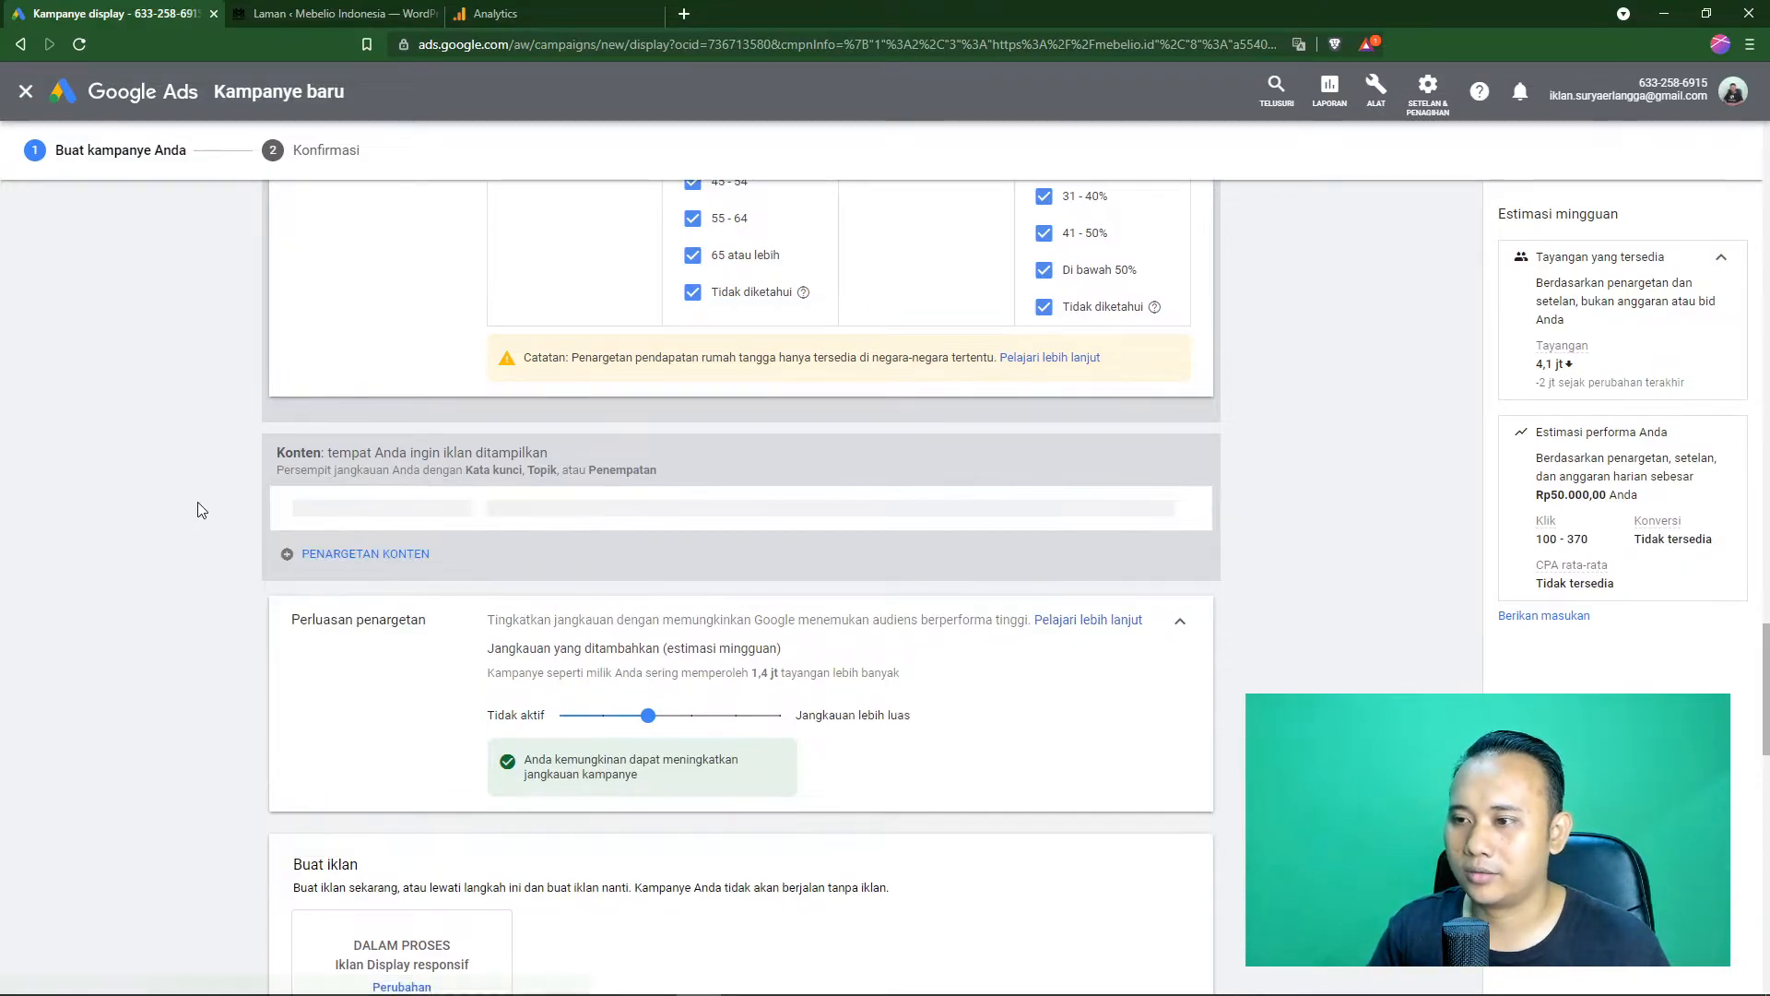
scroll(408, 578, "down", 2)
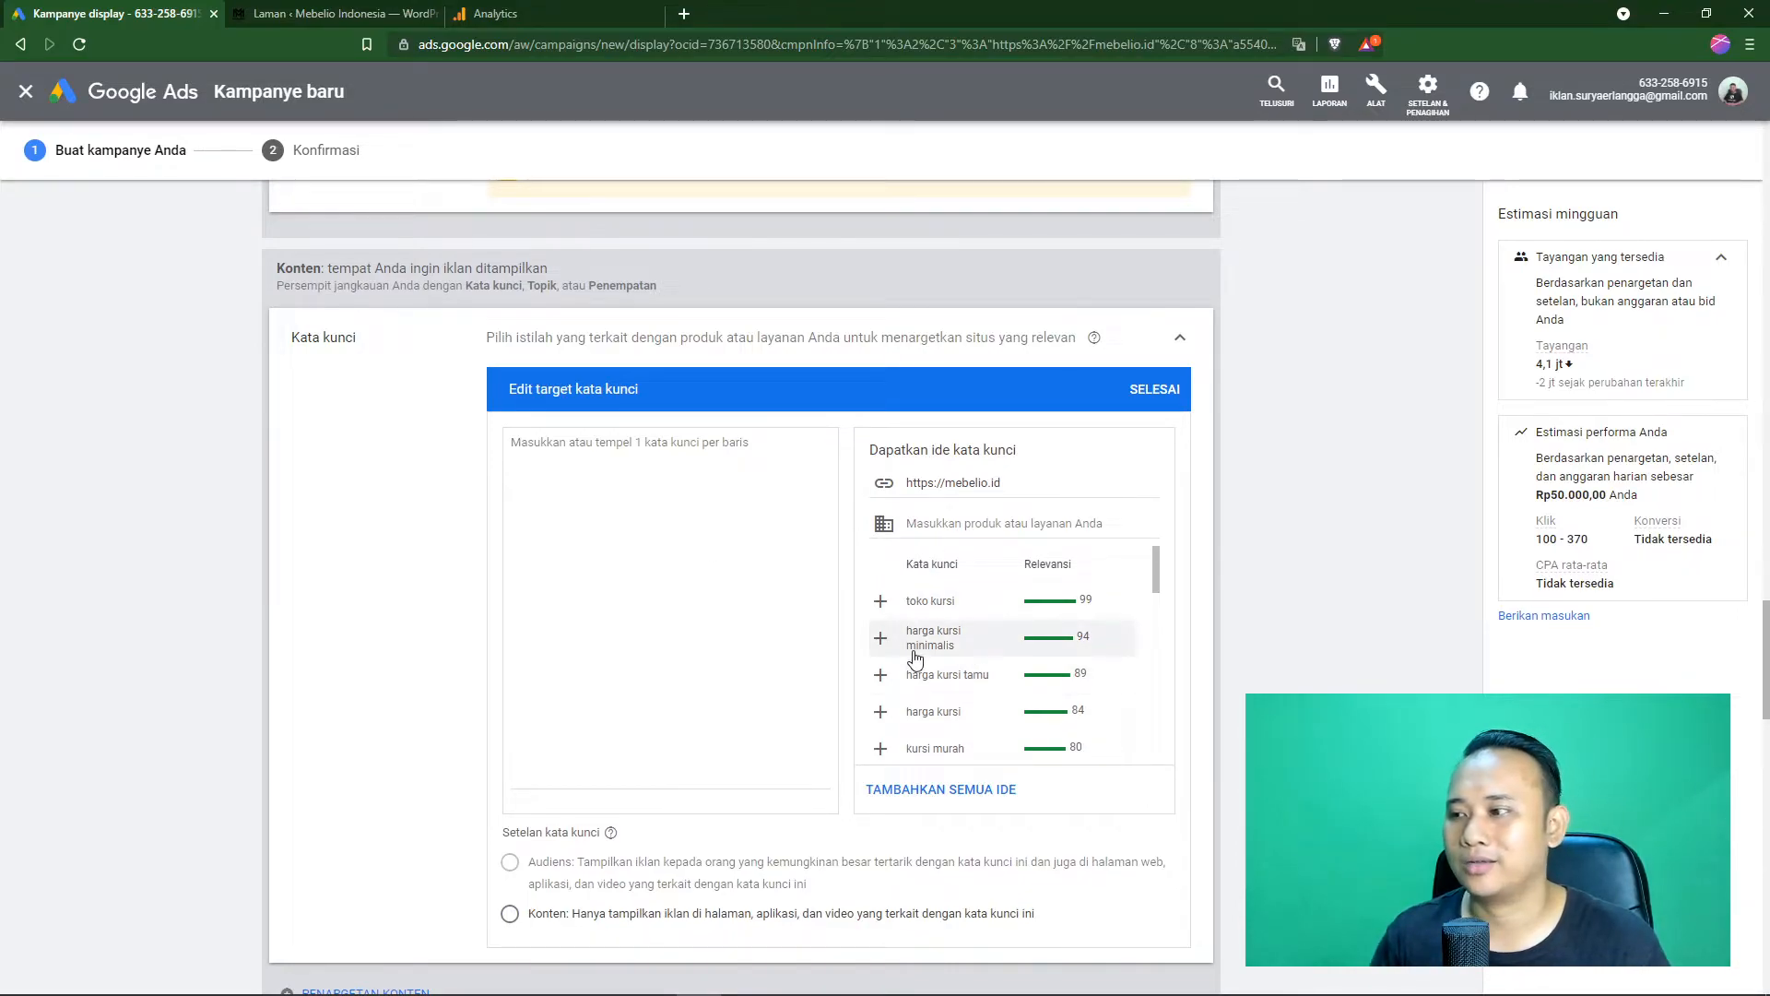
scroll(931, 650, "down", 3)
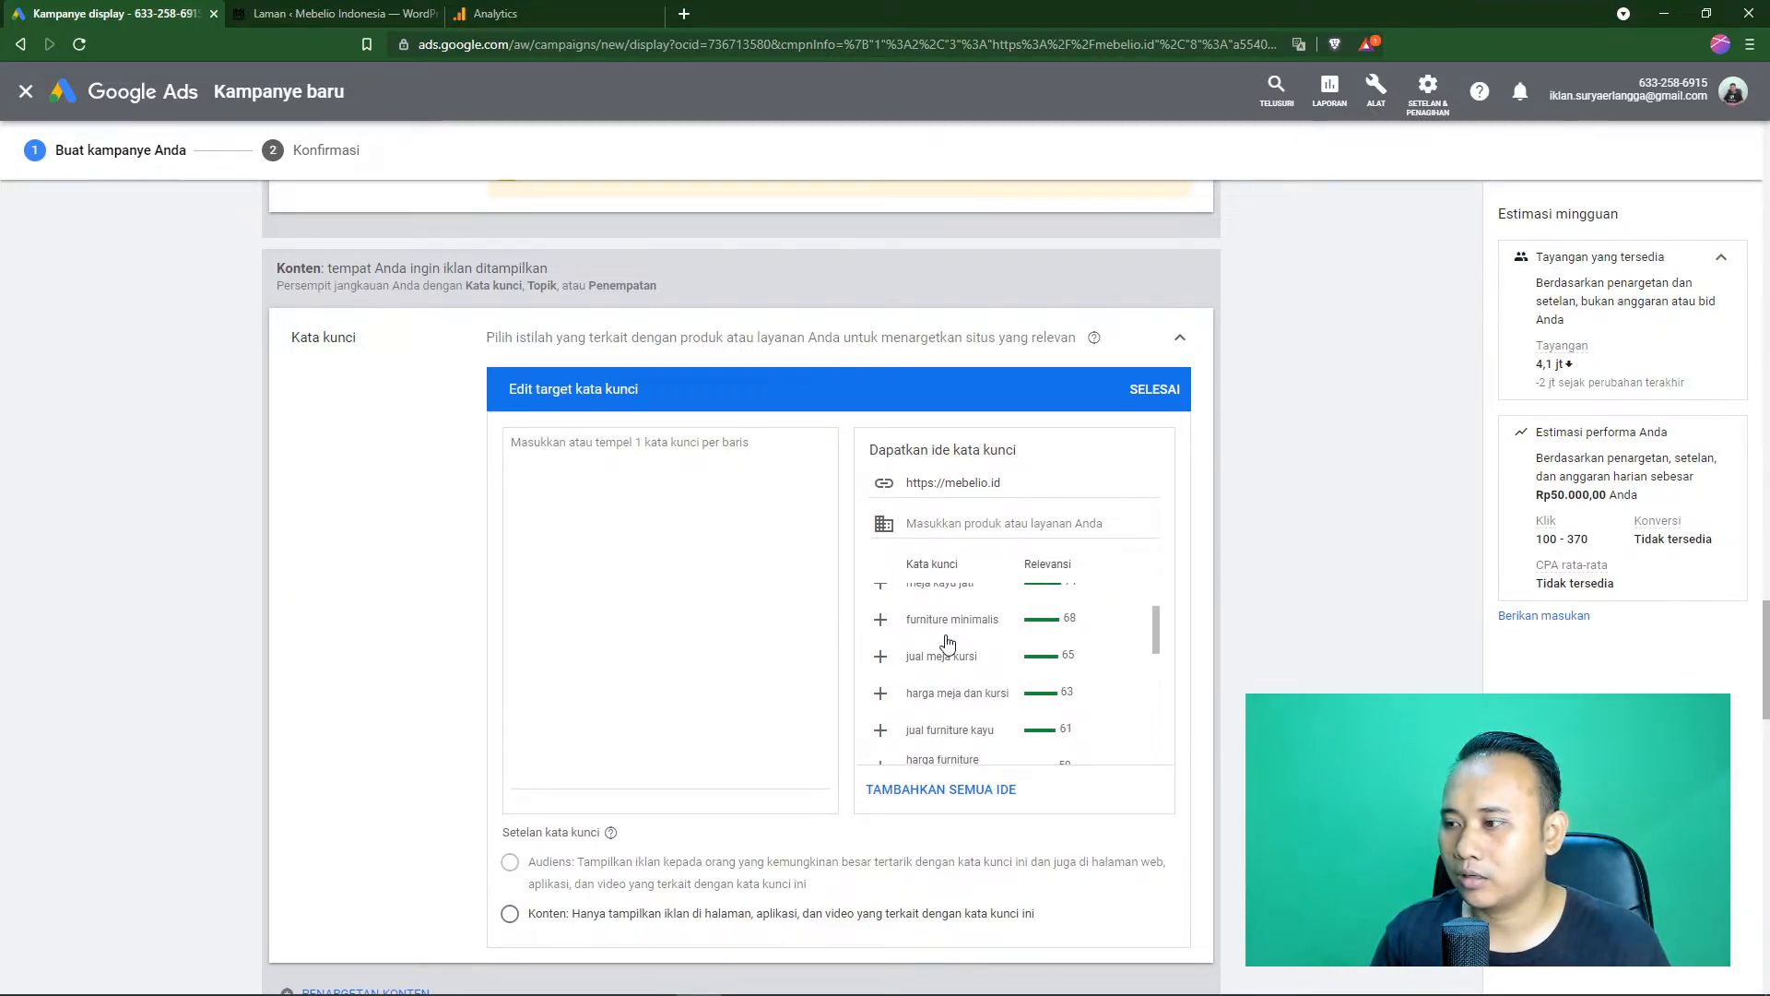
left_click(880, 619)
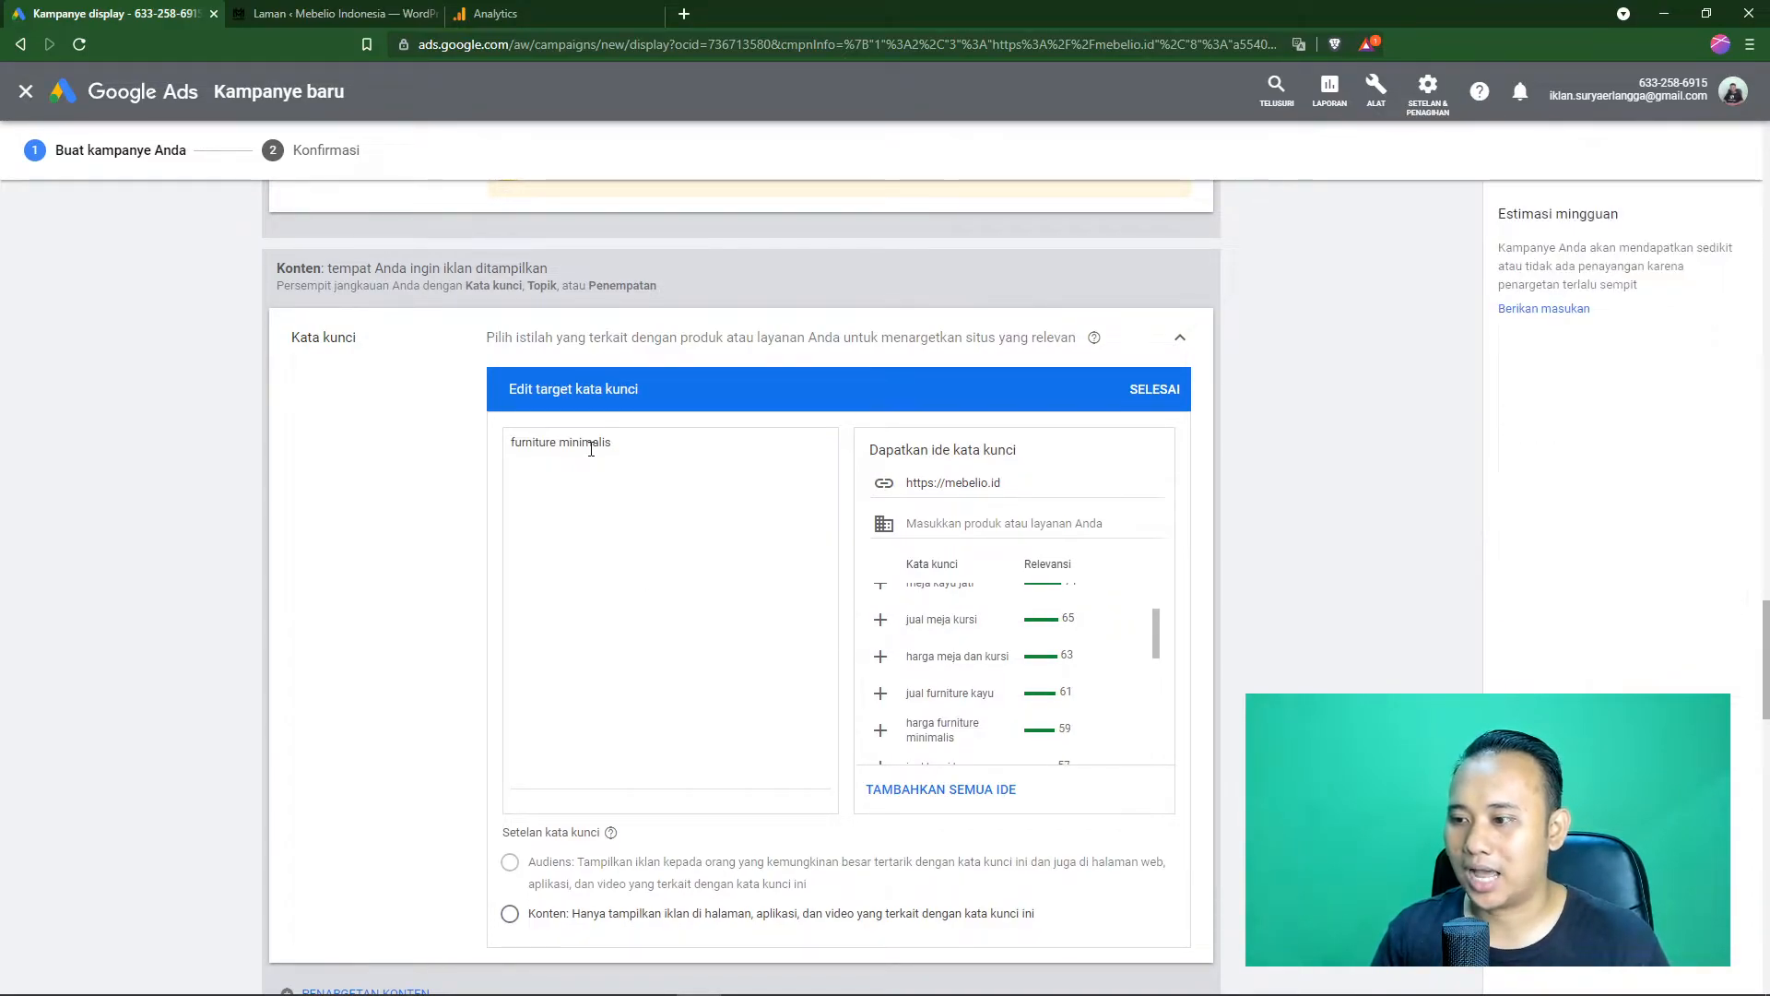
left_click(599, 918)
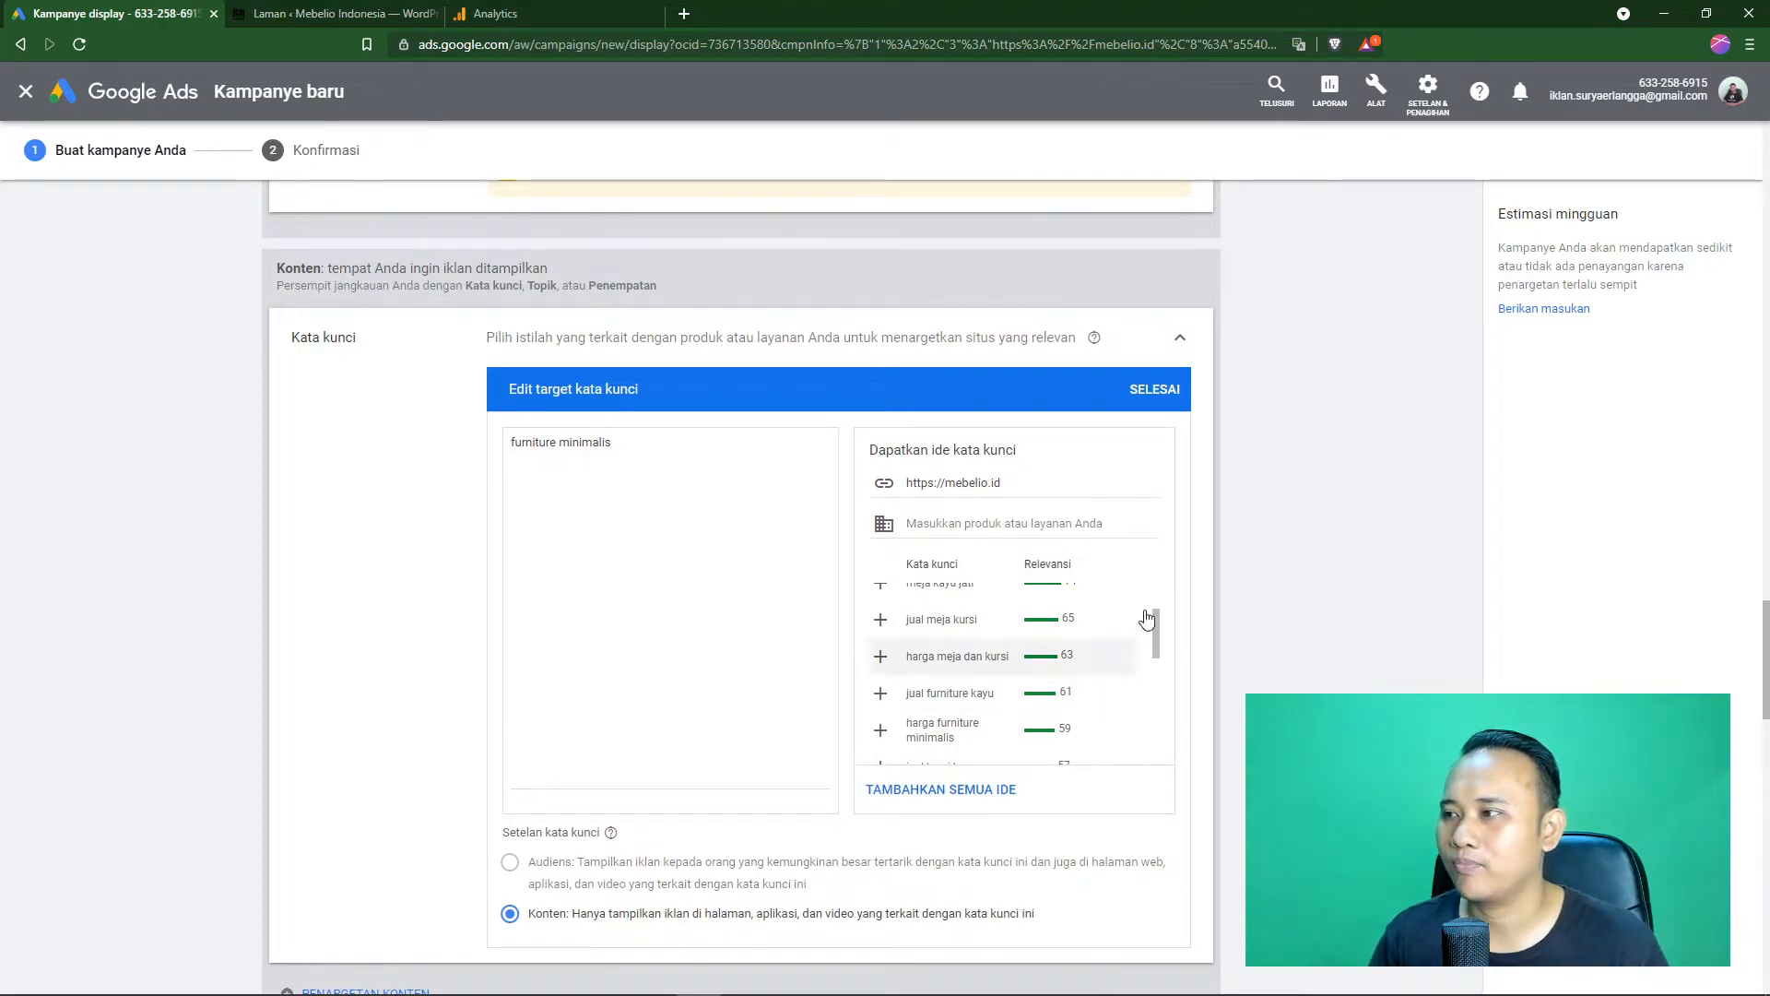
left_click(1166, 389)
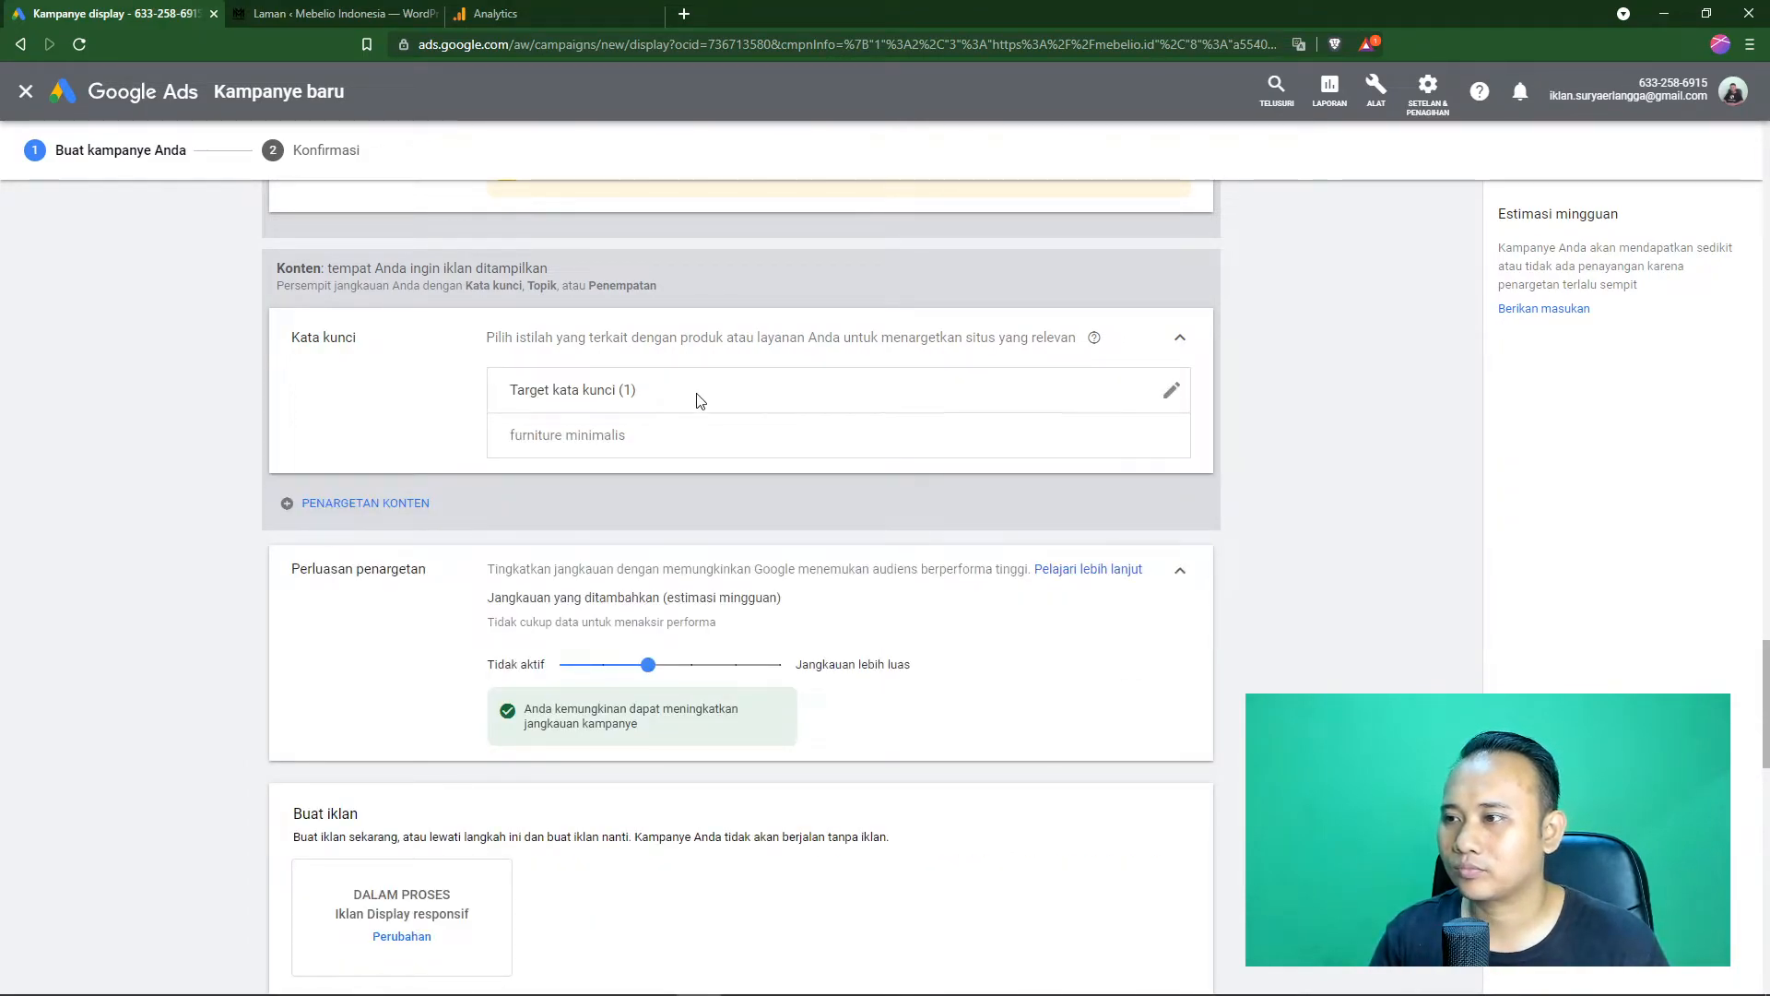
- Add topic targeting to the content section and select the topic Rumah & Taman
left_click(403, 517)
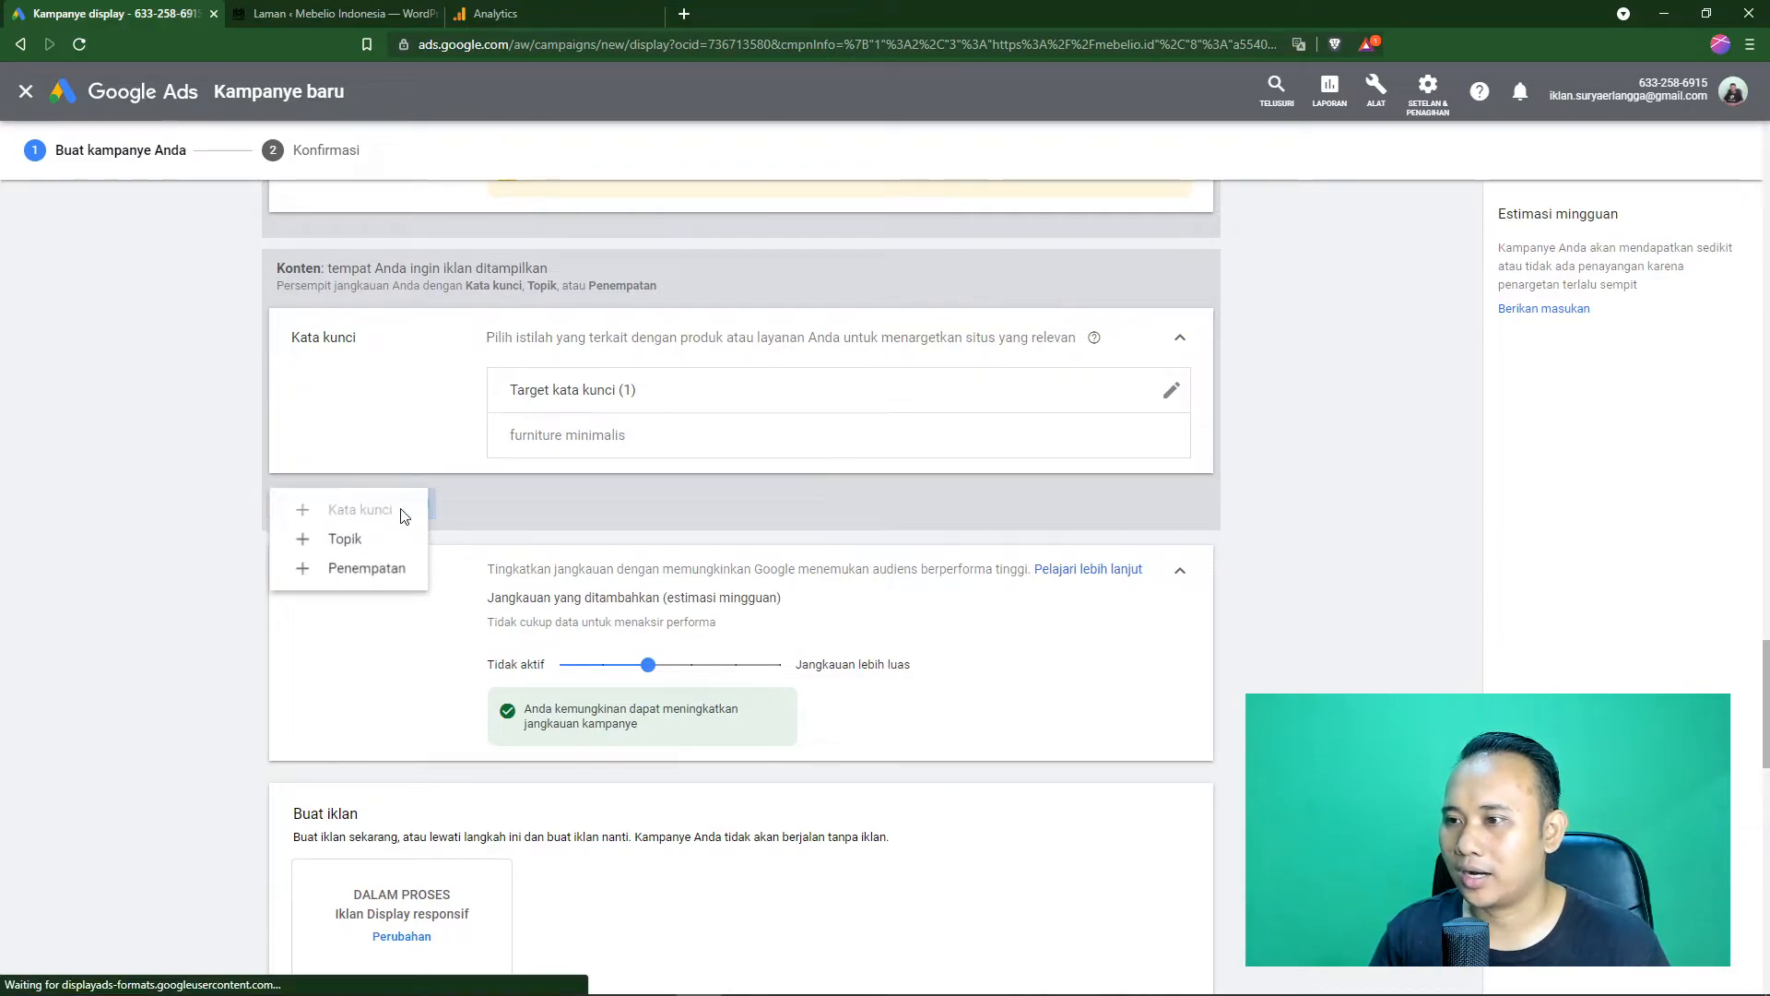
left_click(332, 544)
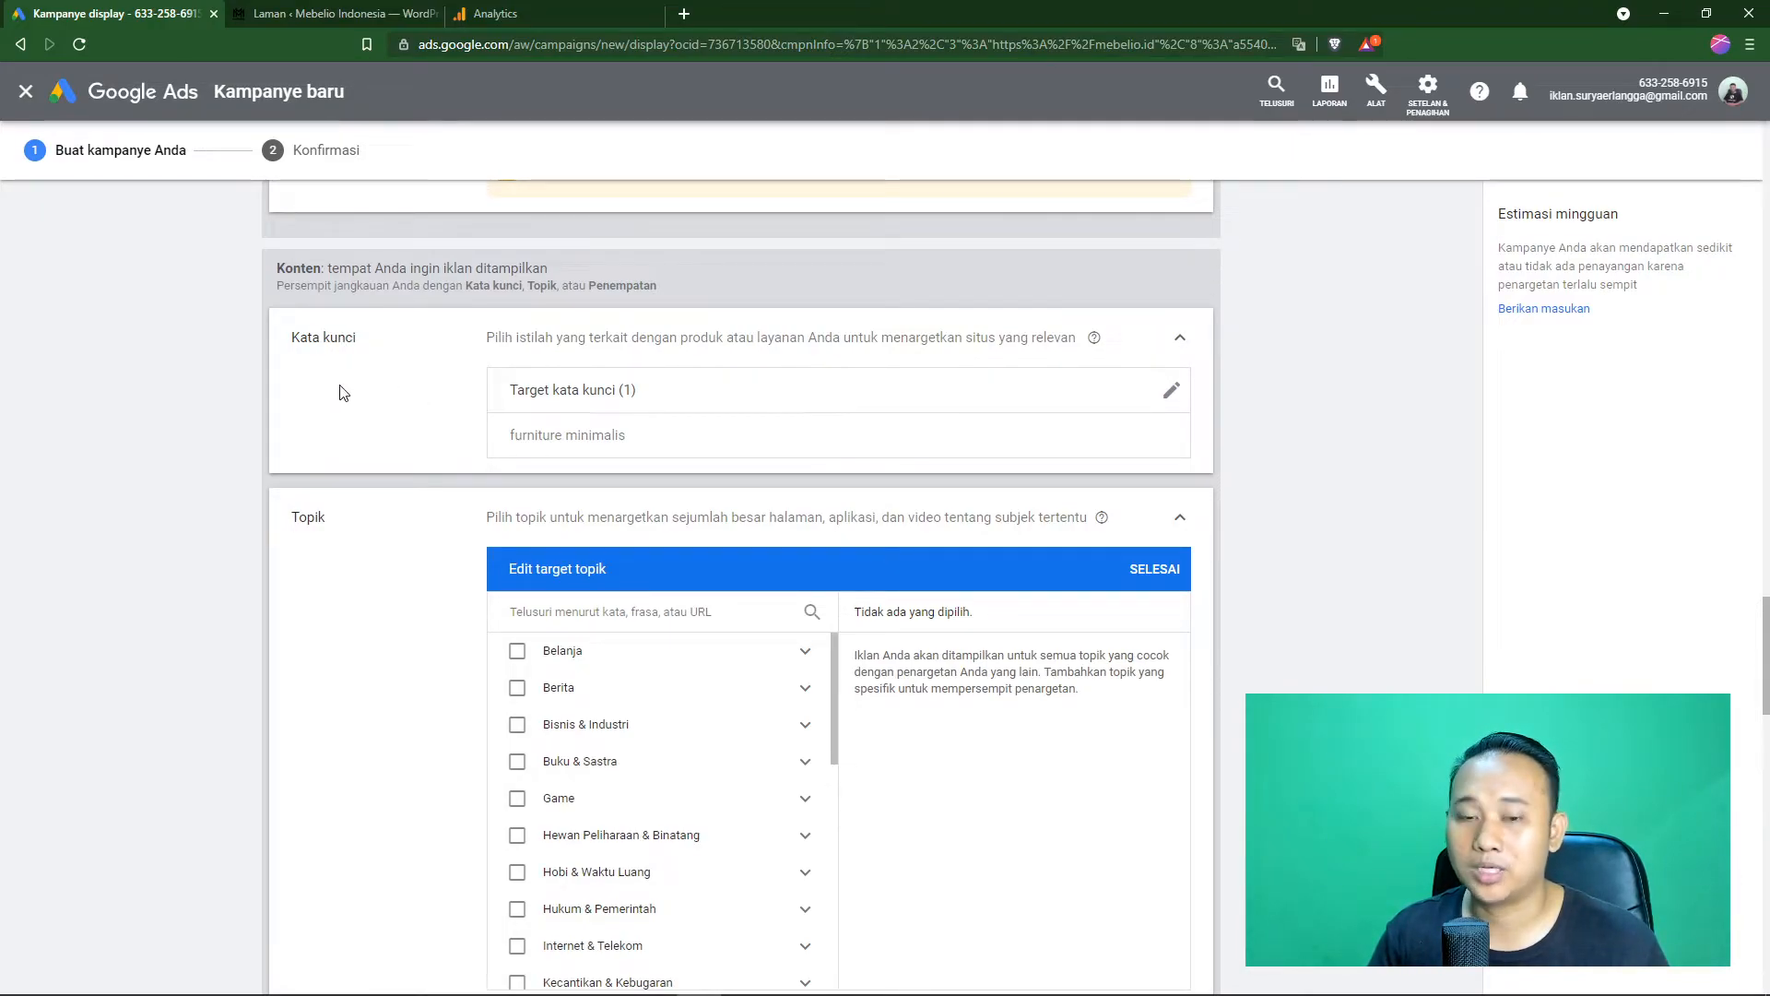
scroll(341, 393, "down", 1)
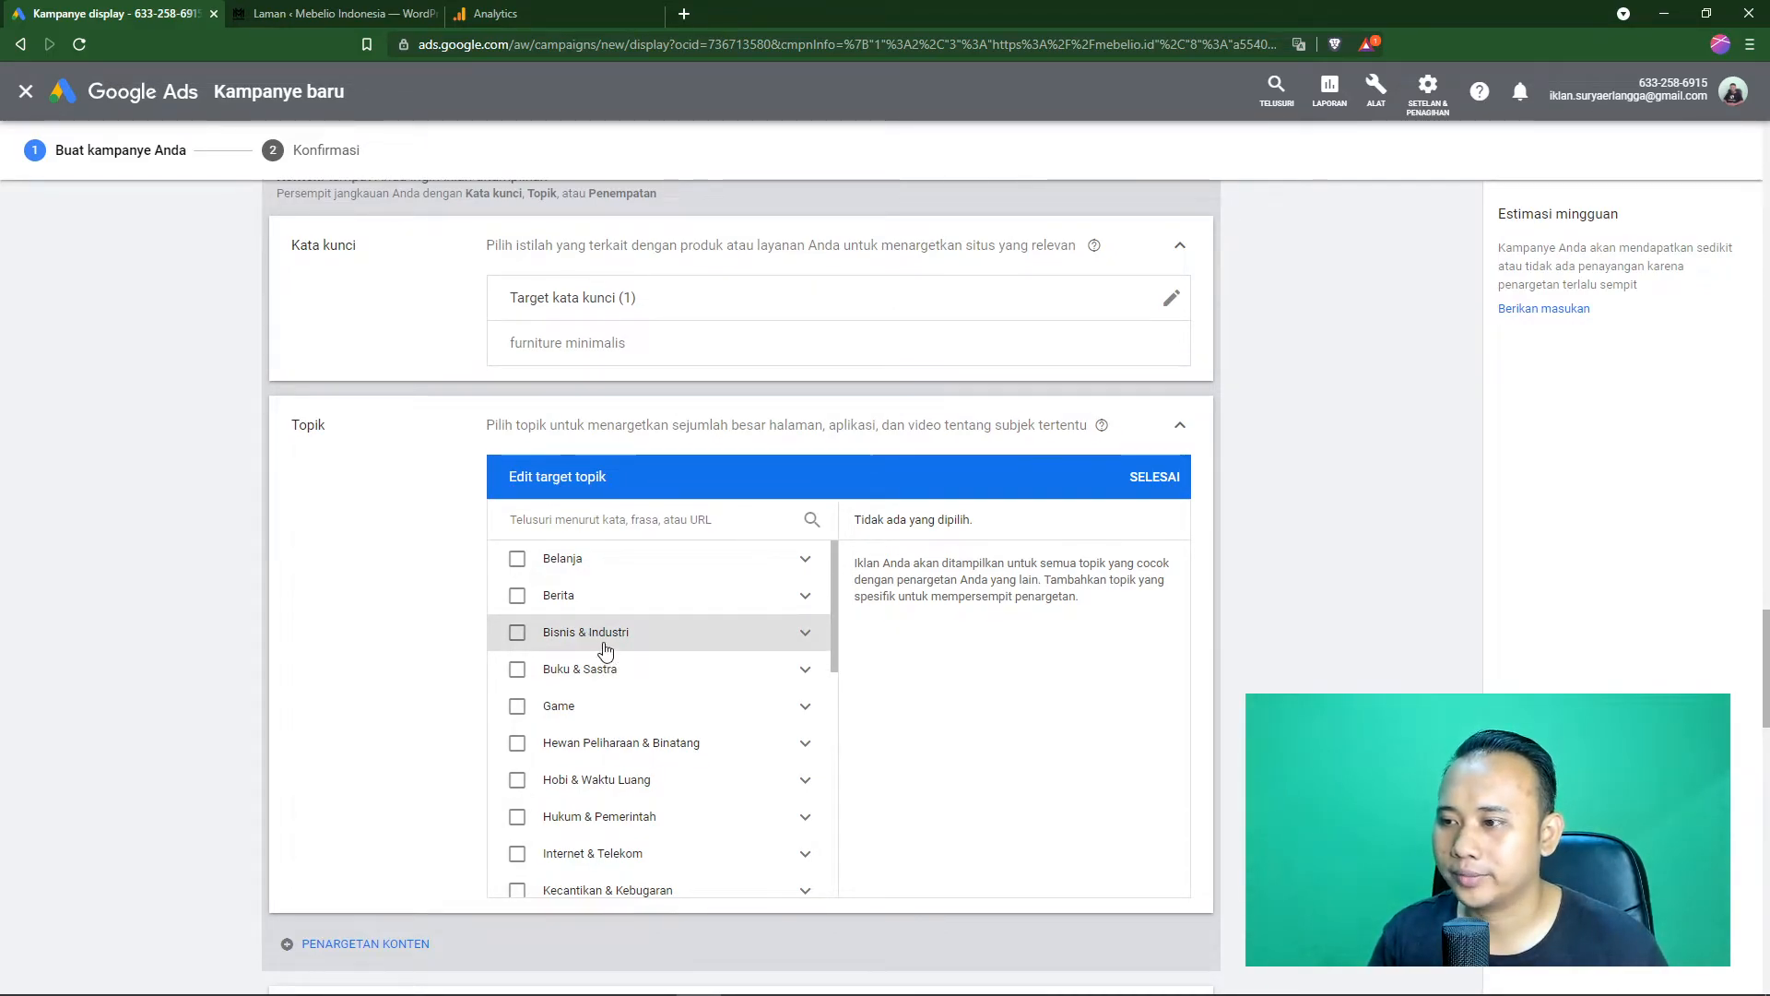
scroll(594, 641, "down", 1)
scroll(594, 643, "down", 5)
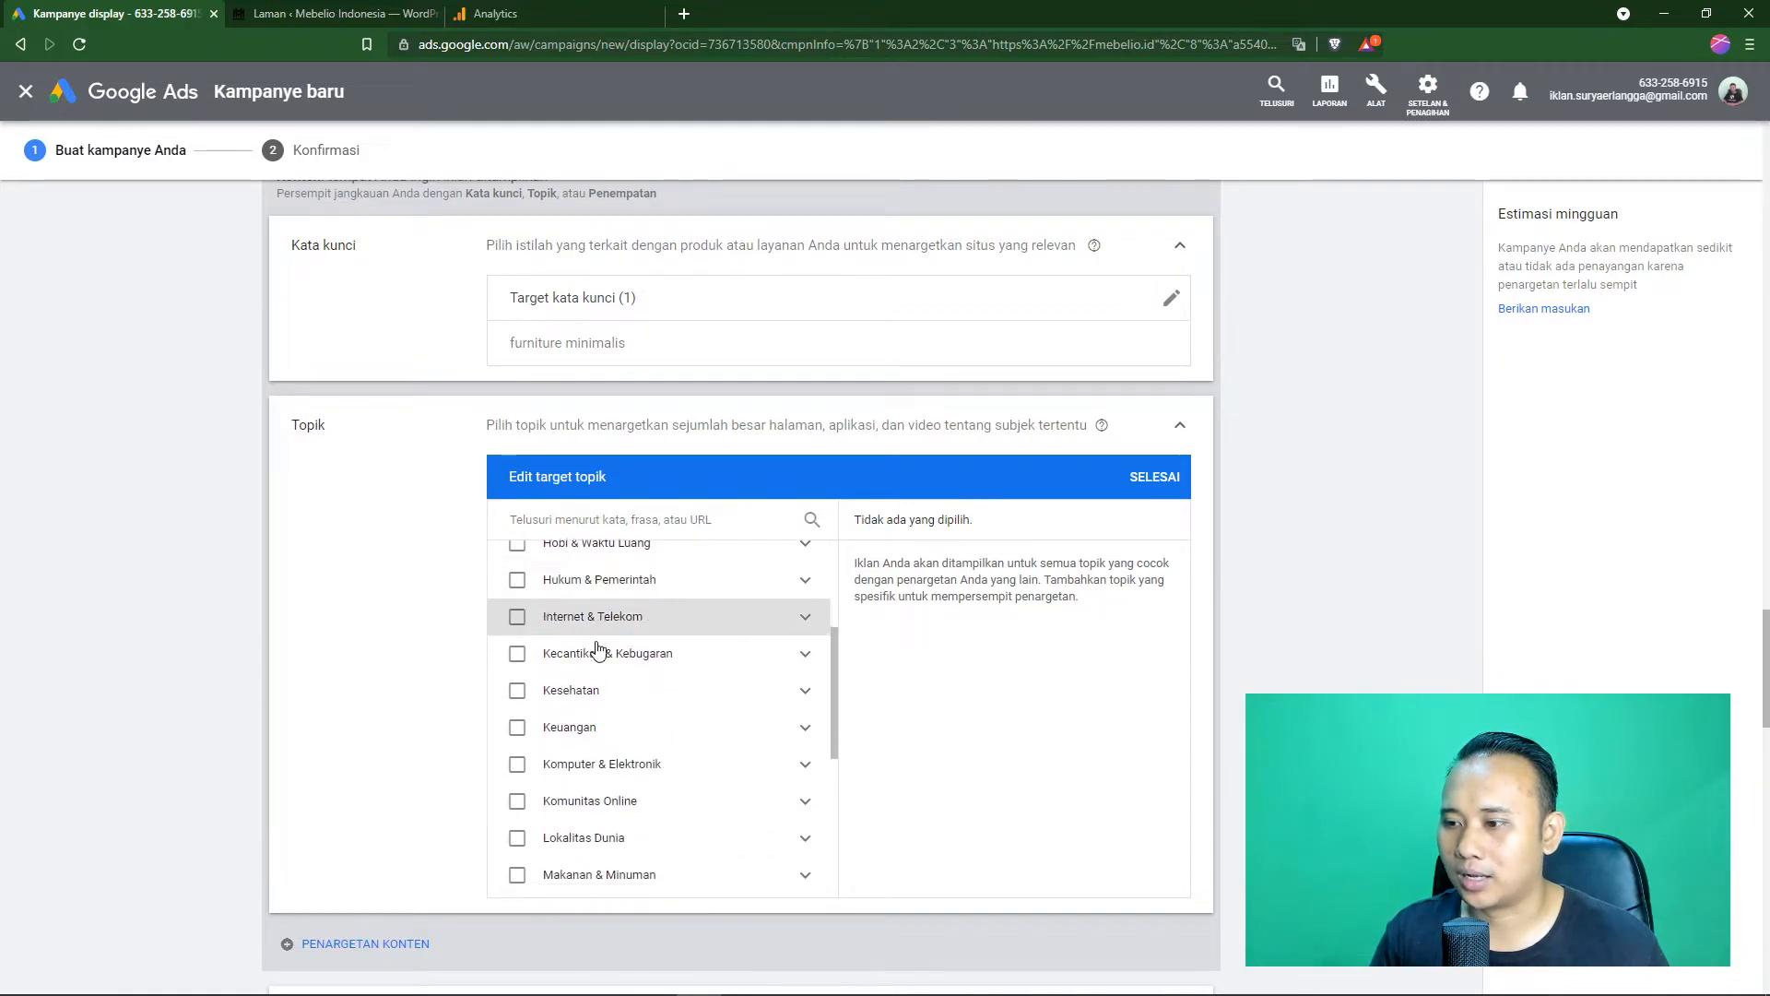
scroll(597, 675, "down", 2)
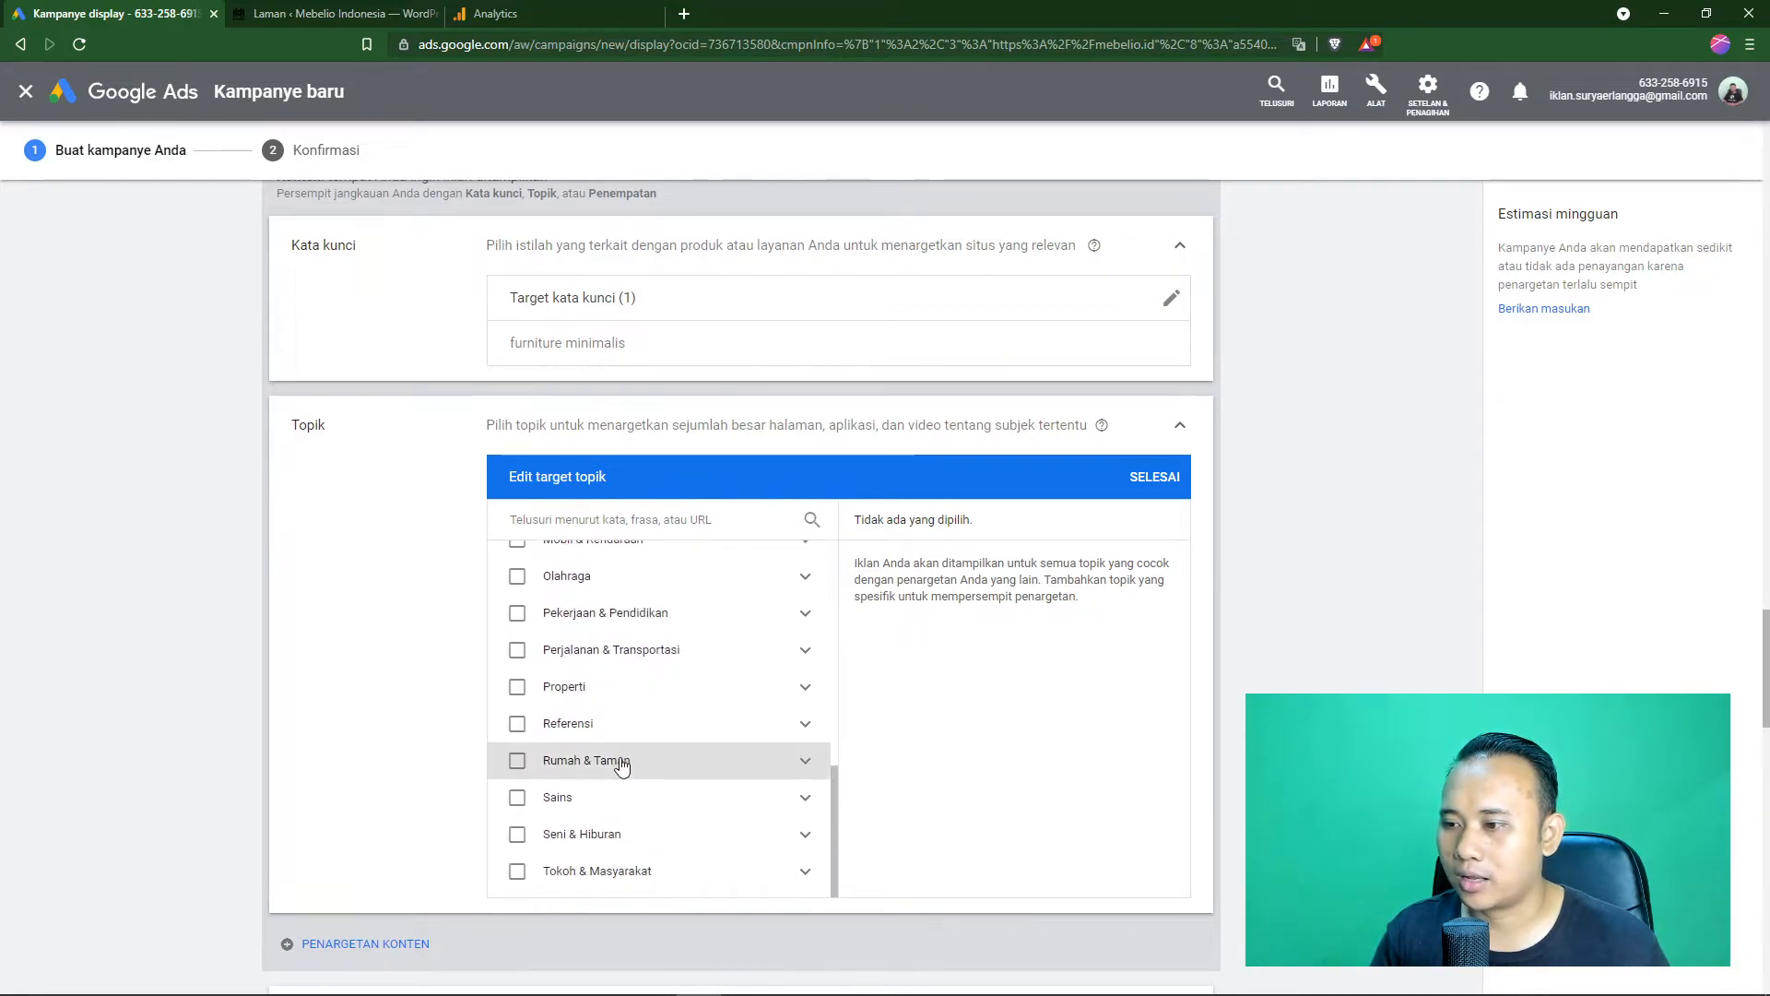
left_click(633, 774)
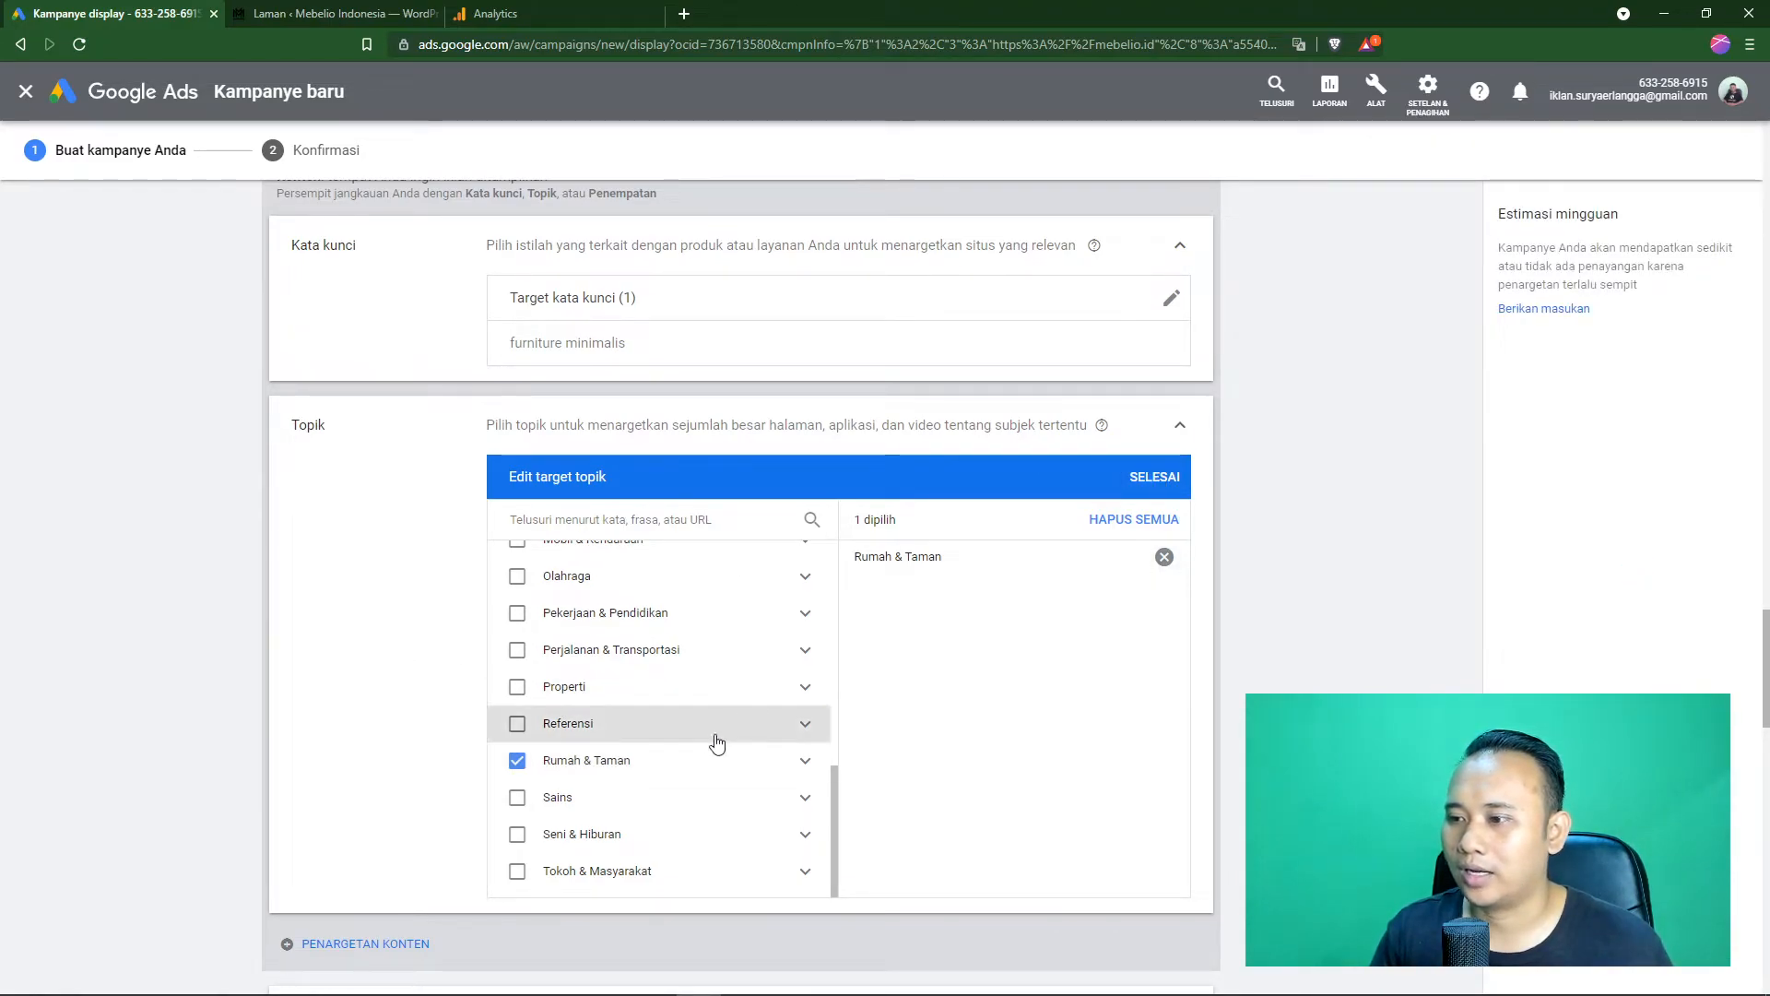
- Look through the subtopics of Properti, Referensi and Rumah & Taman, and remove the Rumah & Taman topic from the selection
left_click(788, 689)
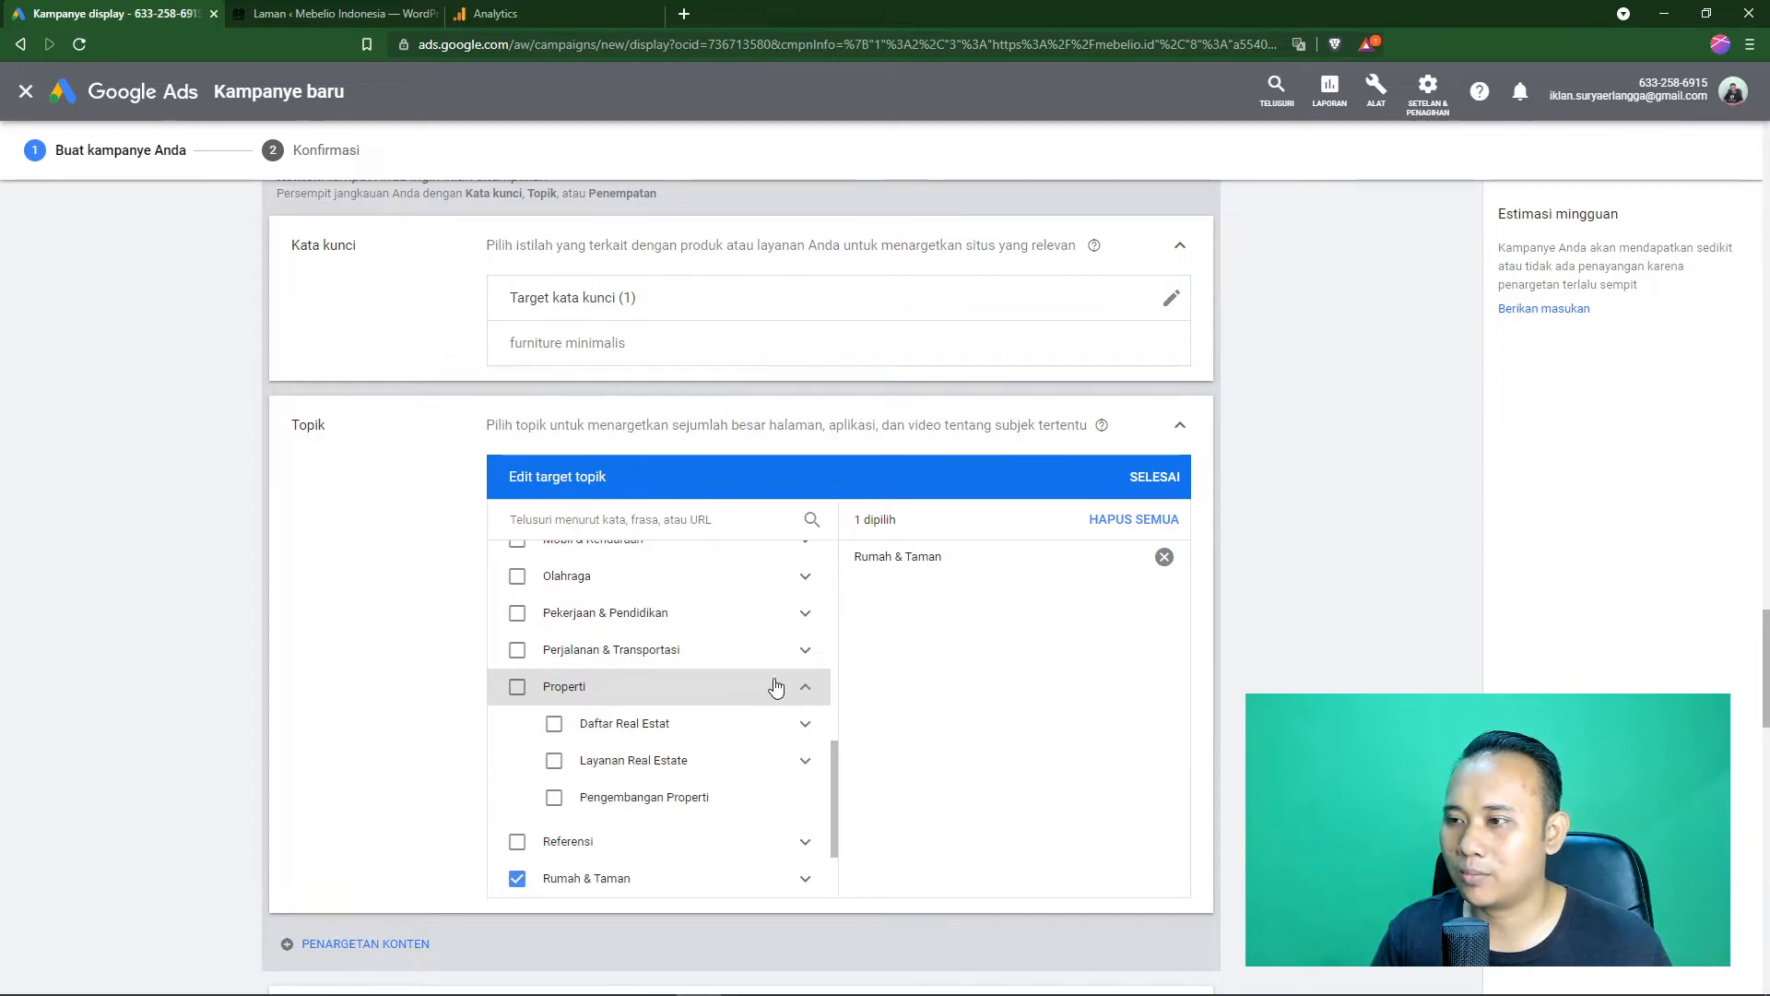
scroll(714, 682, "down", 1)
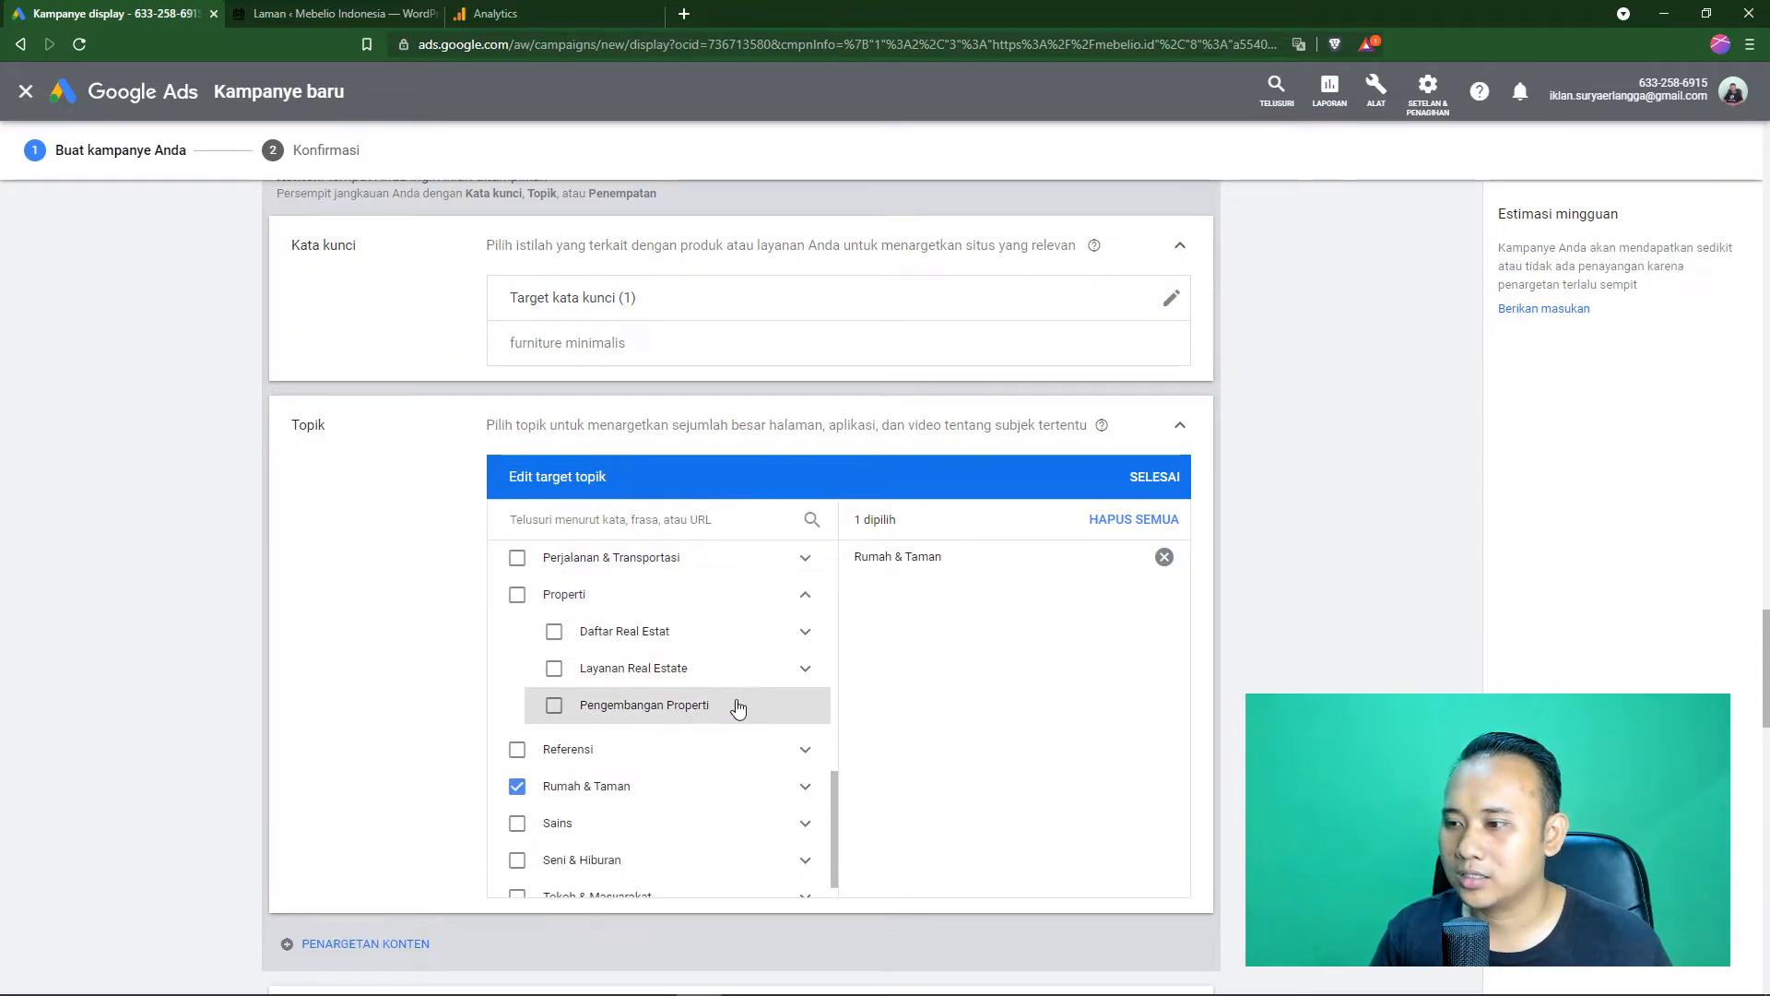
left_click(805, 752)
scroll(802, 737, "down", 2)
scroll(801, 733, "up", 1)
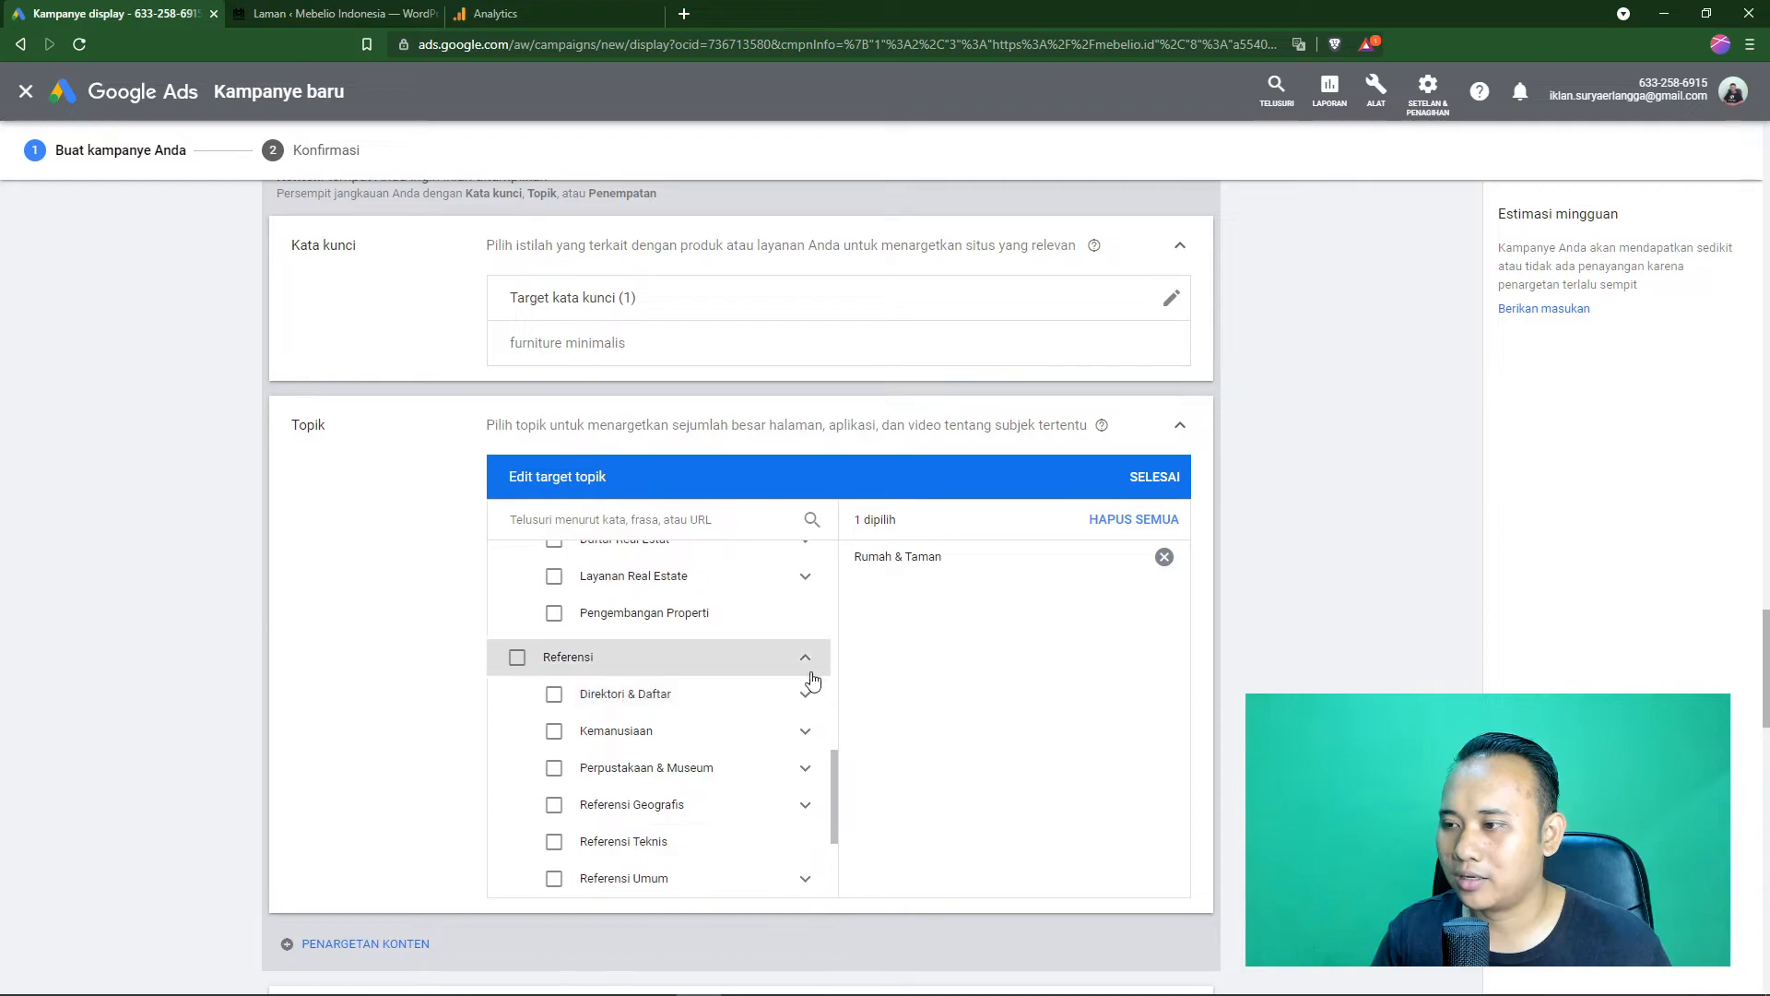
scroll(806, 700, "down", 3)
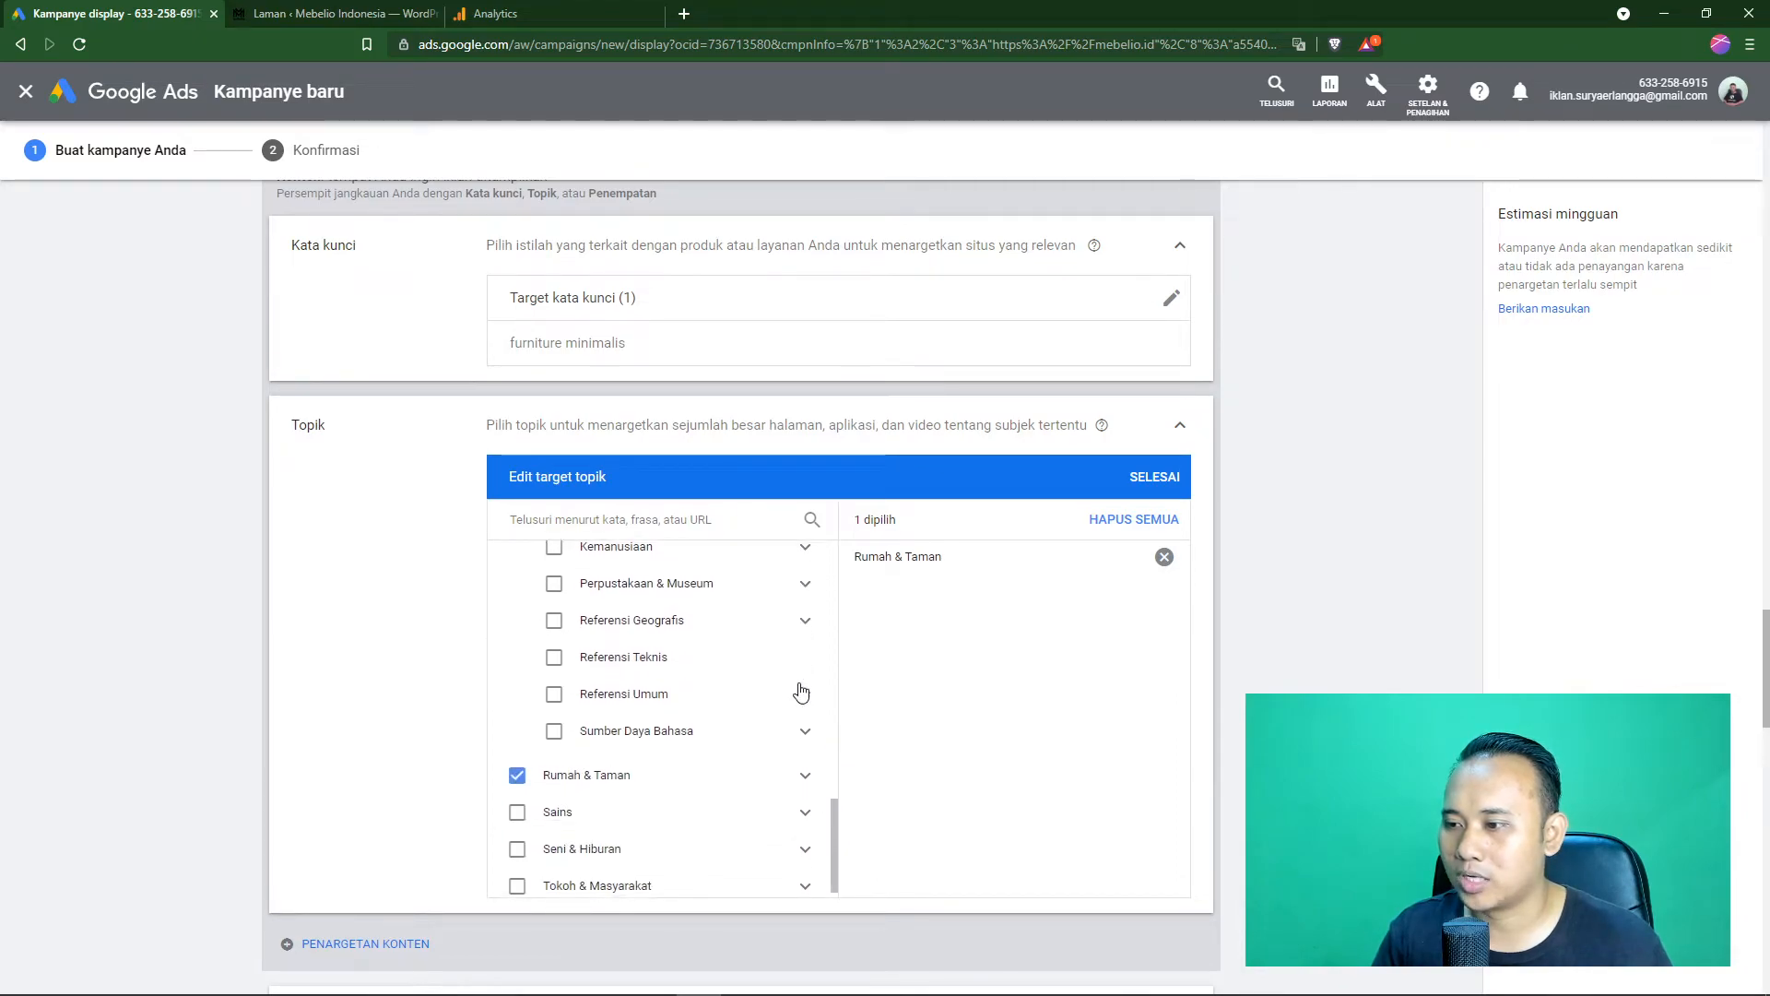
left_click(804, 763)
scroll(772, 723, "down", 3)
scroll(678, 700, "up", 1)
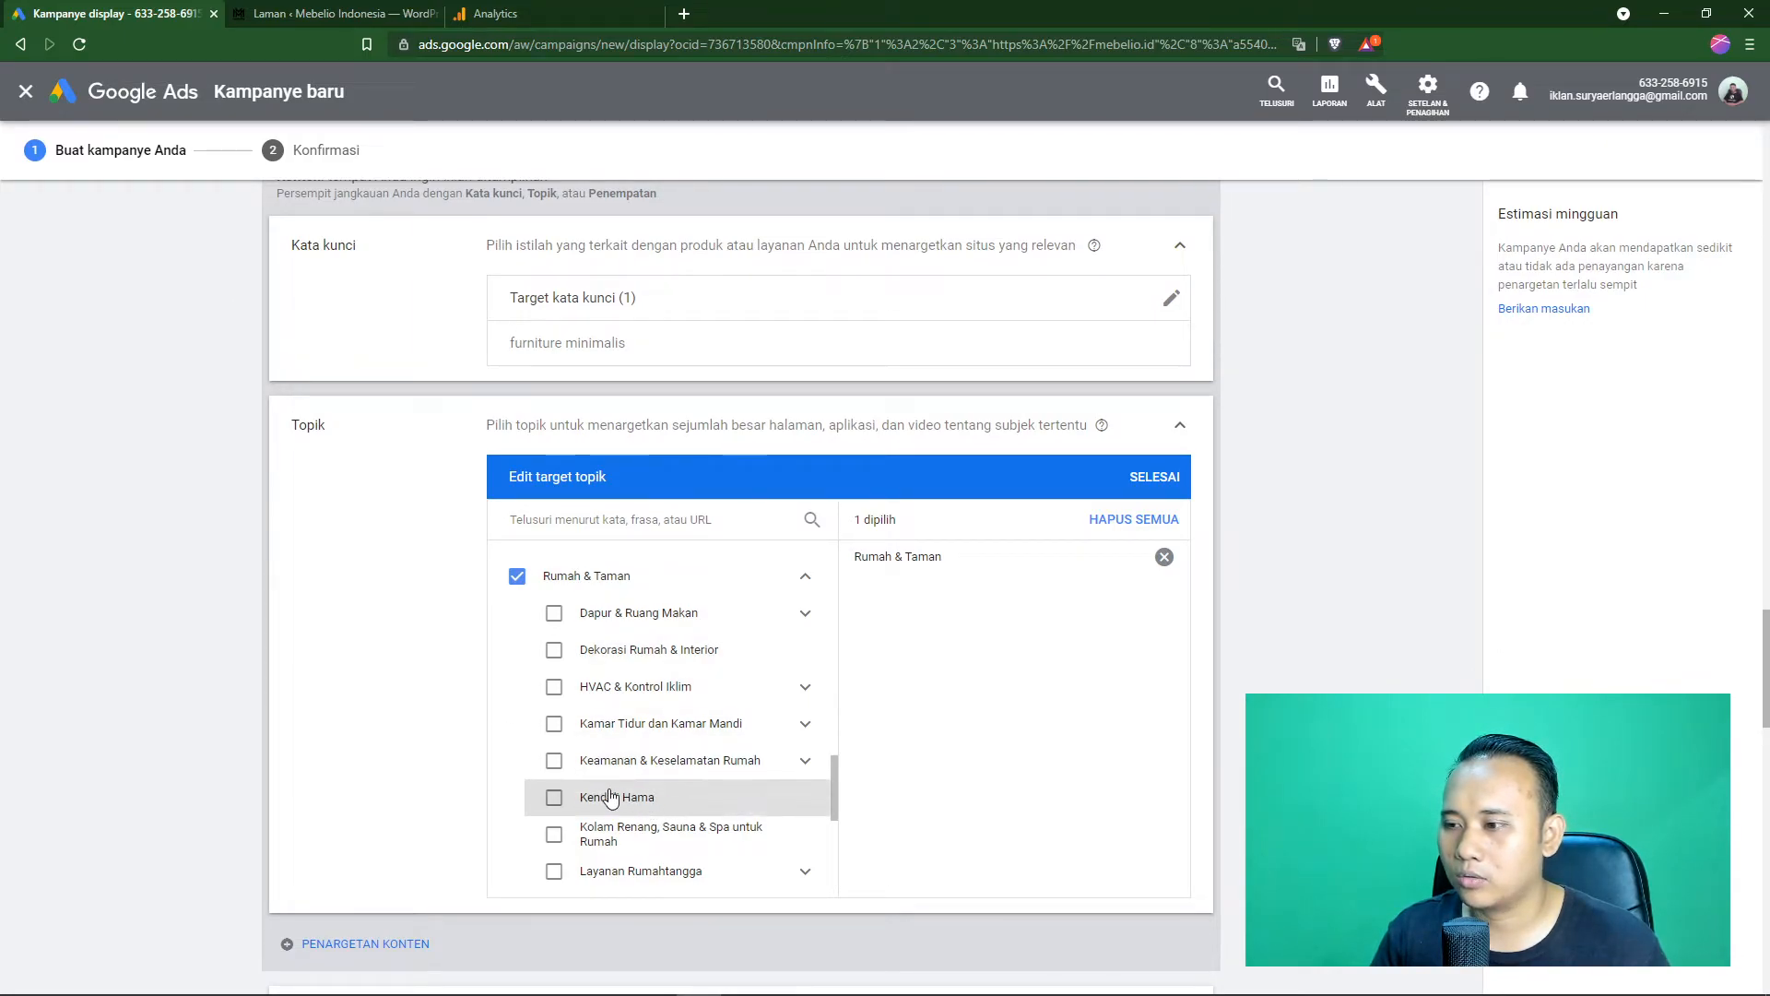
left_click(1164, 558)
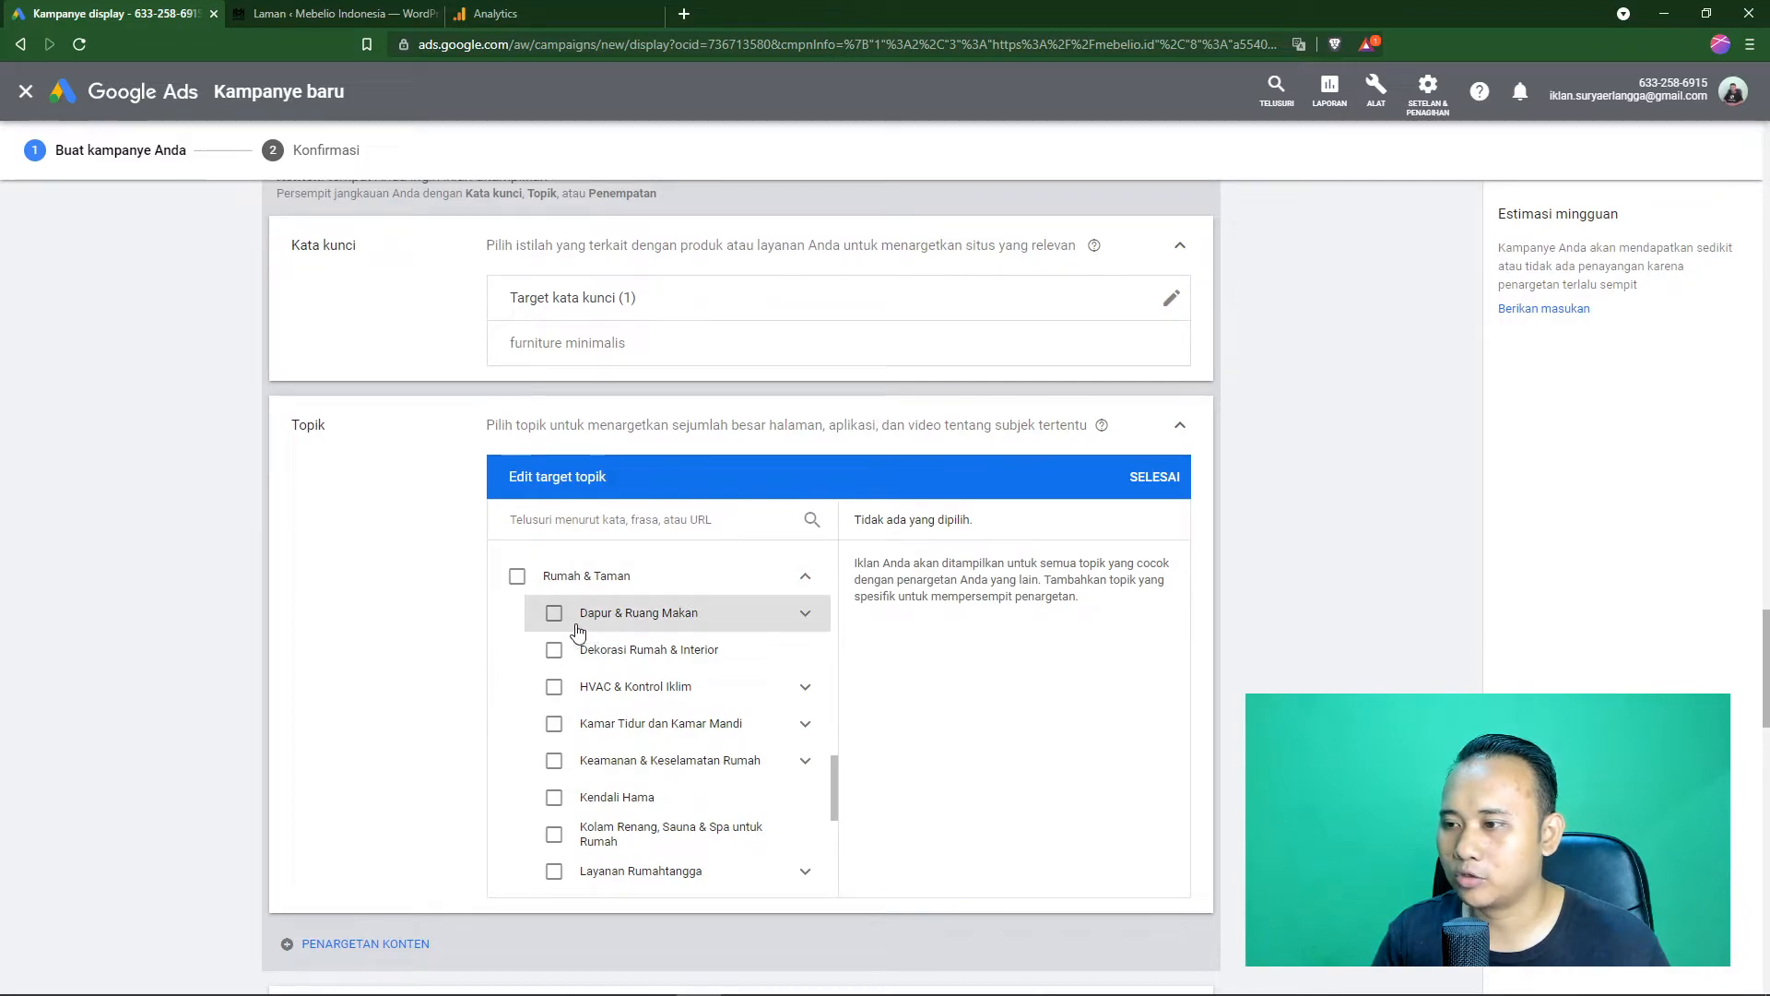
- Target the subtopic Perabotan Rumah under Rumah & Taman instead and finish the topic edit
scroll(708, 748, "down", 1)
scroll(708, 748, "down", 3)
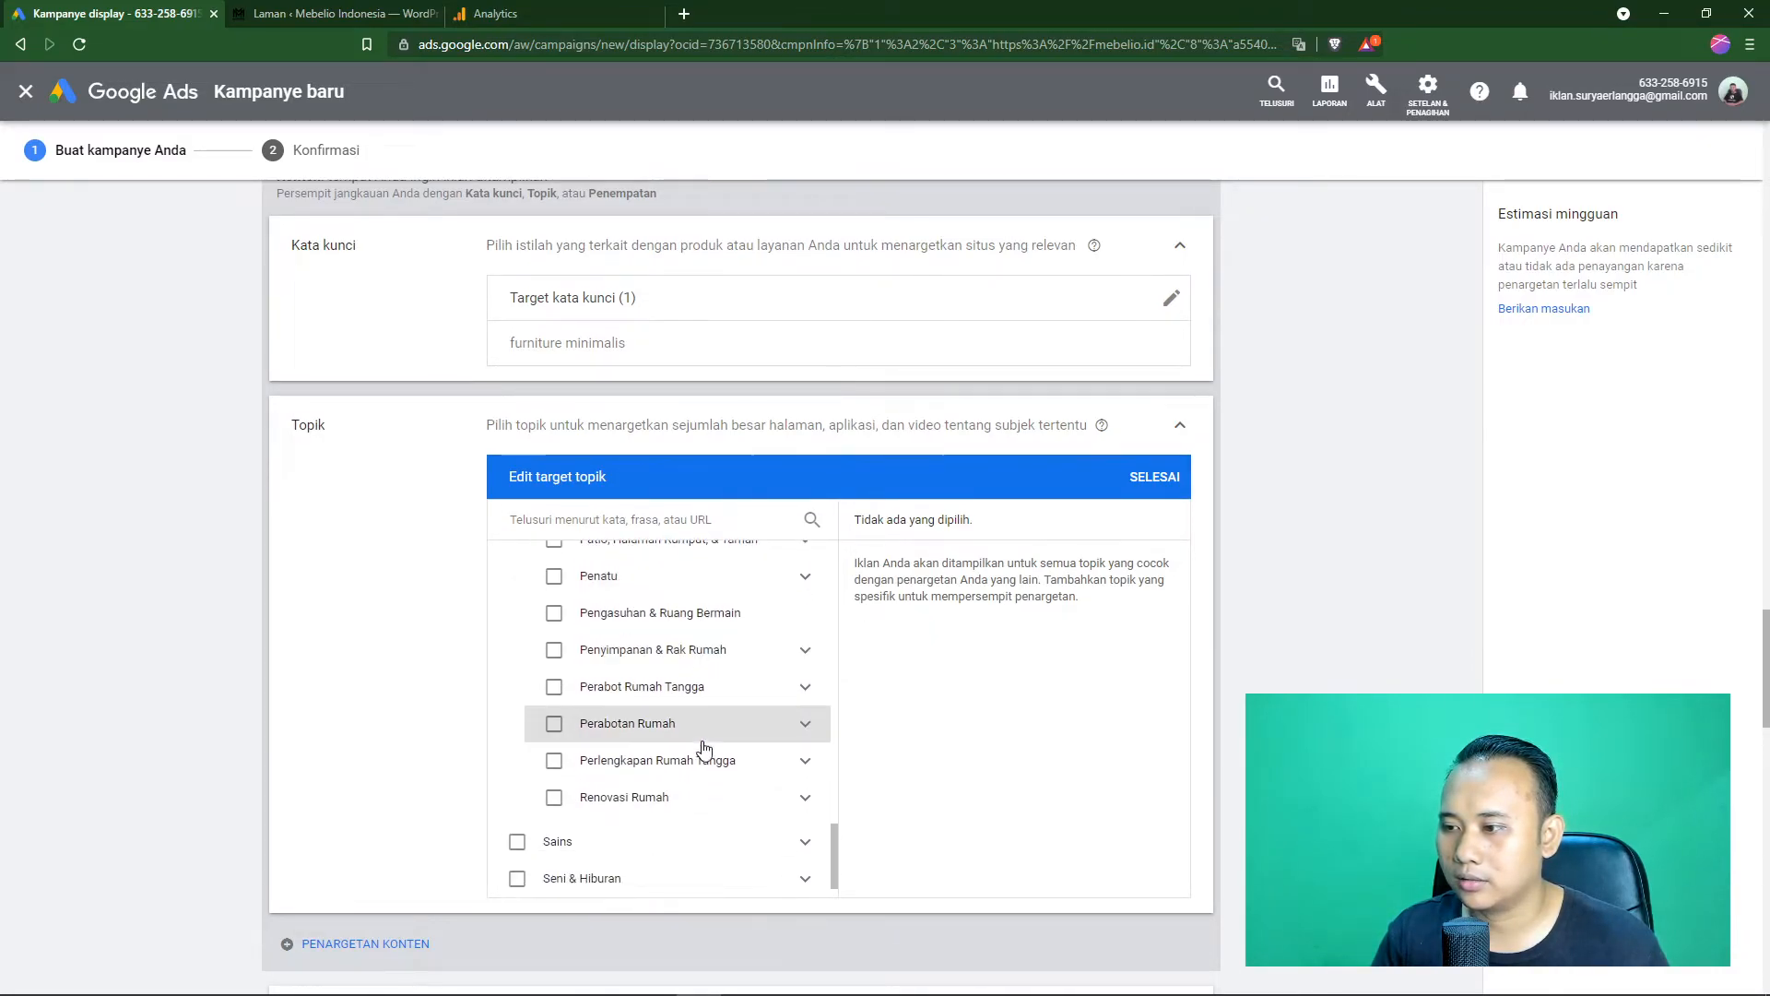
left_click(804, 687)
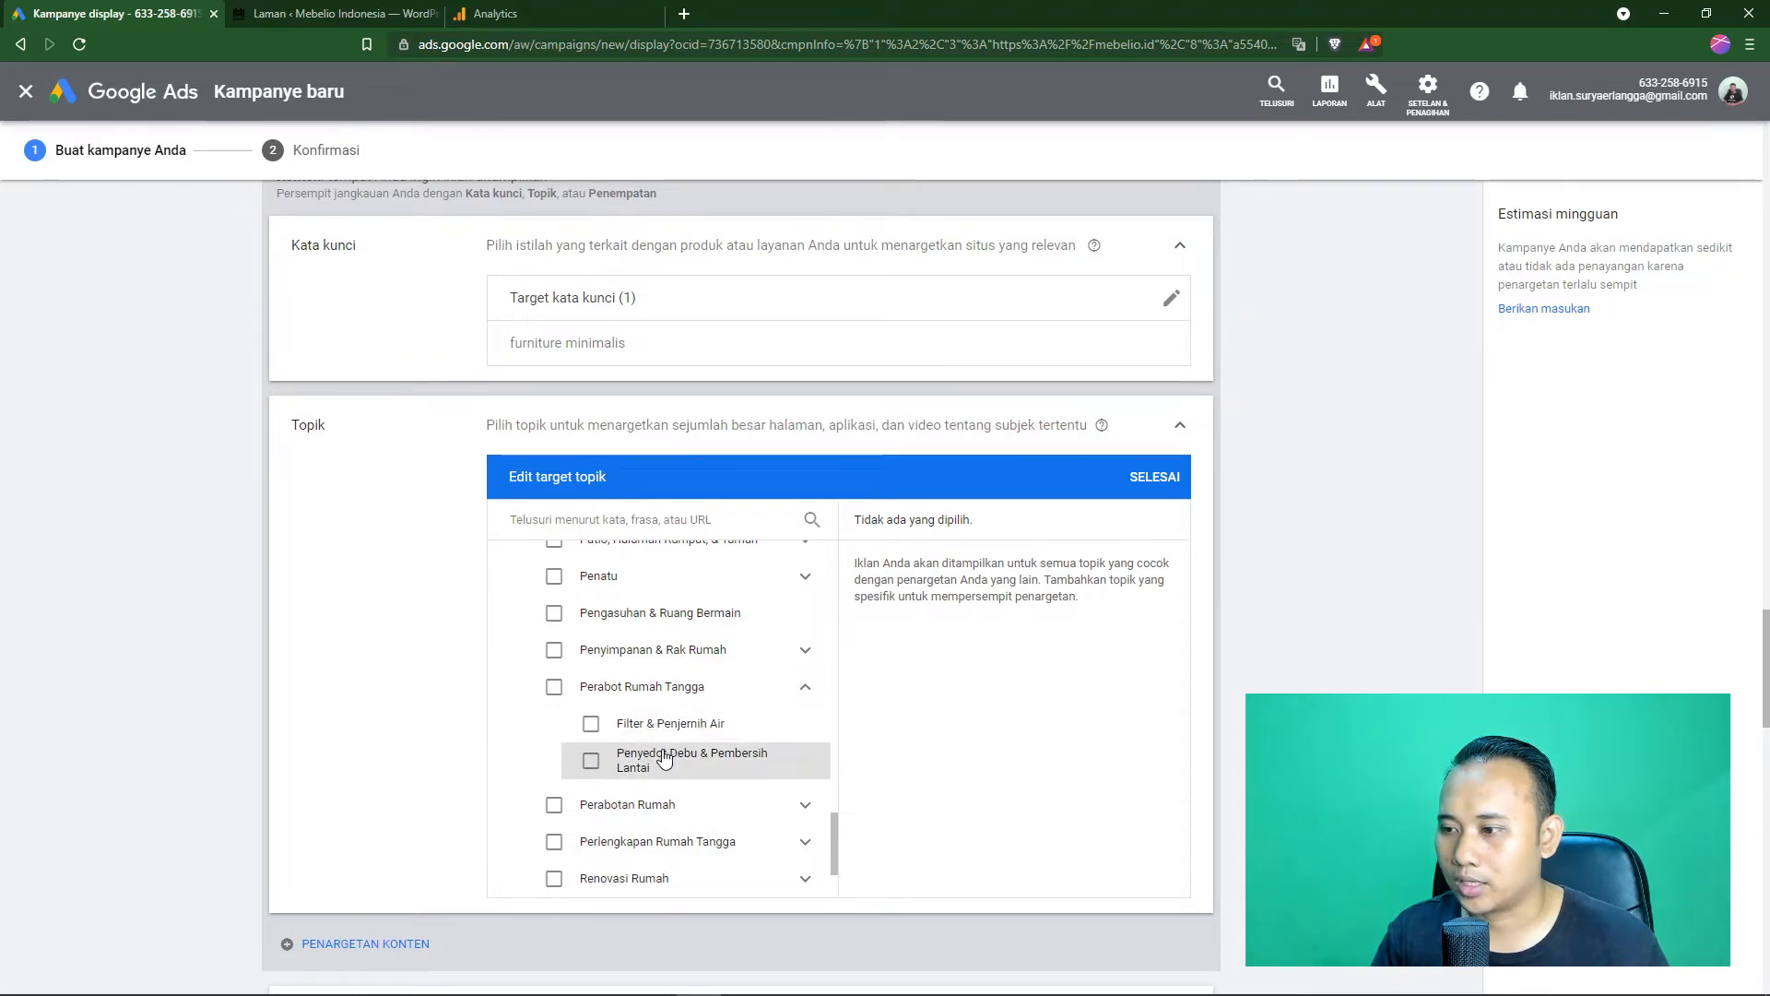
scroll(691, 763, "down", 1)
left_click(803, 712)
scroll(723, 738, "down", 1)
scroll(722, 738, "down", 1)
scroll(723, 737, "up", 1)
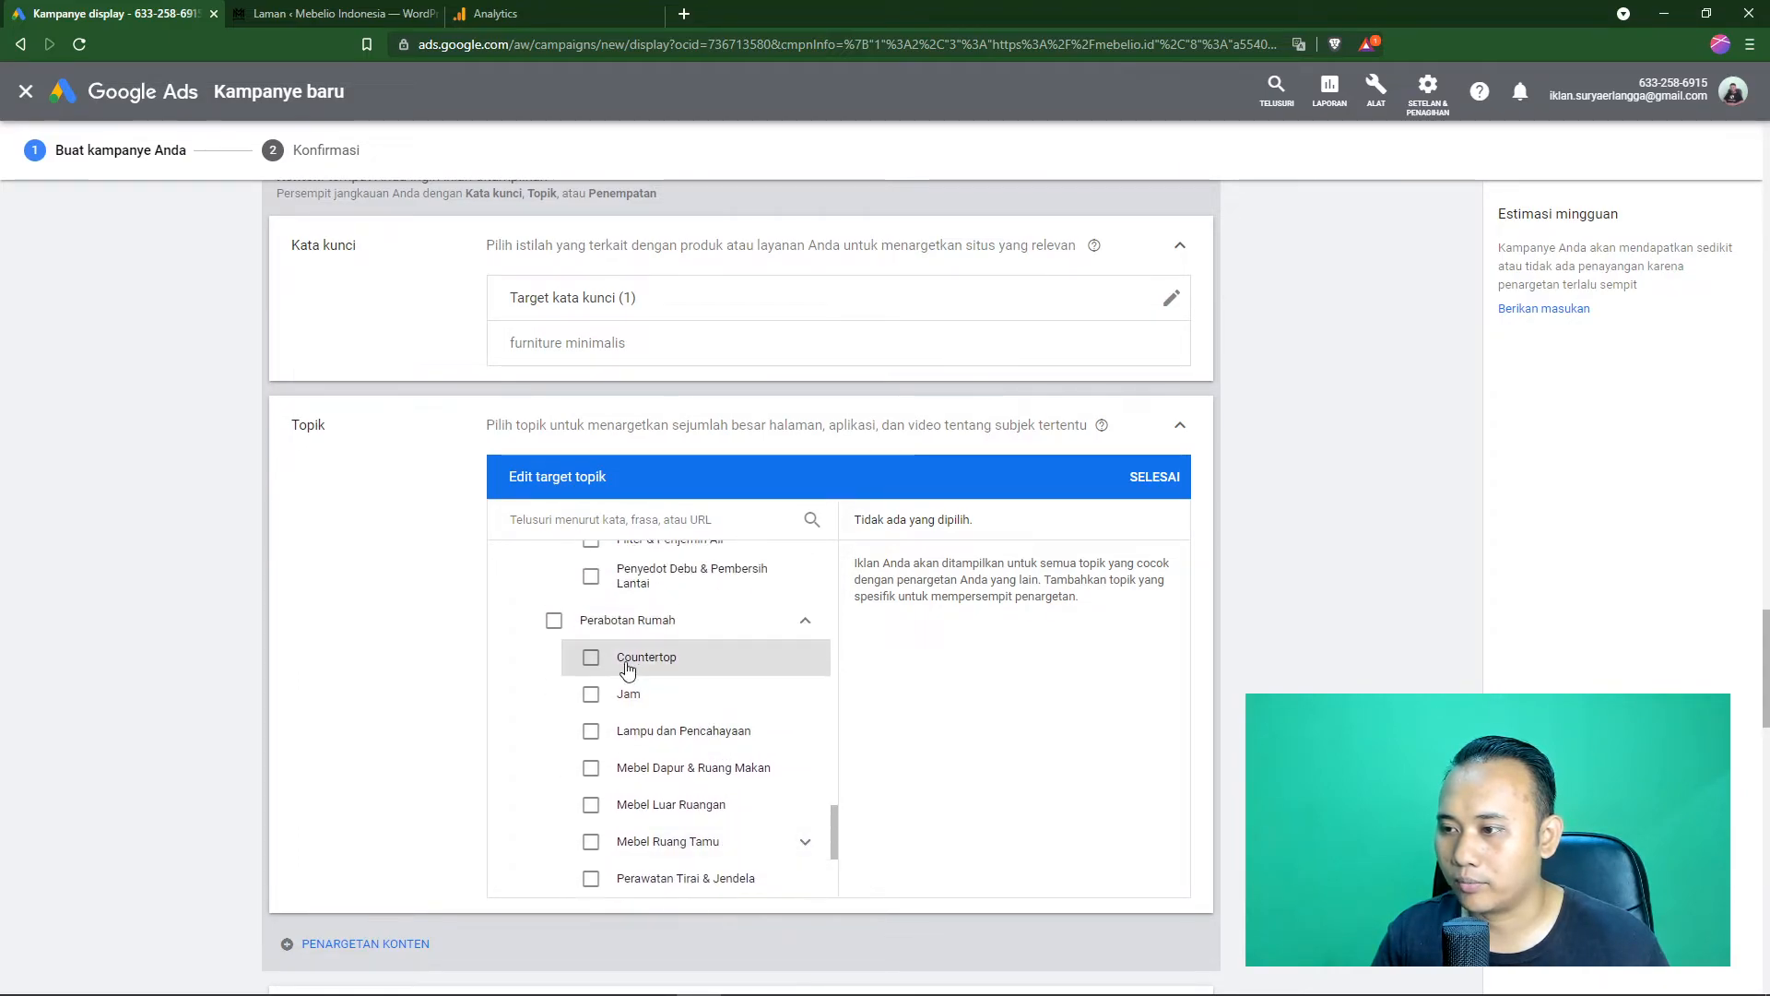
left_click(554, 621)
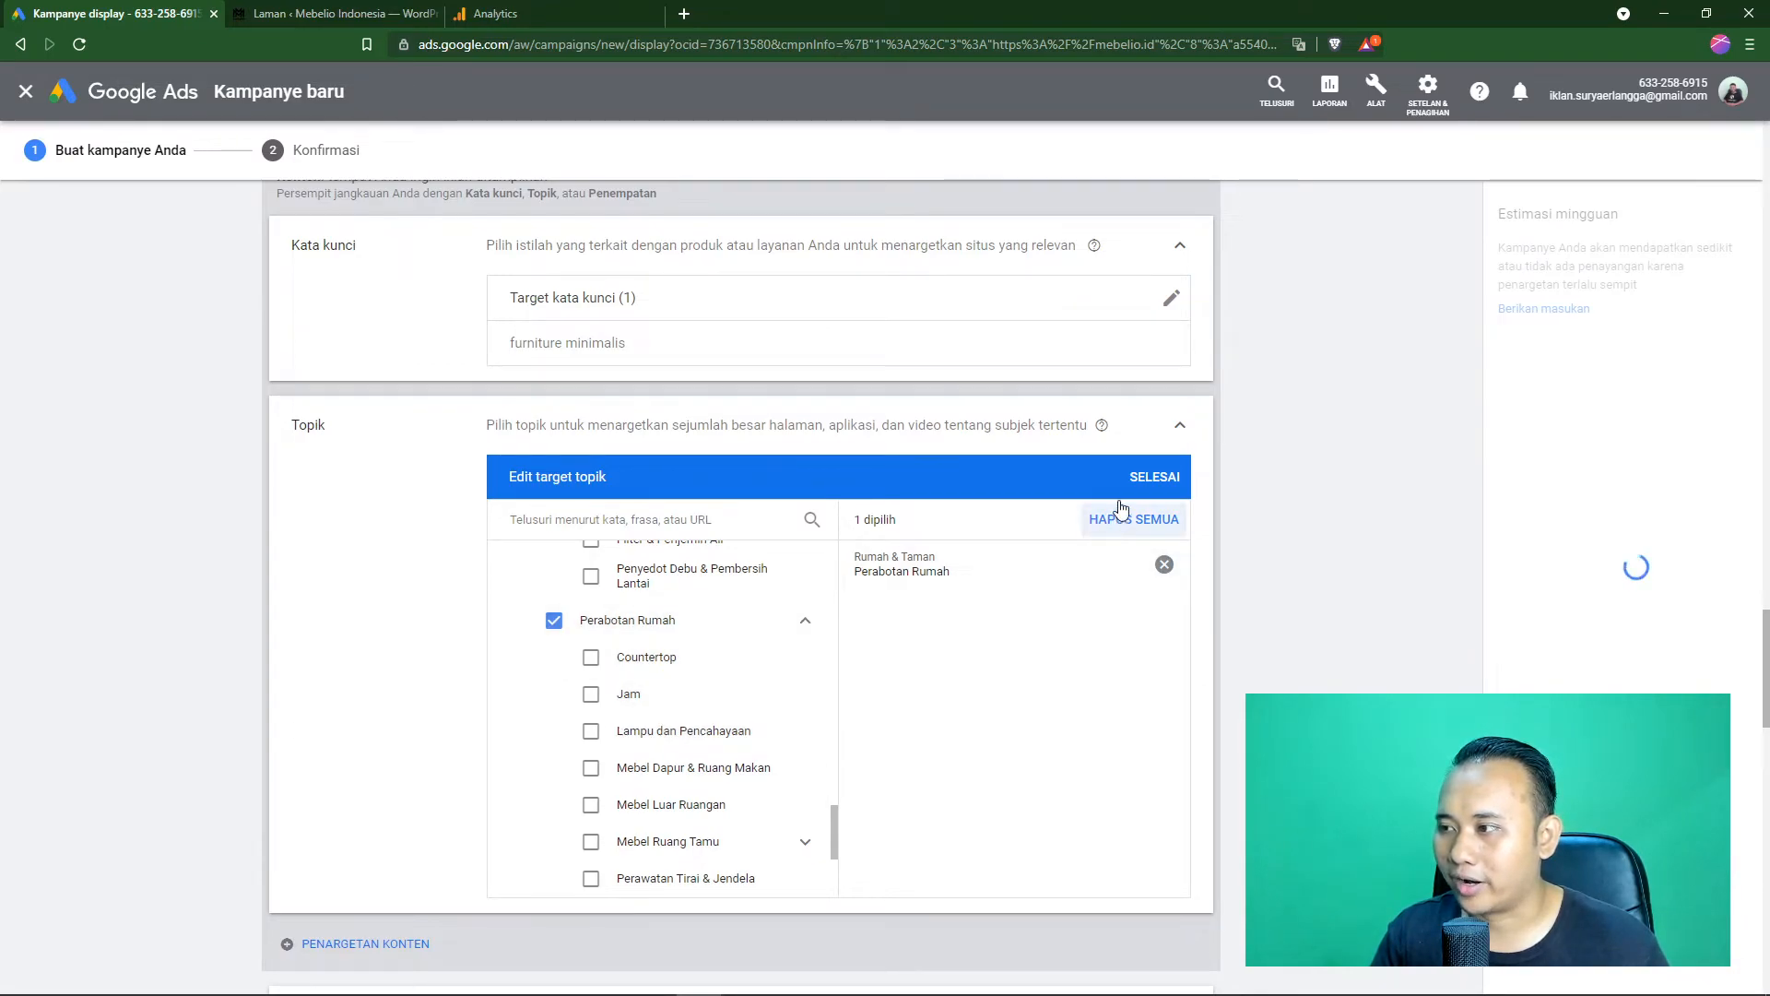
left_click(1146, 480)
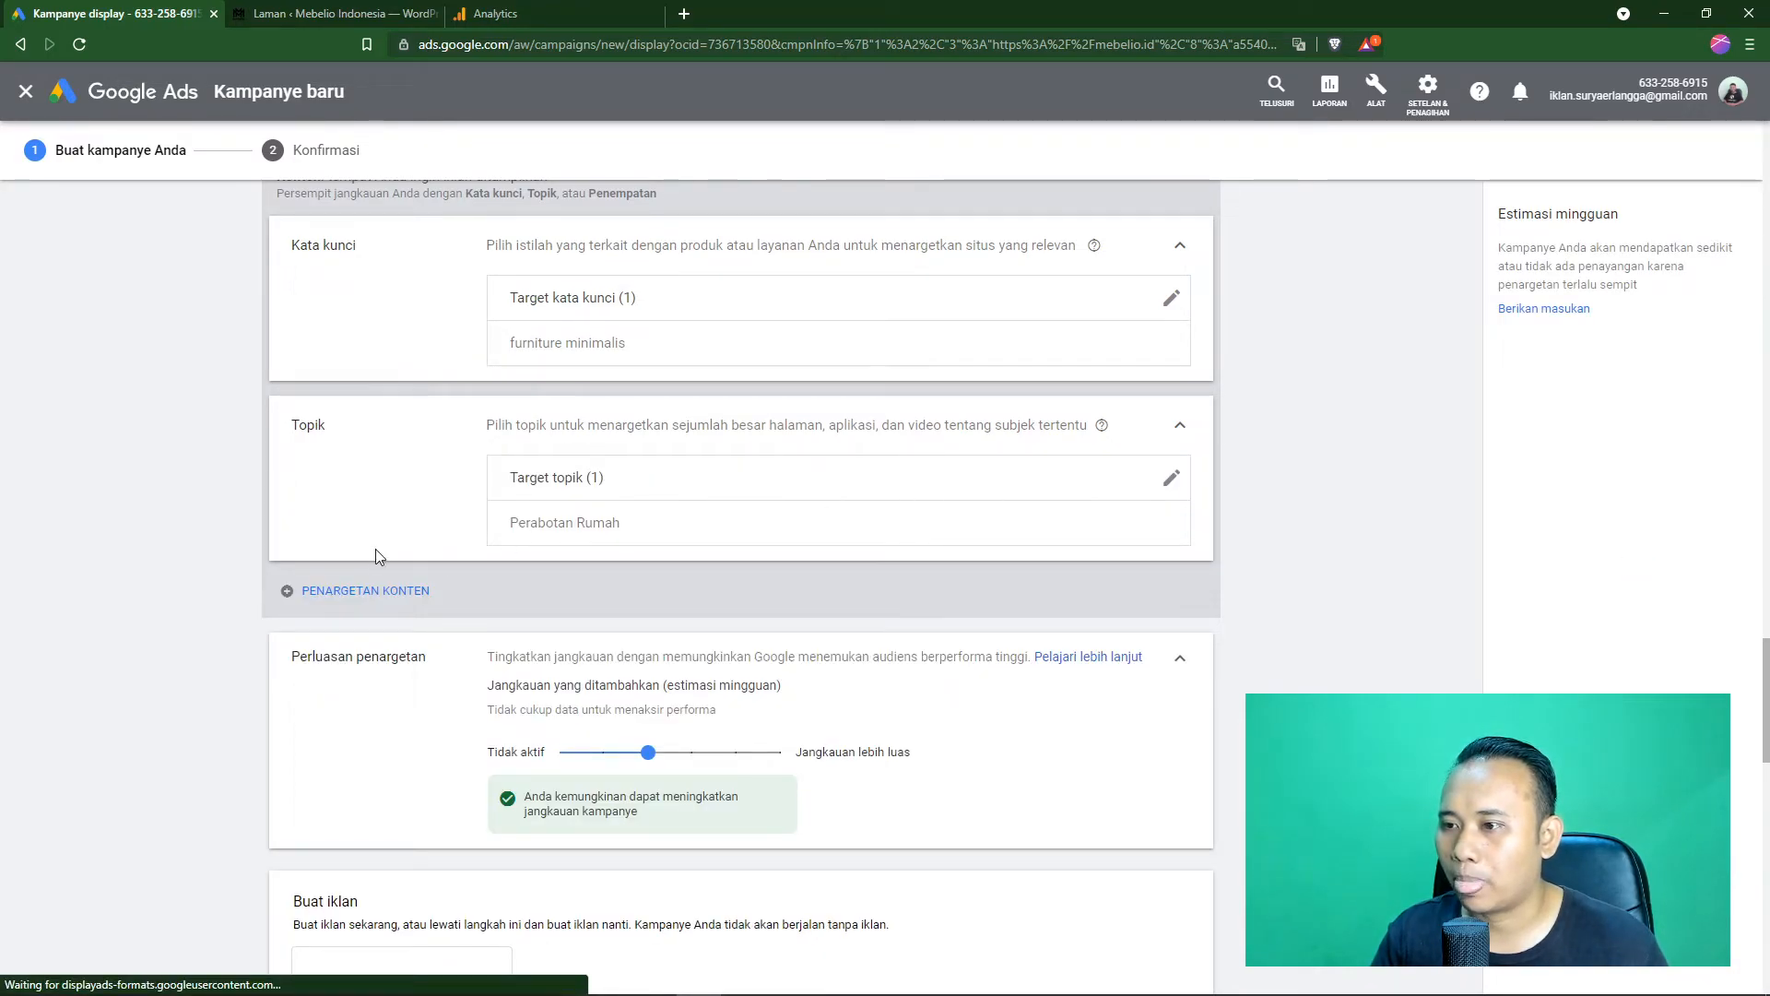
- Add placement (Penempatan) targeting, view the Channel YouTube option, and finish the edit without choosing any placement
left_click(366, 591)
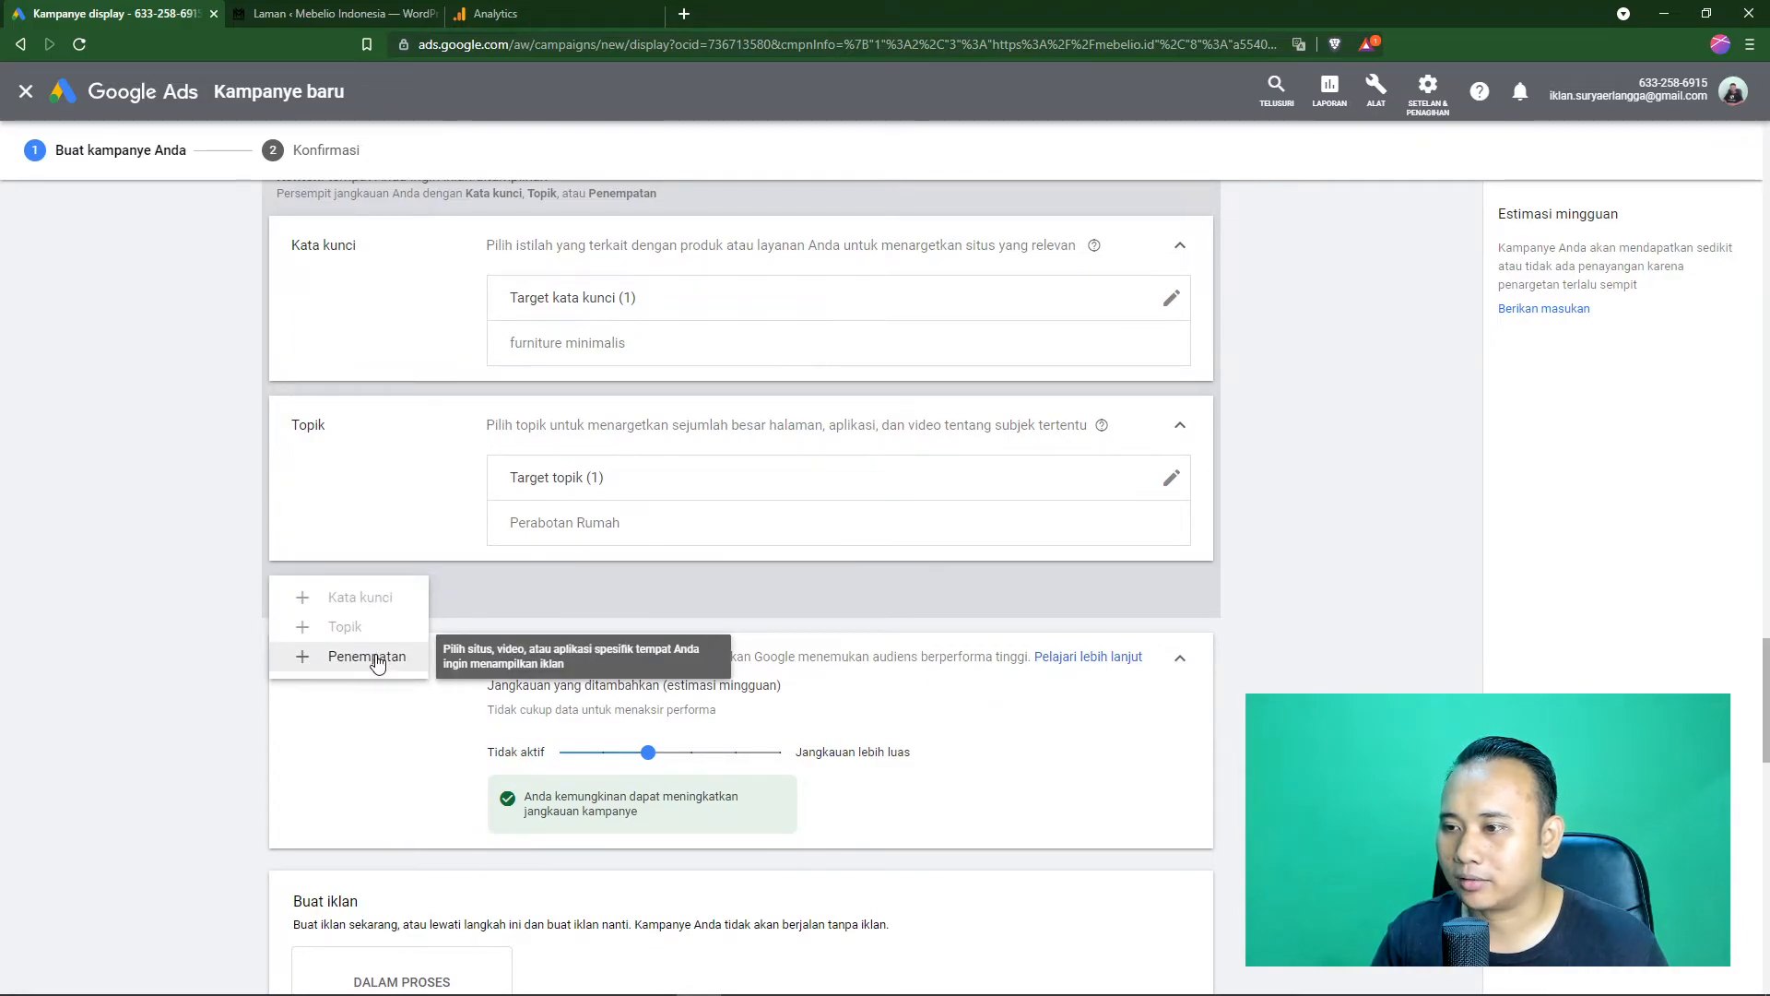
left_click(367, 656)
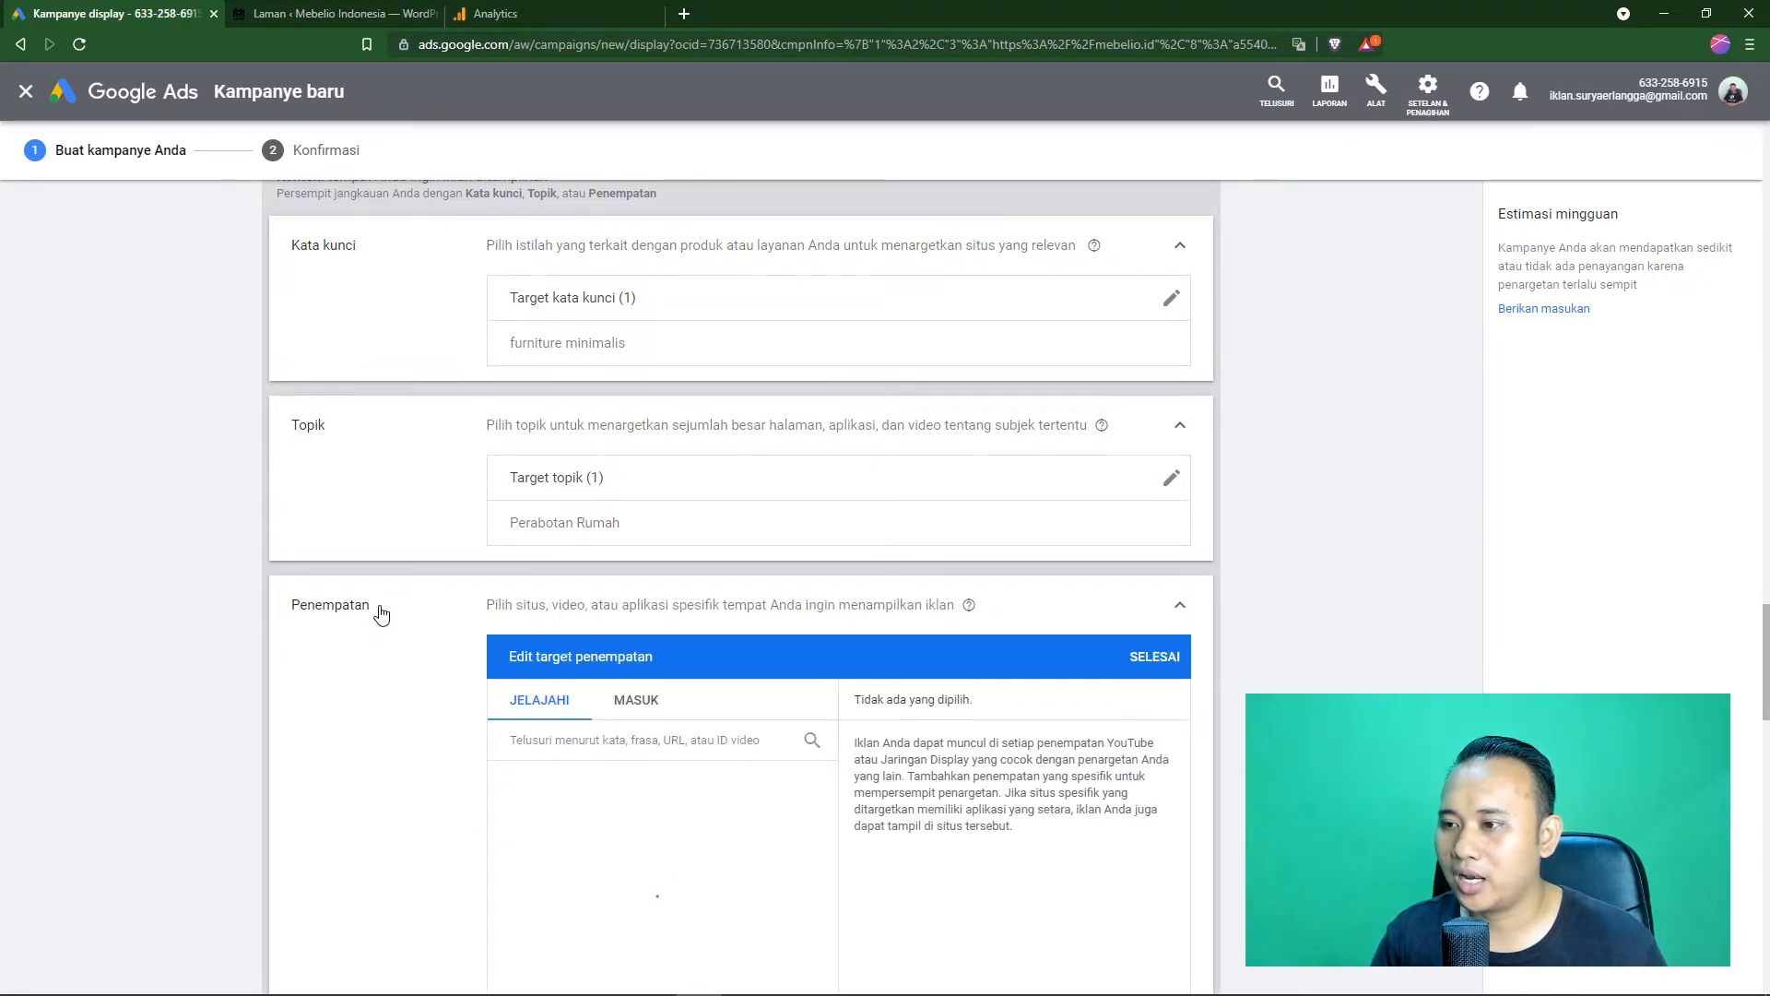
scroll(380, 613, "down", 1)
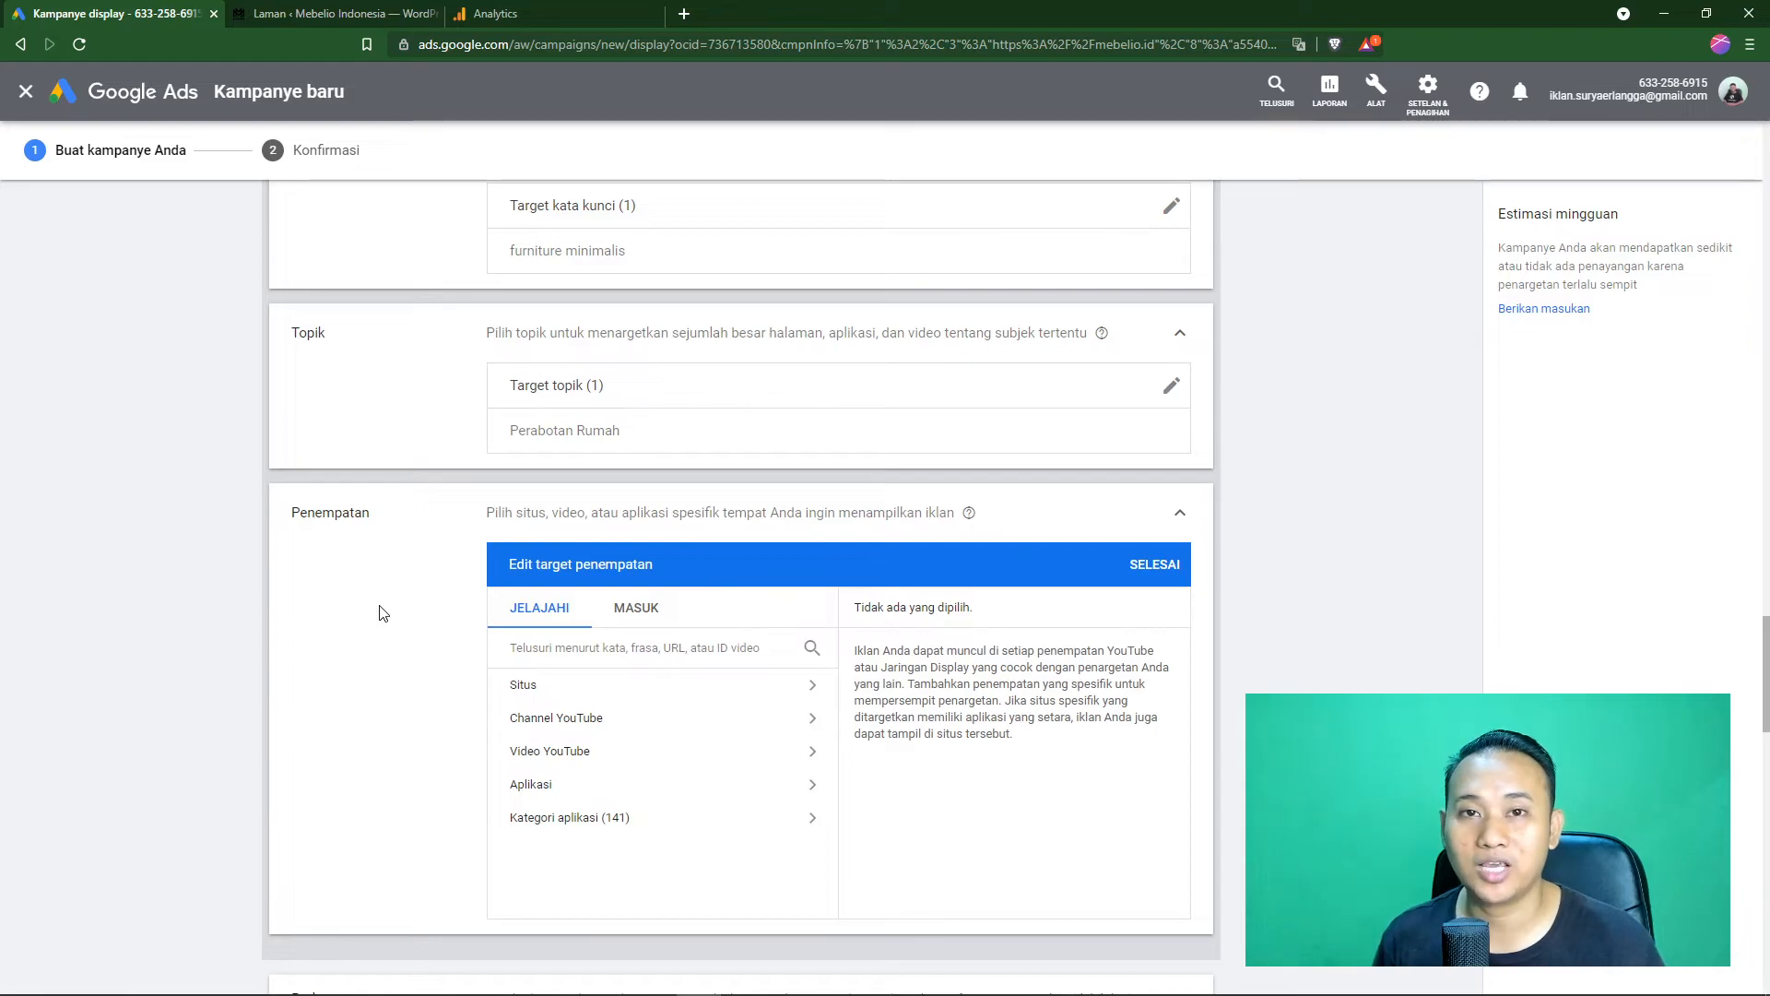
left_click(627, 725)
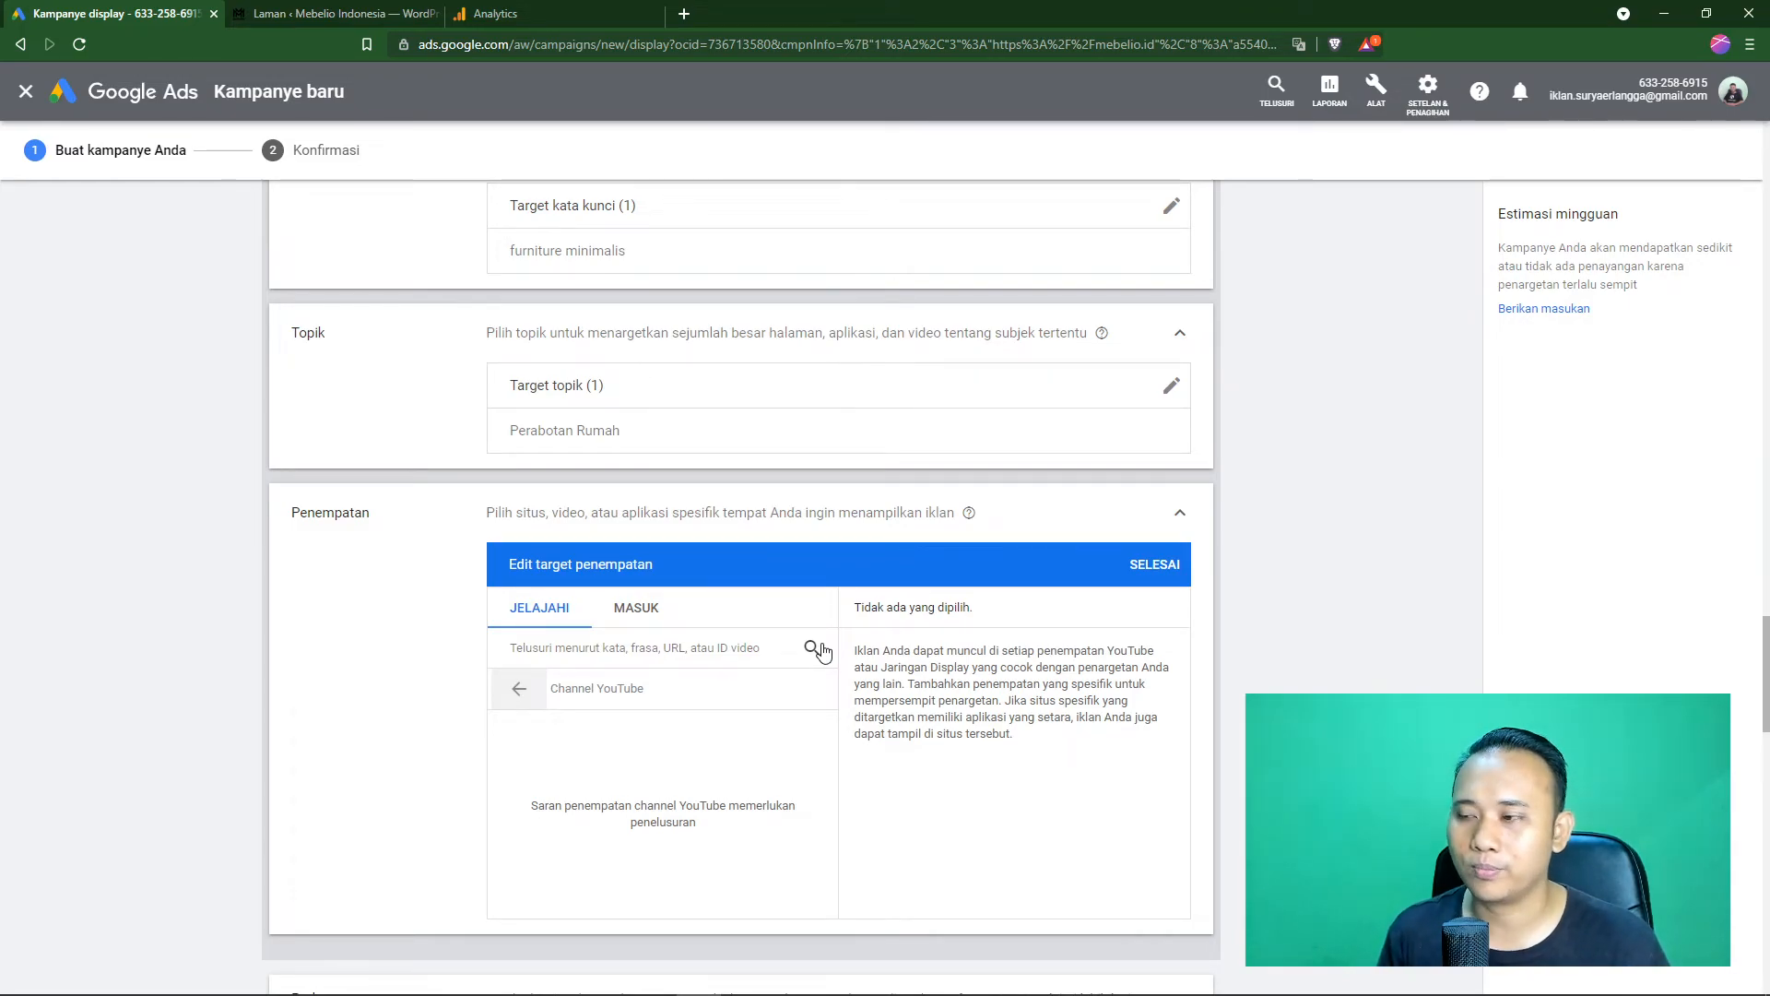
left_click(1154, 564)
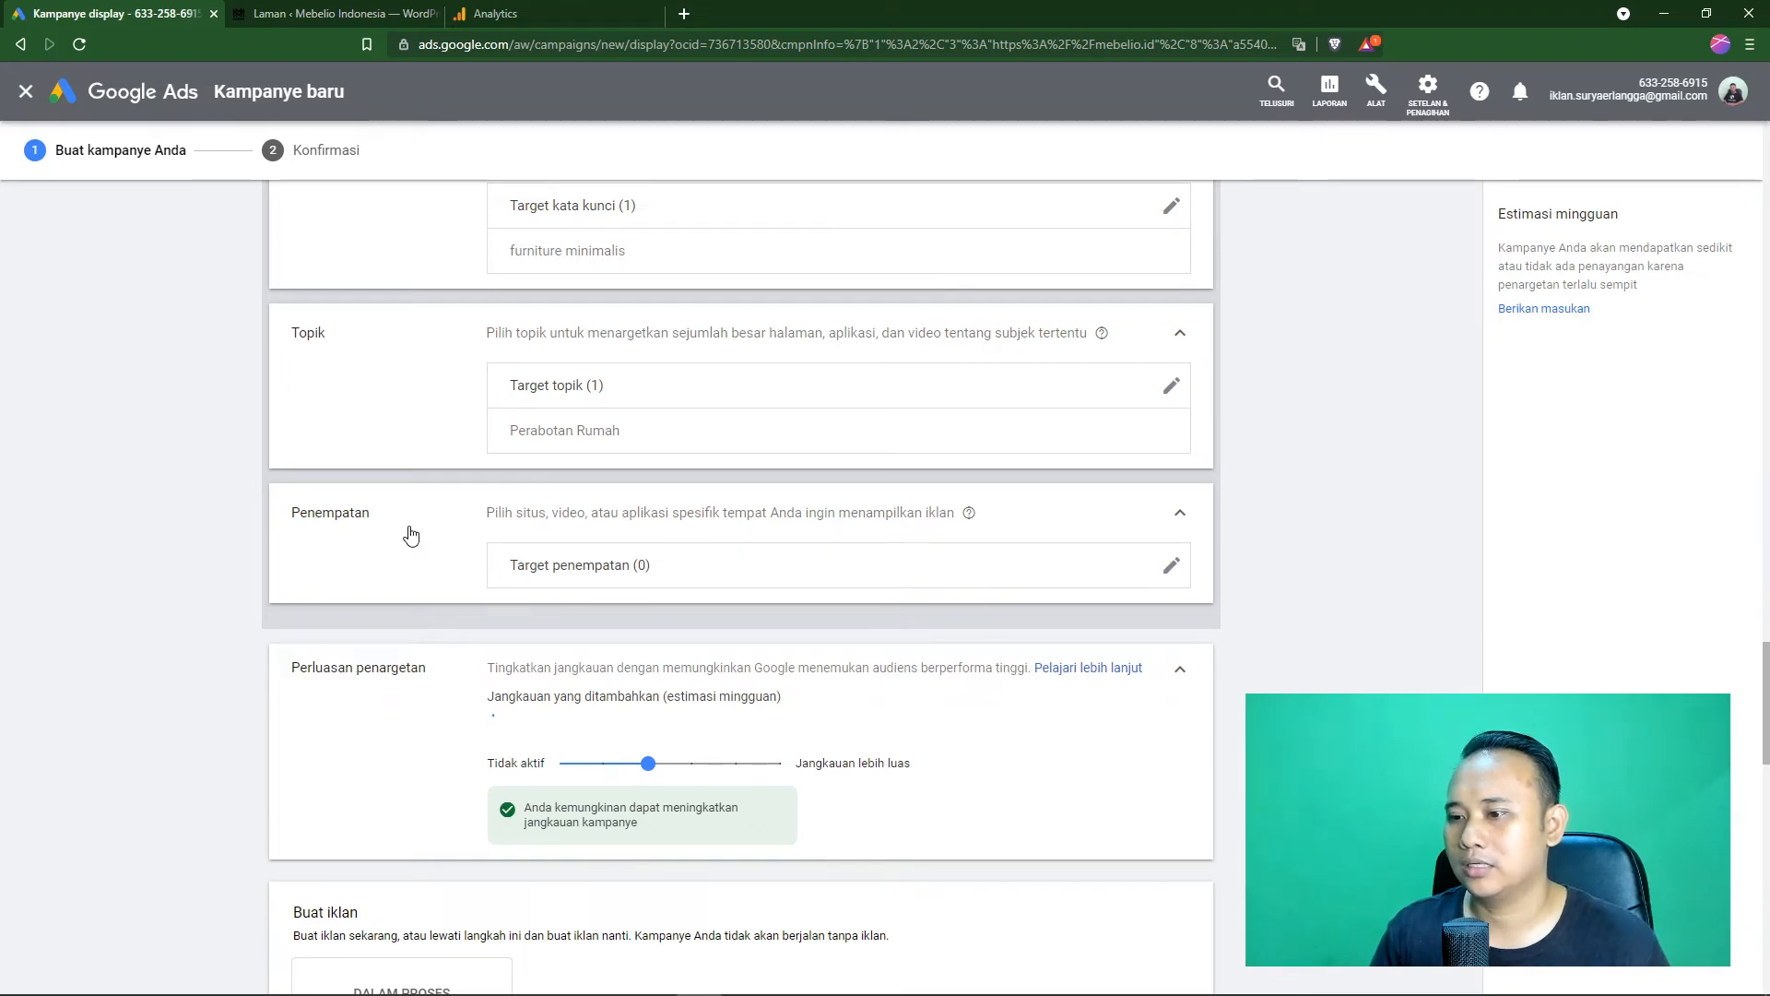
- Try a lower reach level for targeting expansion (Perluasan penargetan), and set it to Tidak aktif
scroll(407, 527, "down", 2)
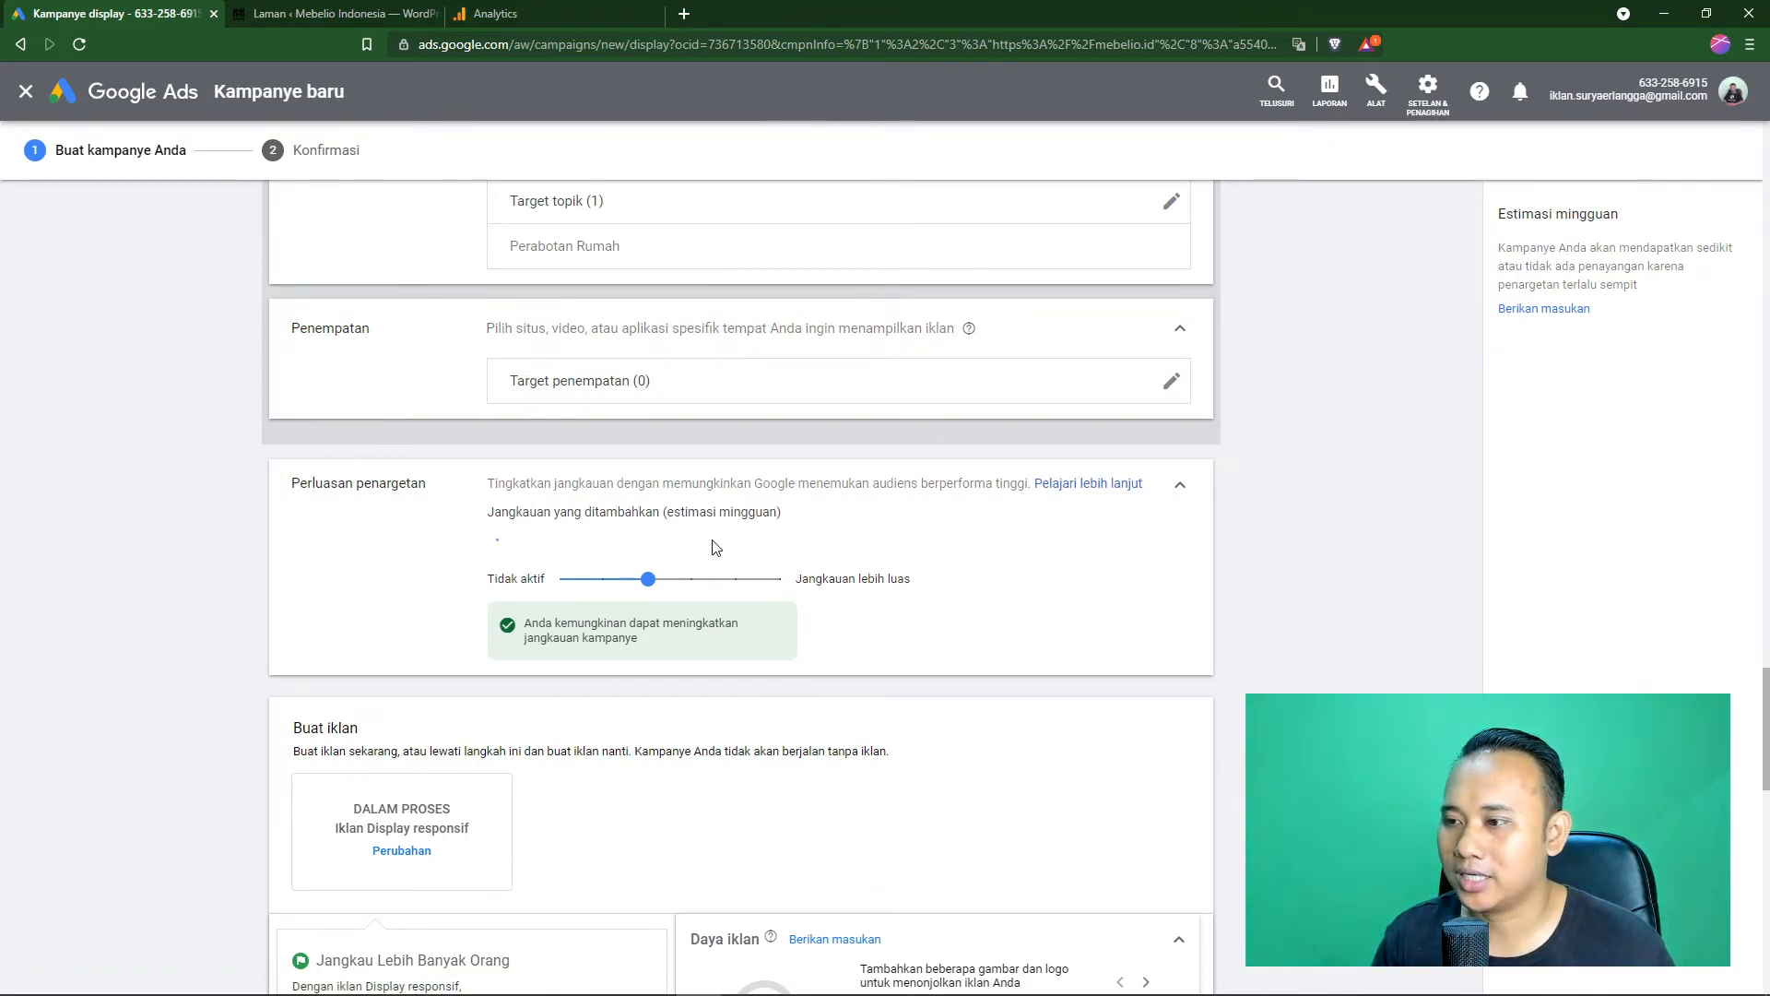
left_click_drag(638, 581, 613, 591)
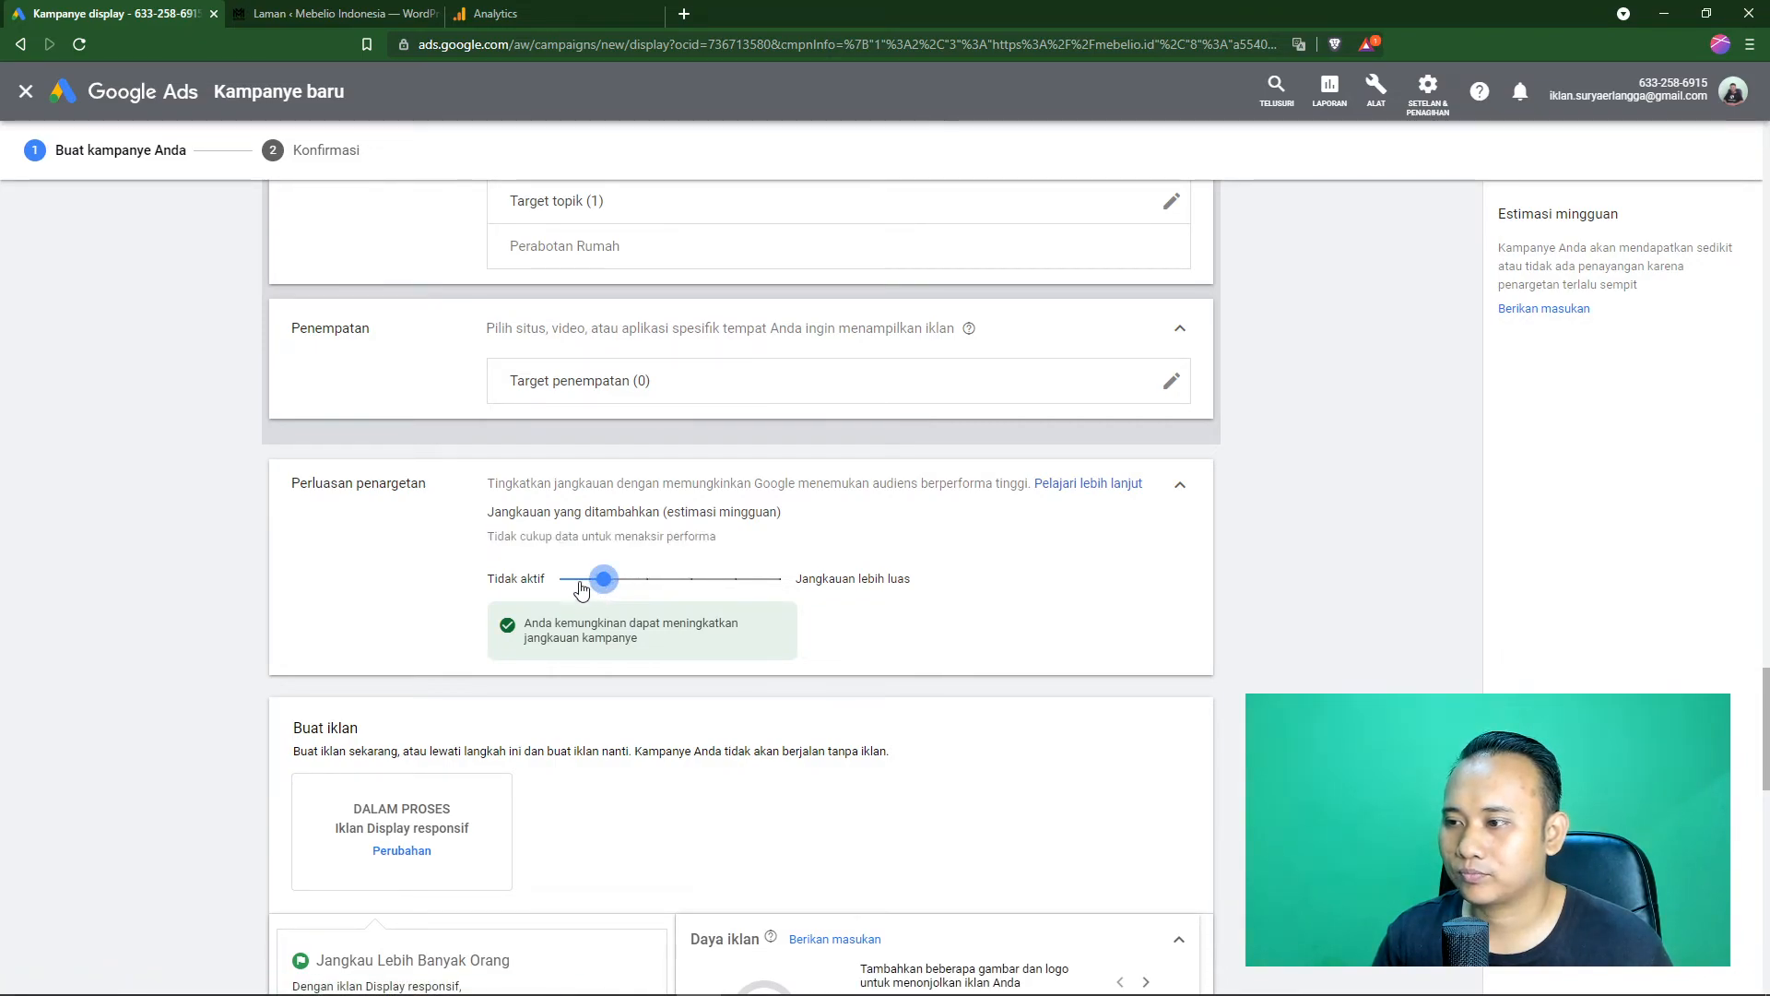
mouse_move(611, 583)
left_mouse_down()
mouse_move(749, 582)
mouse_move(624, 601)
left_mouse_up()
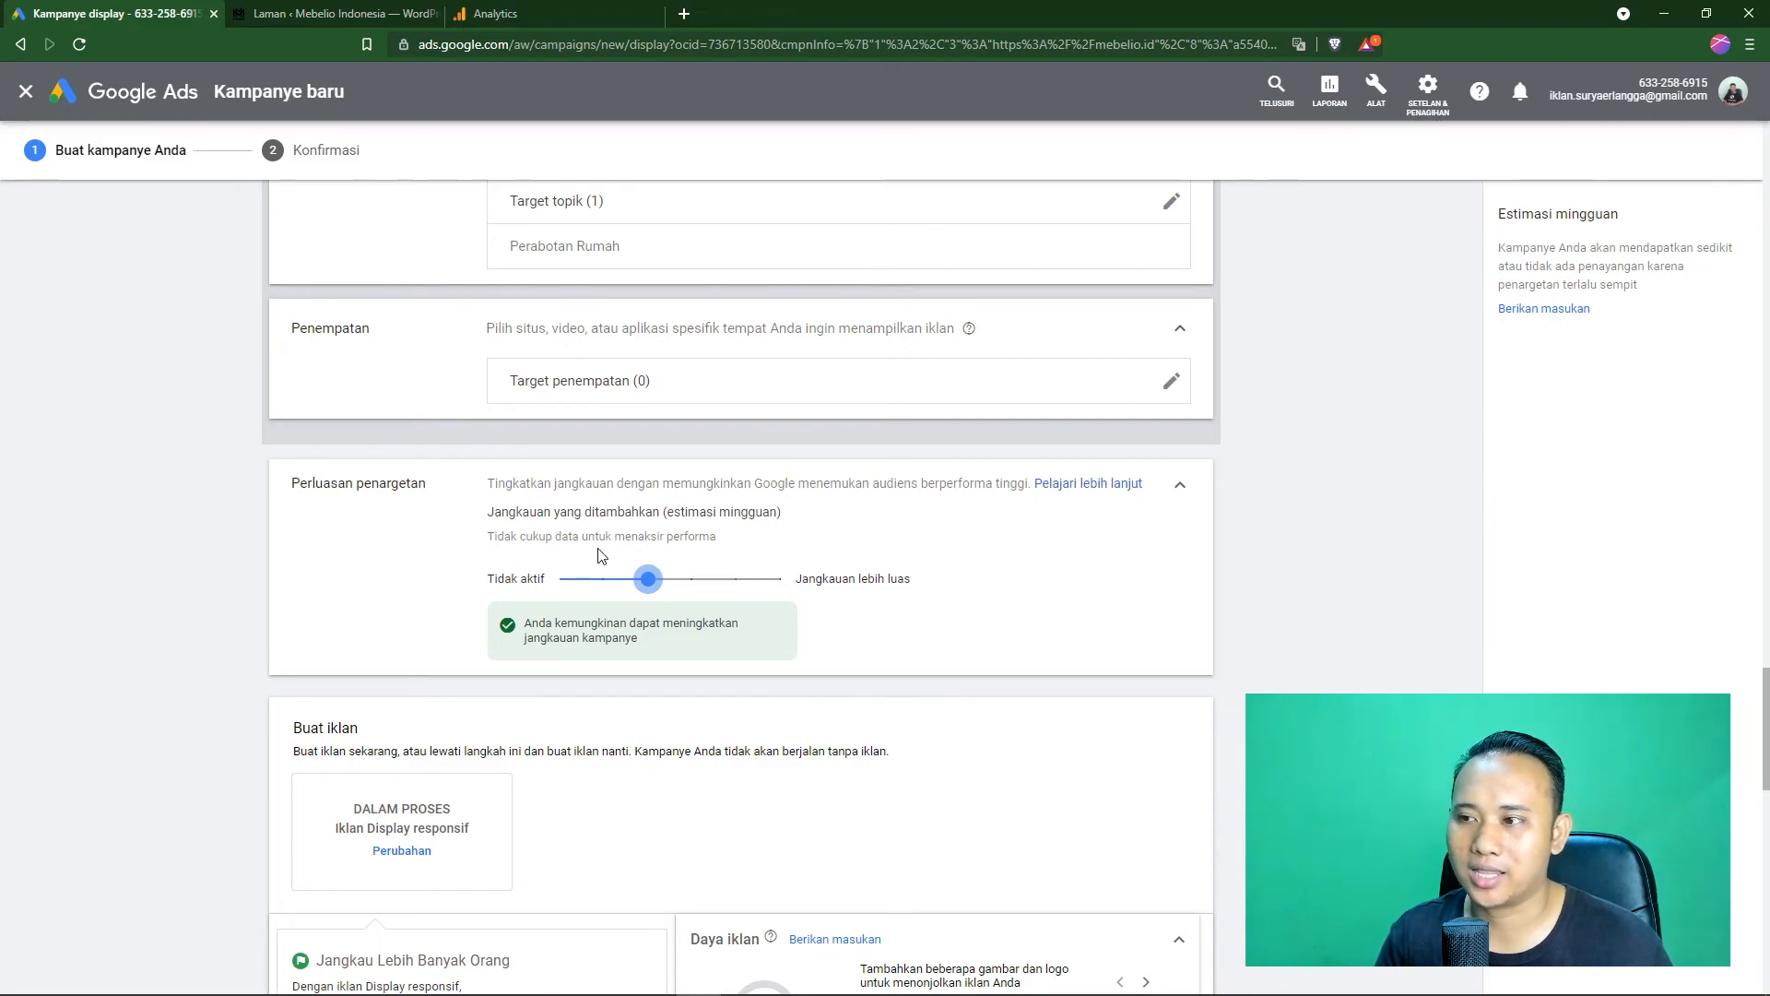
scroll(600, 553, "up", 6)
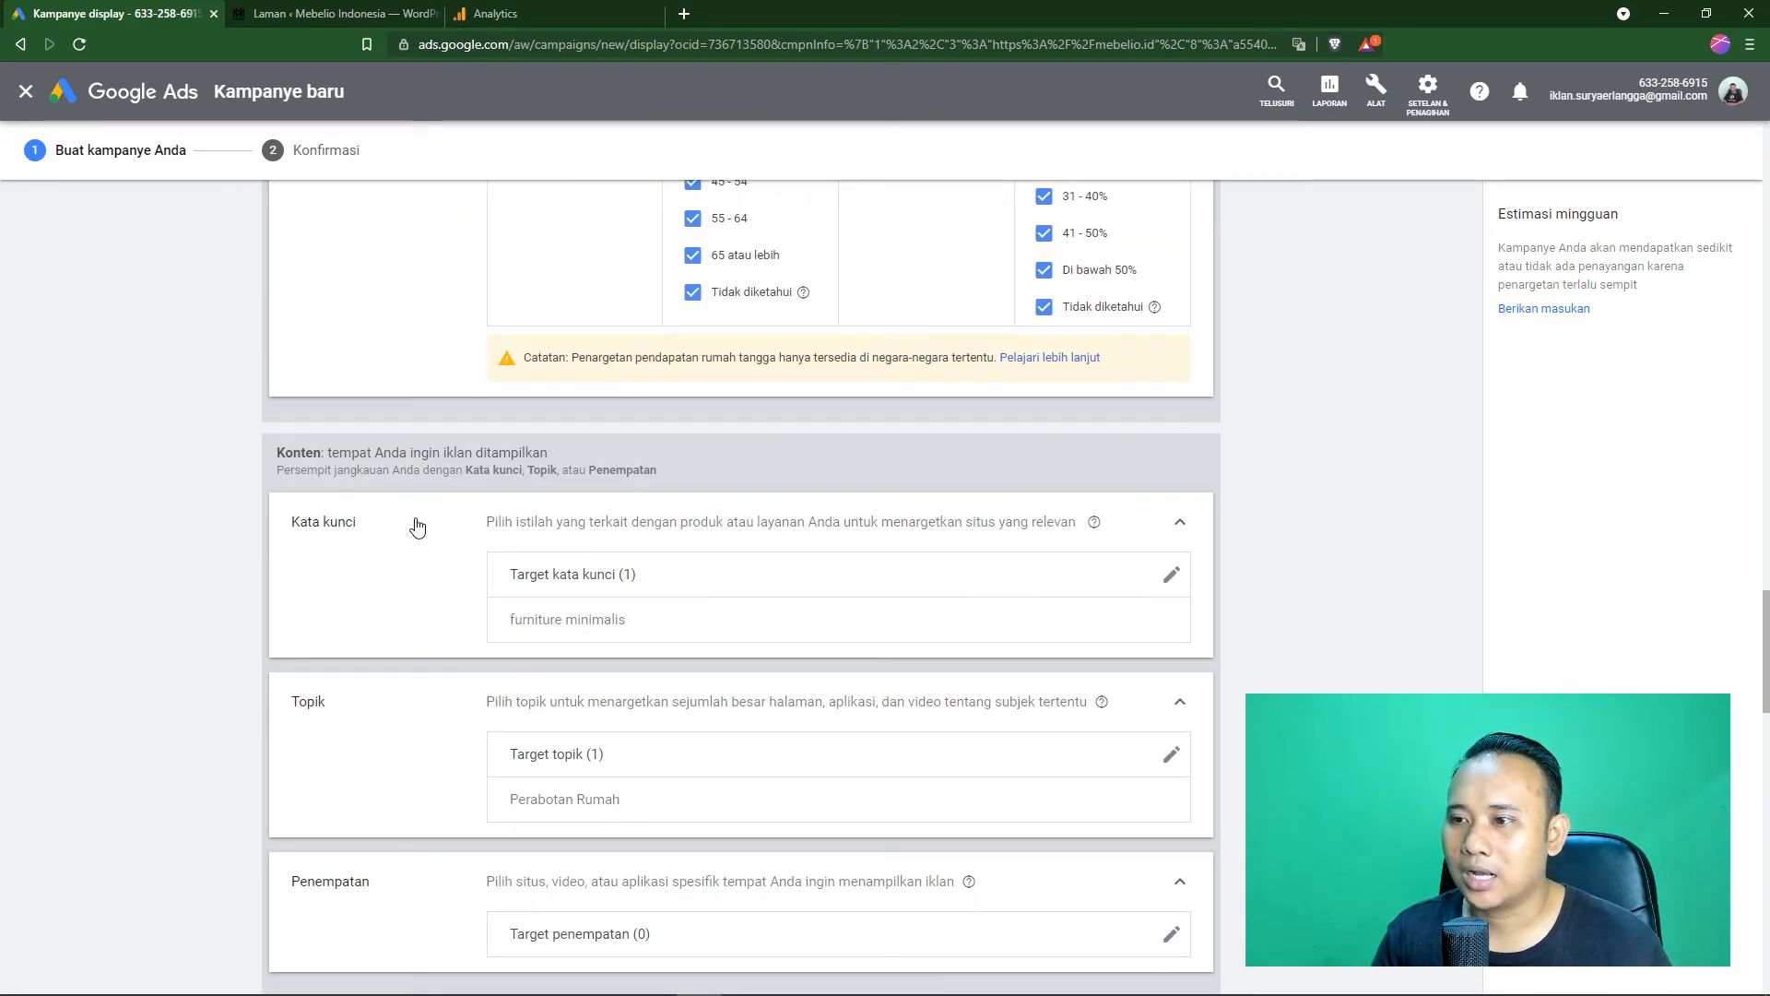
scroll(461, 521, "down", 2)
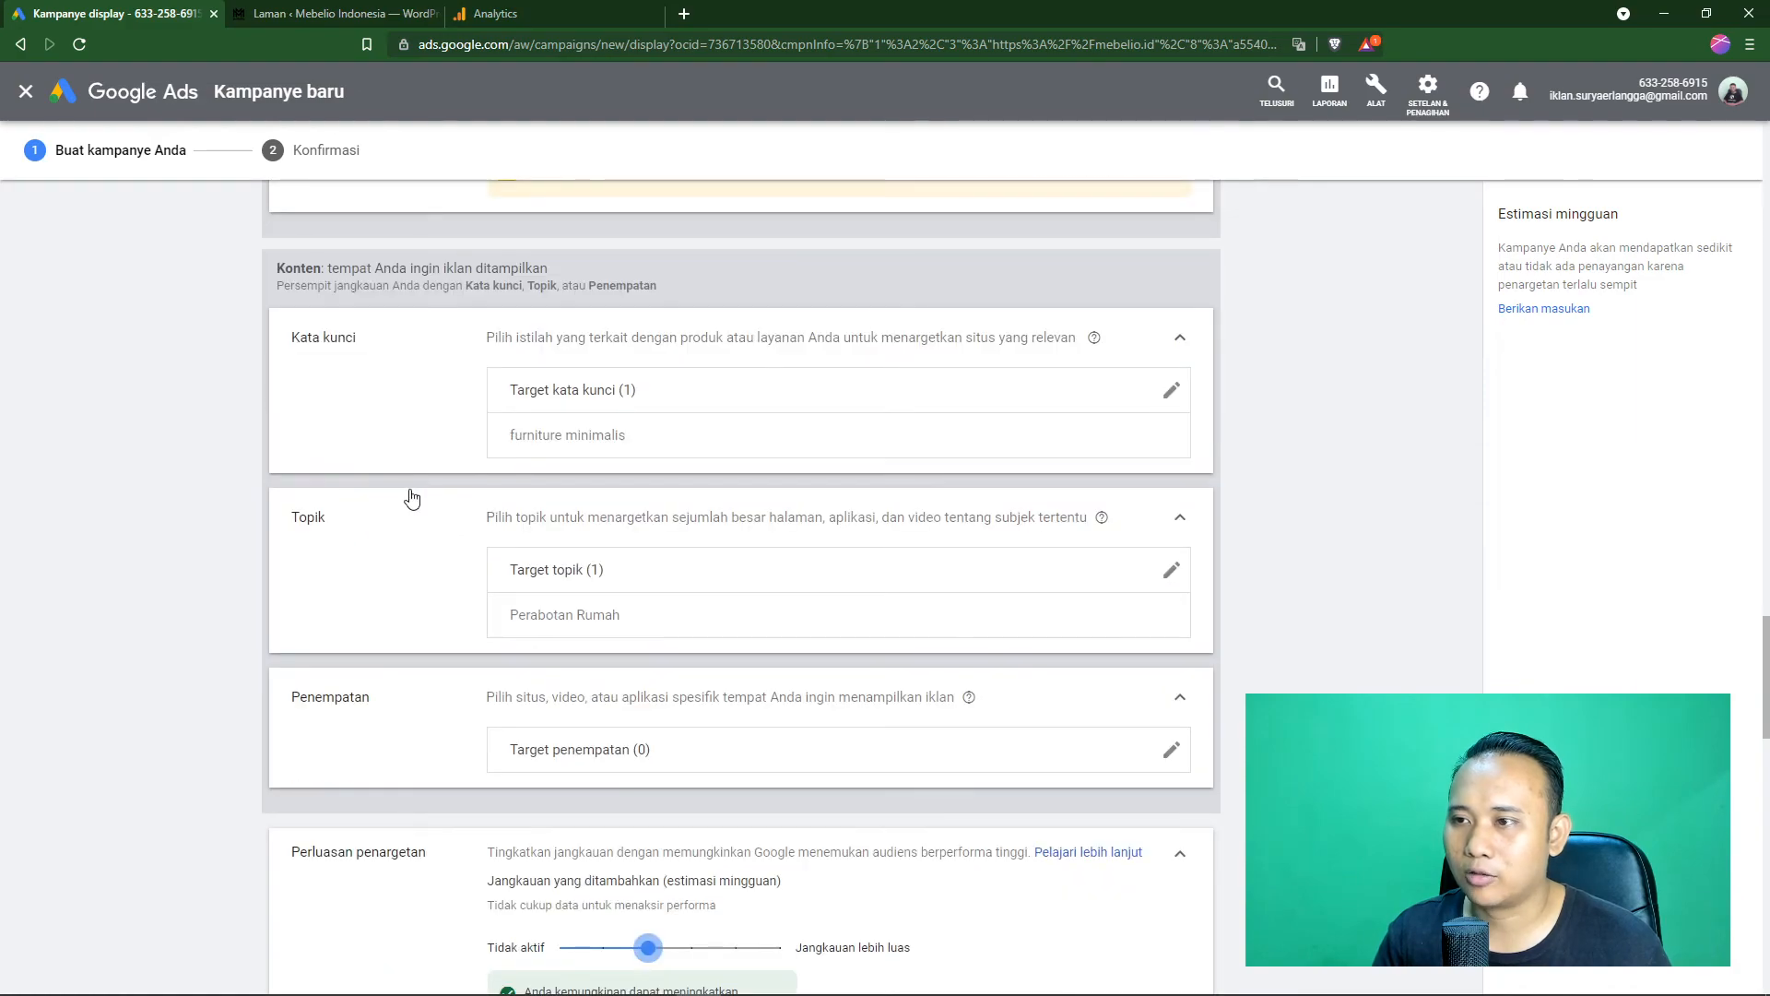
scroll(452, 471, "down", 1)
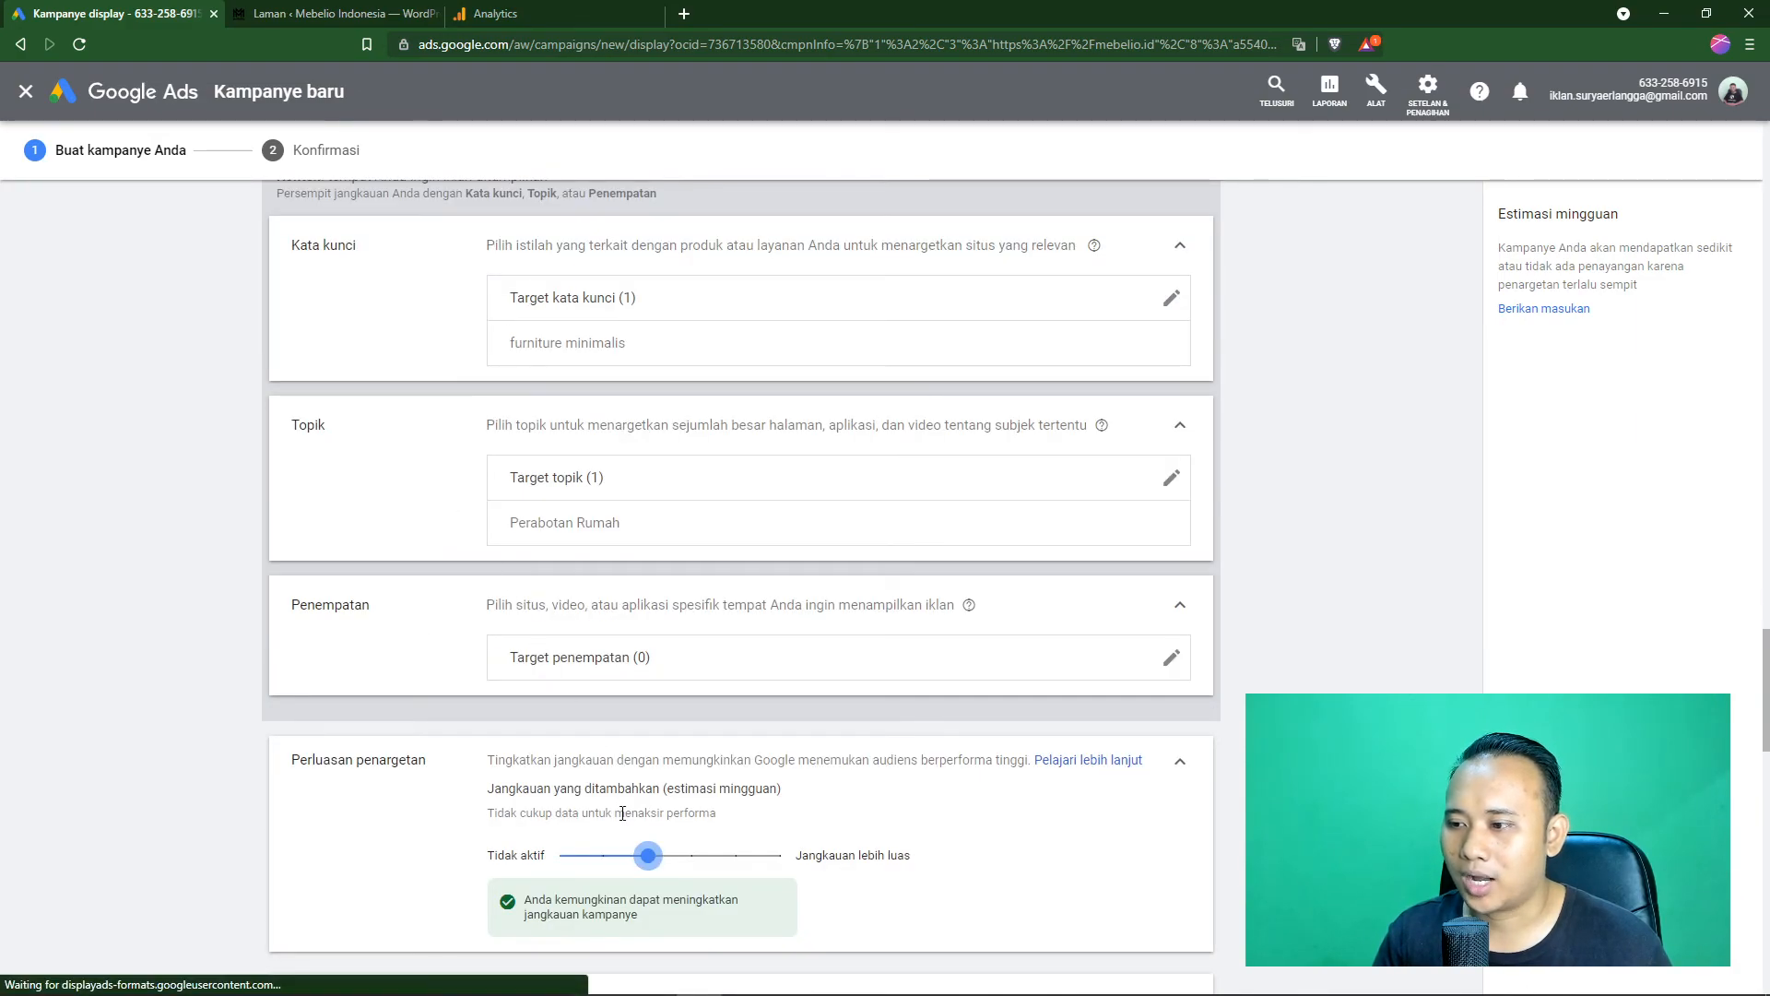
left_click_drag(646, 860, 559, 858)
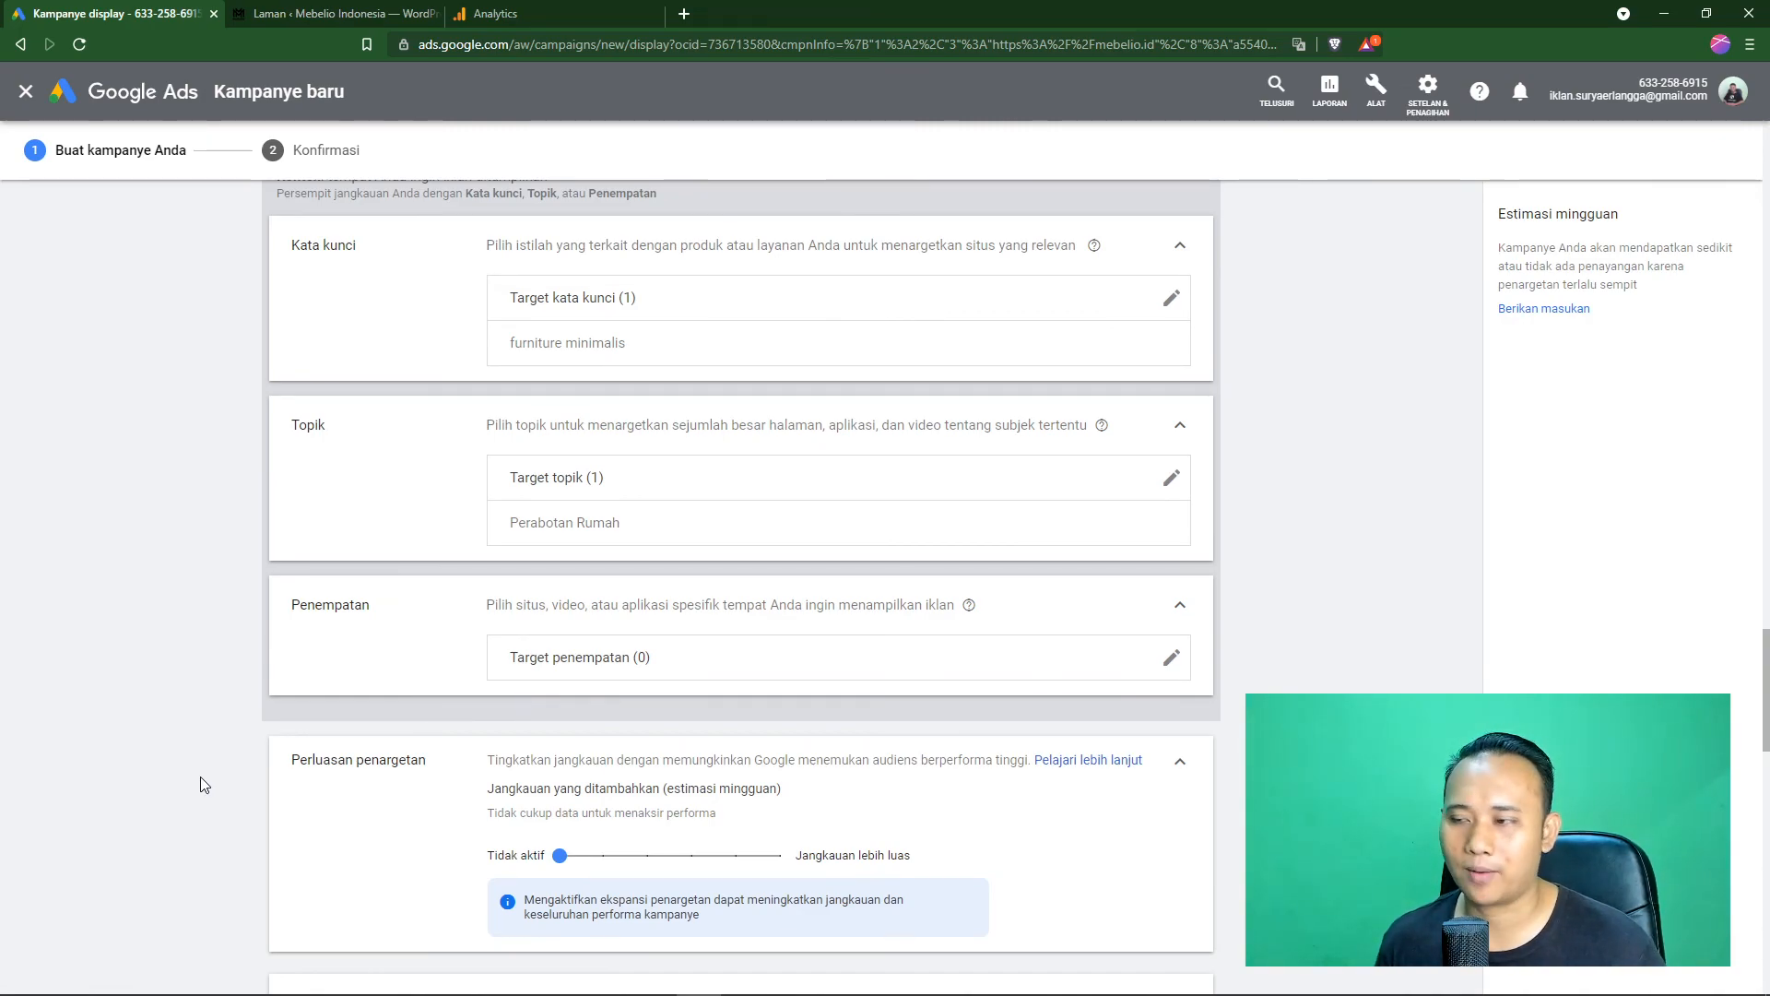
scroll(259, 681, "up", 5)
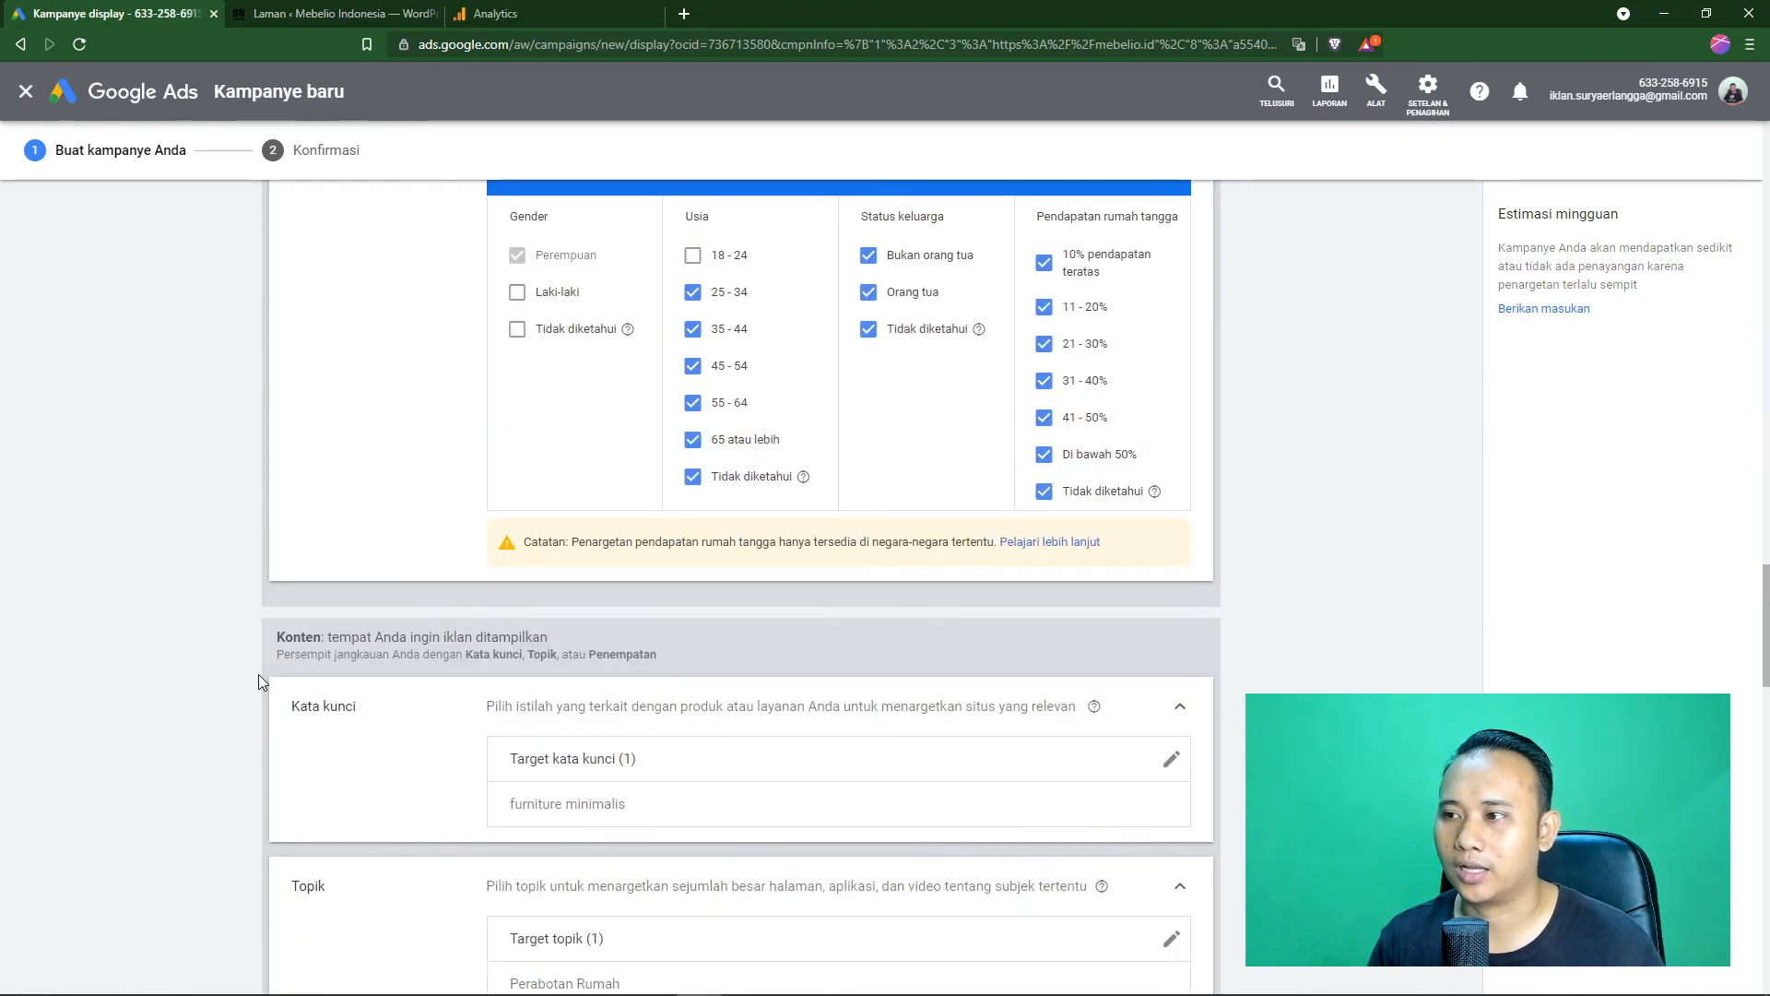
scroll(259, 681, "up", 2)
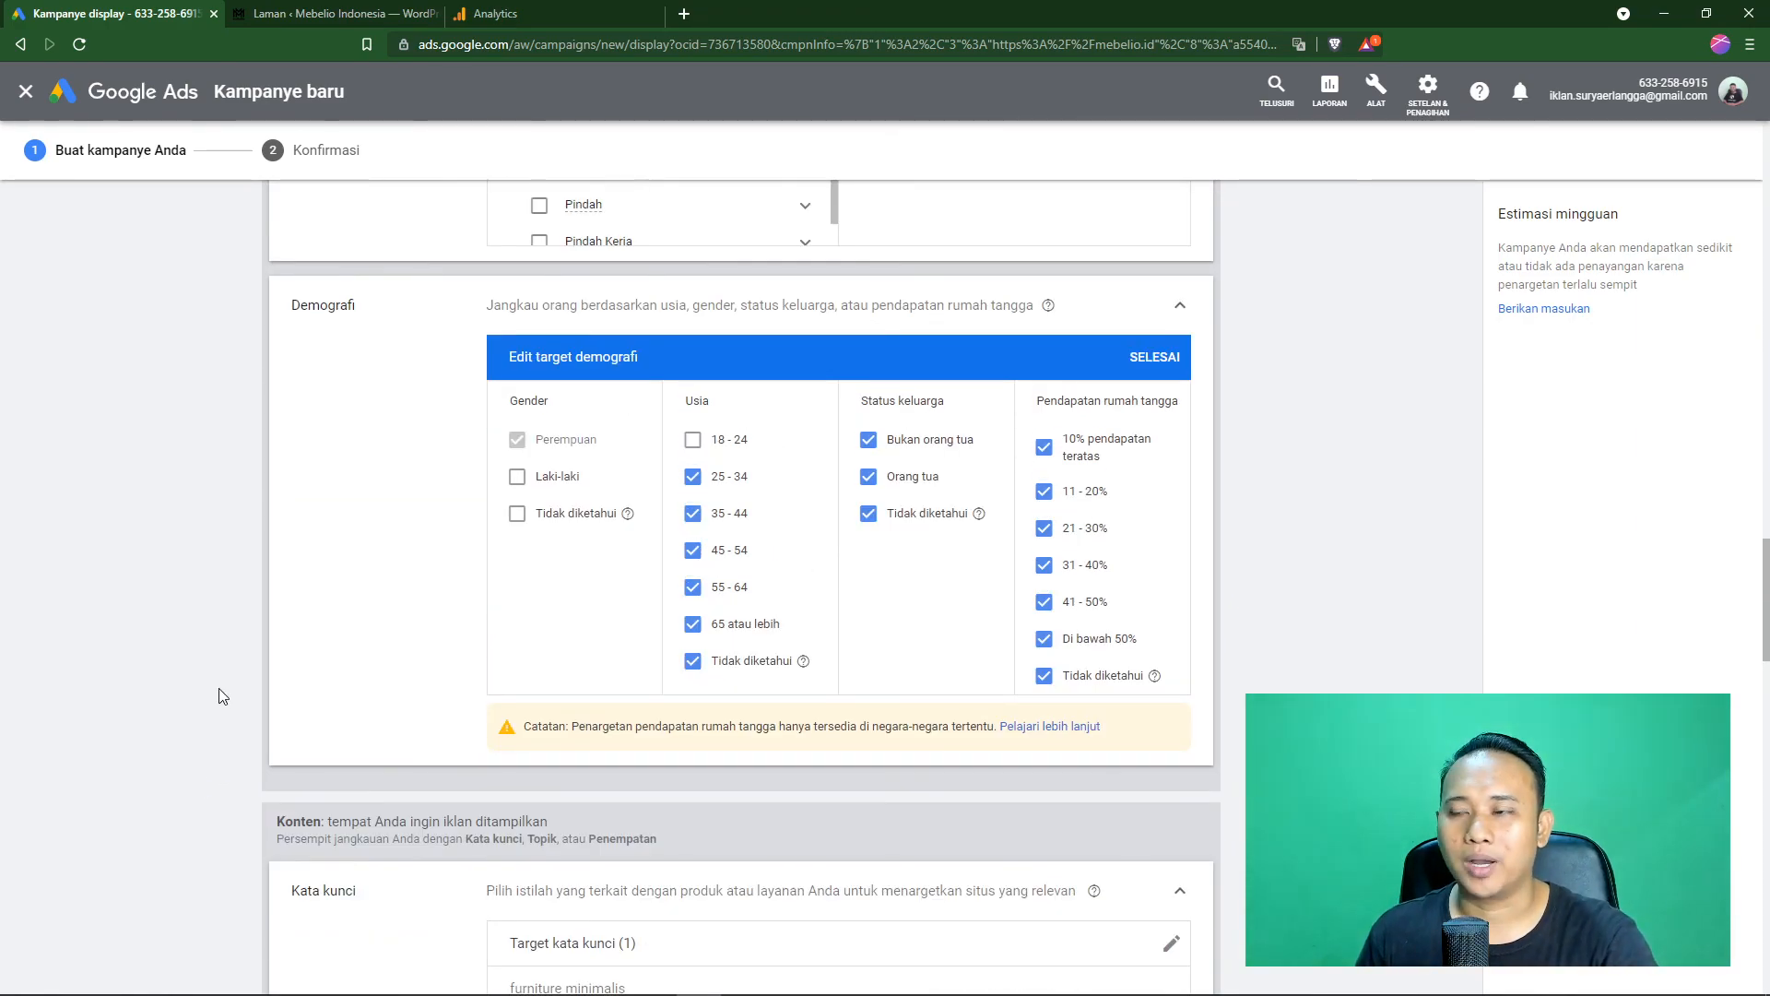